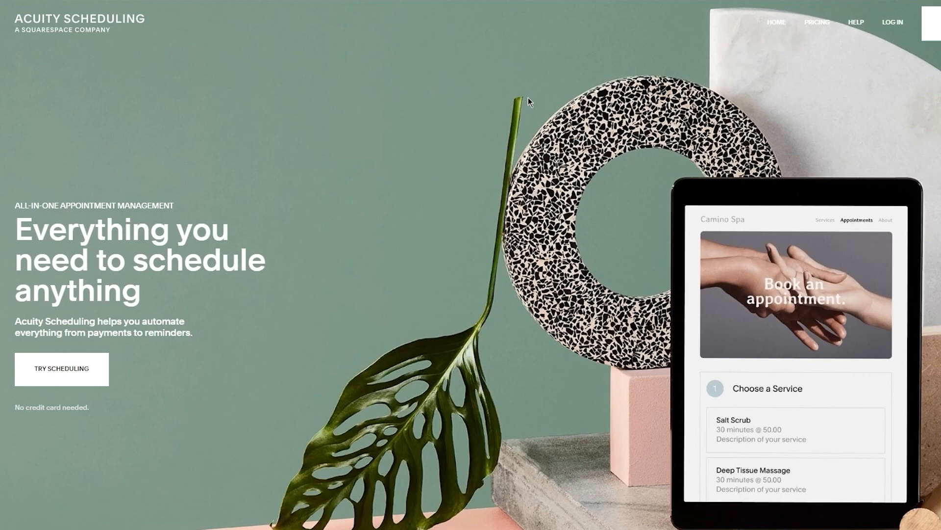
Scroll the homepage past the hero and scheduling mockup to the 'Simplicity, Meet Power.' feature cards.
scroll(528, 98, down, 5)
scroll(528, 98, up, 5)
scroll(154, 254, down, 3)
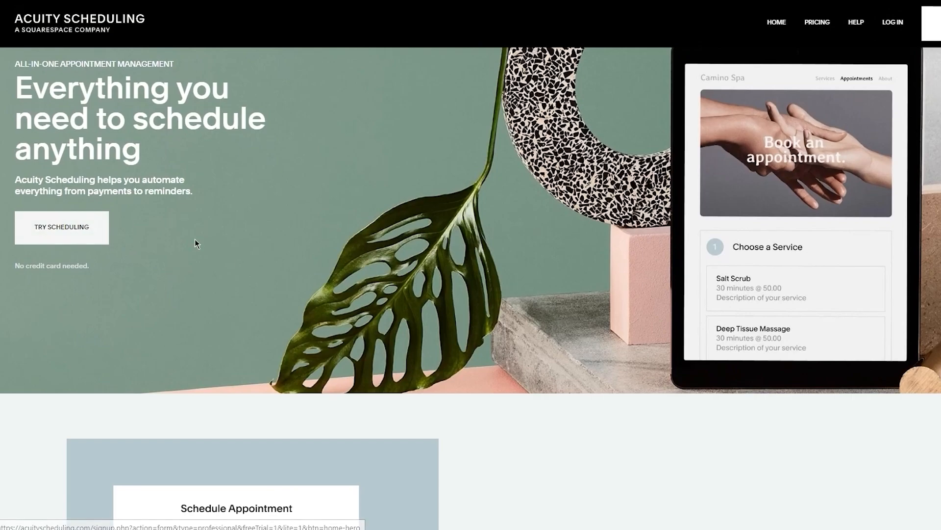
scroll(237, 263, up, 3)
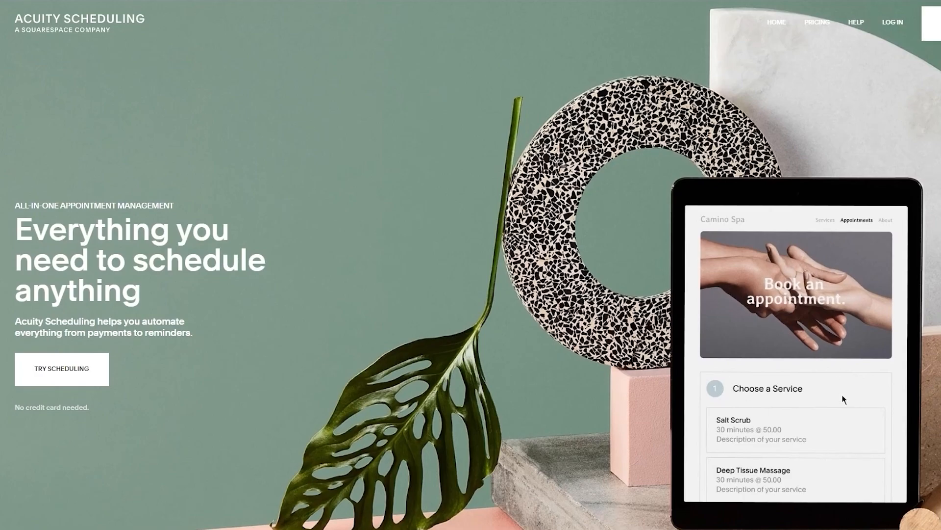
scroll(836, 404, down, 3)
scroll(785, 129, up, 2)
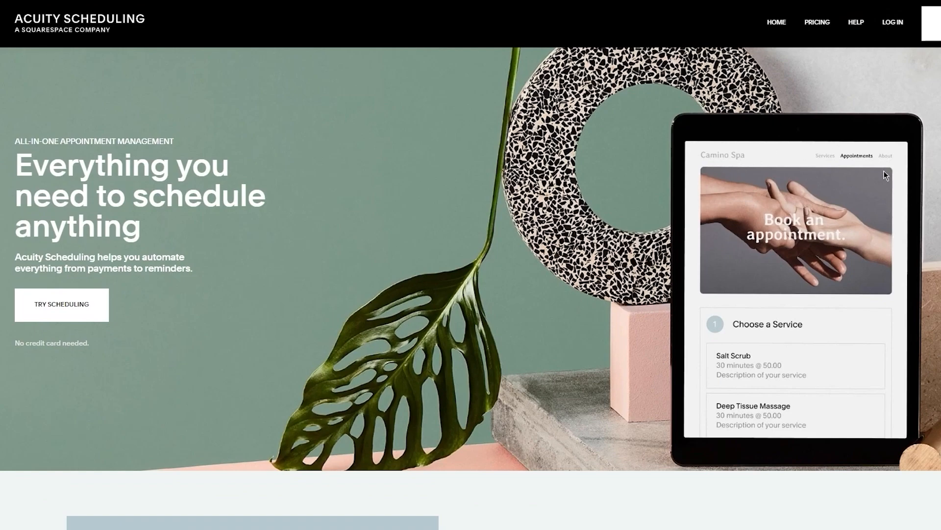
scroll(846, 239, down, 9)
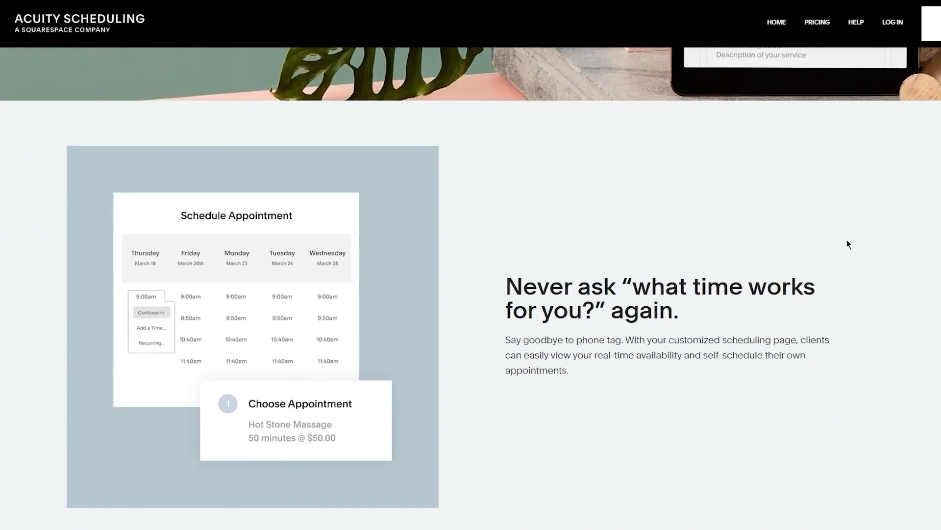
scroll(846, 240, up, 1)
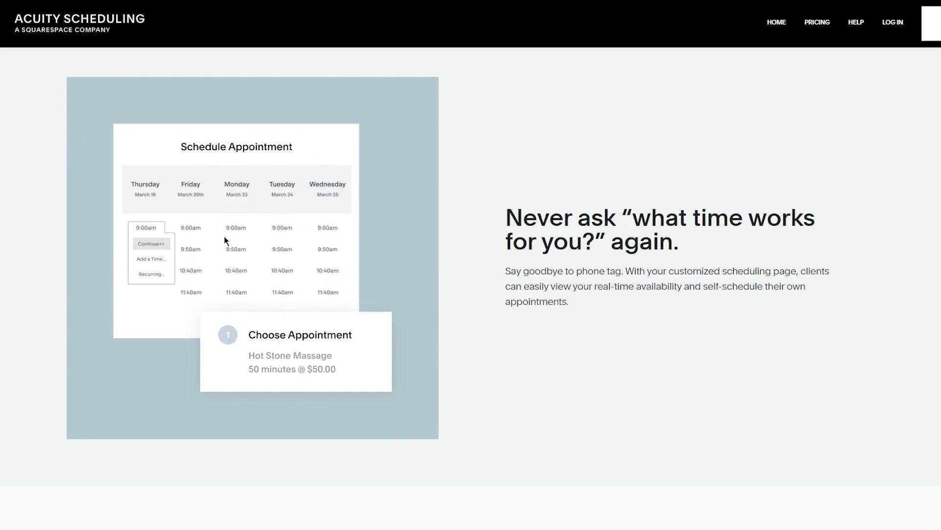
scroll(318, 358, down, 1)
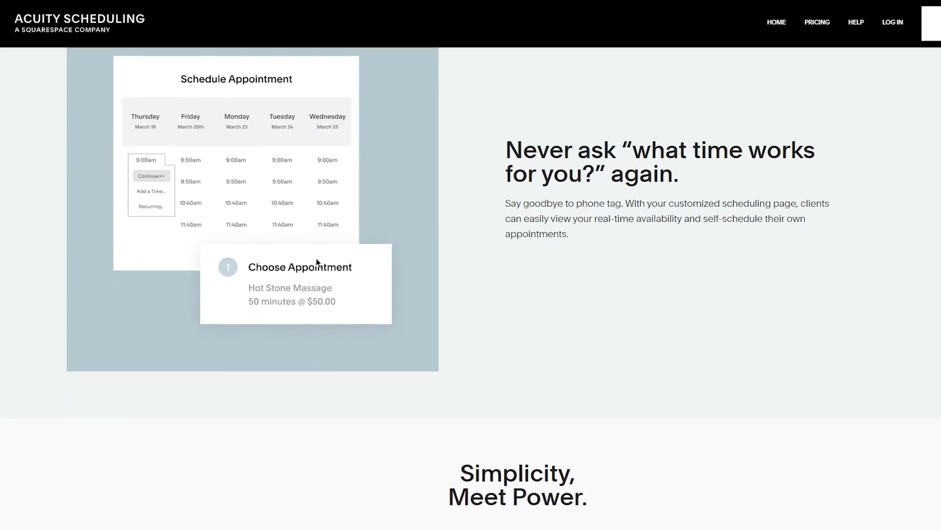
scroll(324, 277, down, 5)
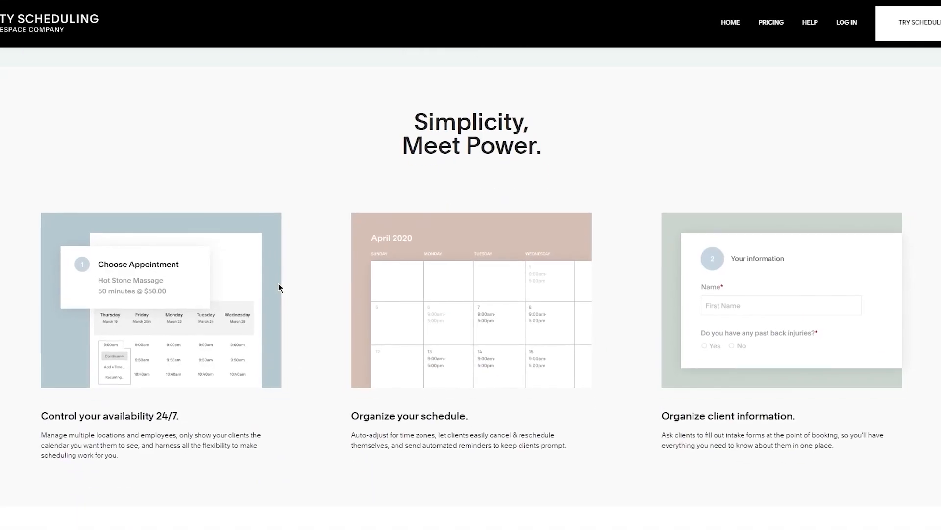
Scroll past the three feature cards to the 'Adapts to any business.' carousel of sample businesses.
scroll(278, 285, down, 3)
scroll(279, 284, up, 1)
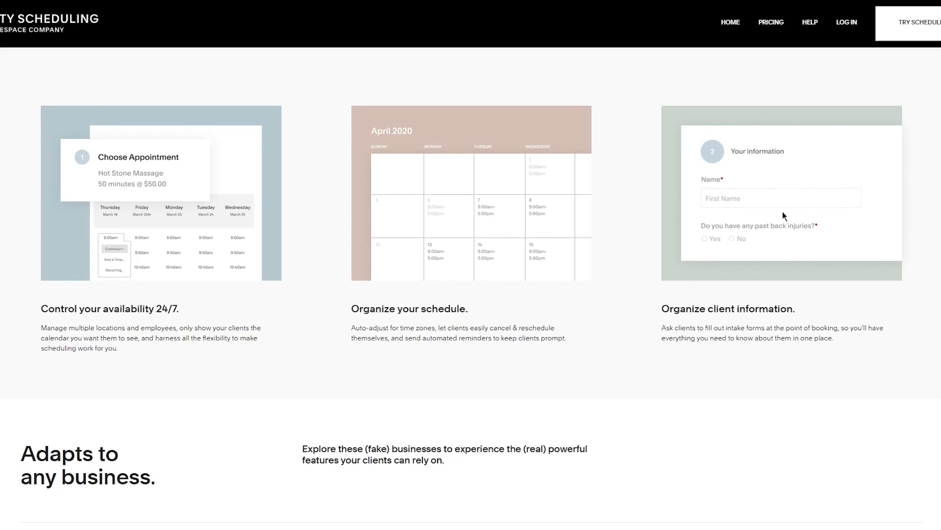
scroll(784, 198, down, 2)
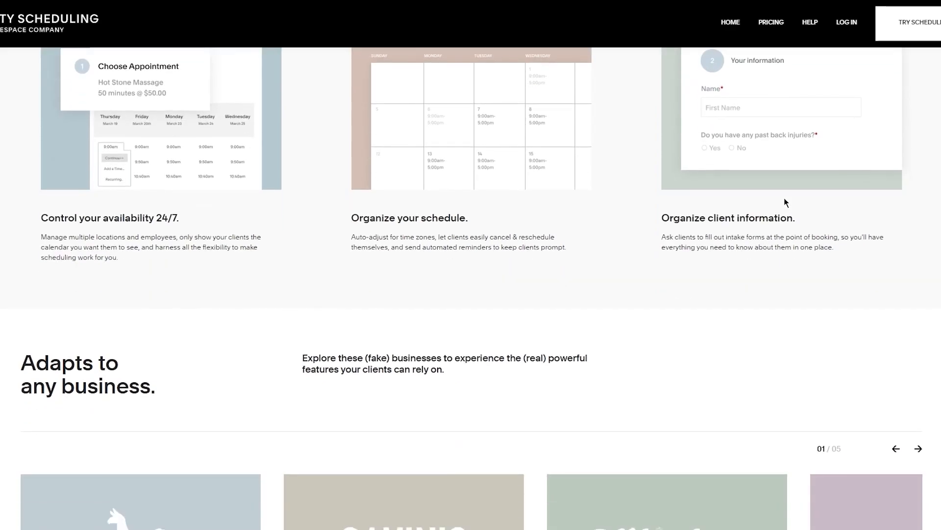
scroll(784, 199, down, 2)
scroll(784, 198, up, 6)
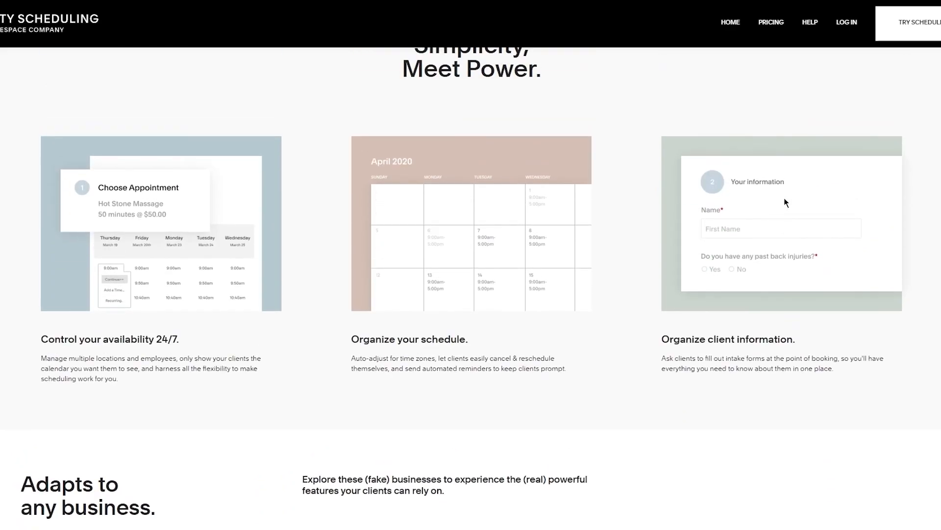
scroll(784, 199, down, 5)
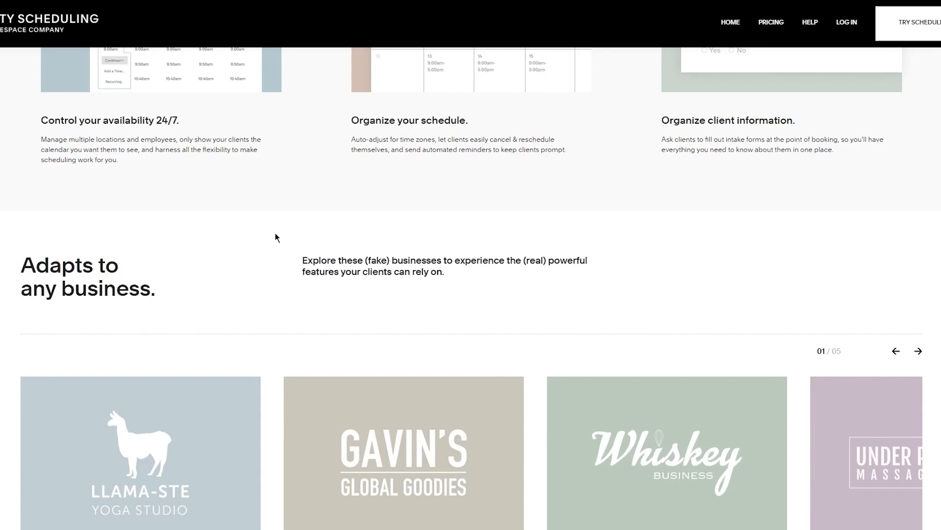
scroll(276, 233, down, 3)
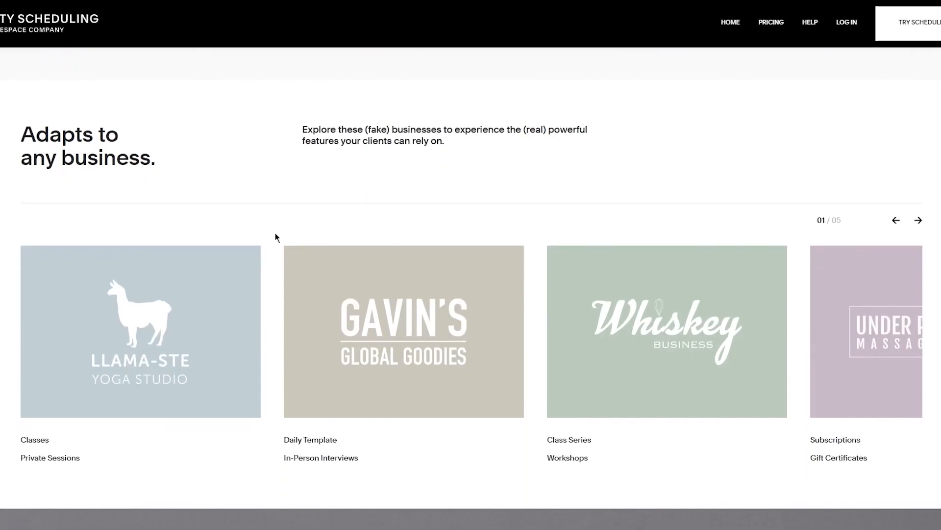
scroll(276, 233, down, 3)
scroll(275, 234, up, 2)
scroll(275, 234, up, 1)
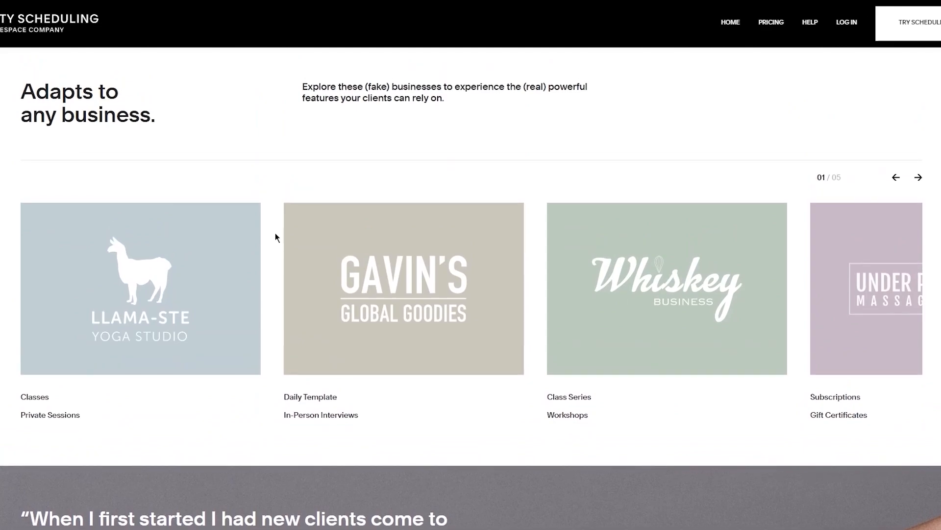
click(920, 178)
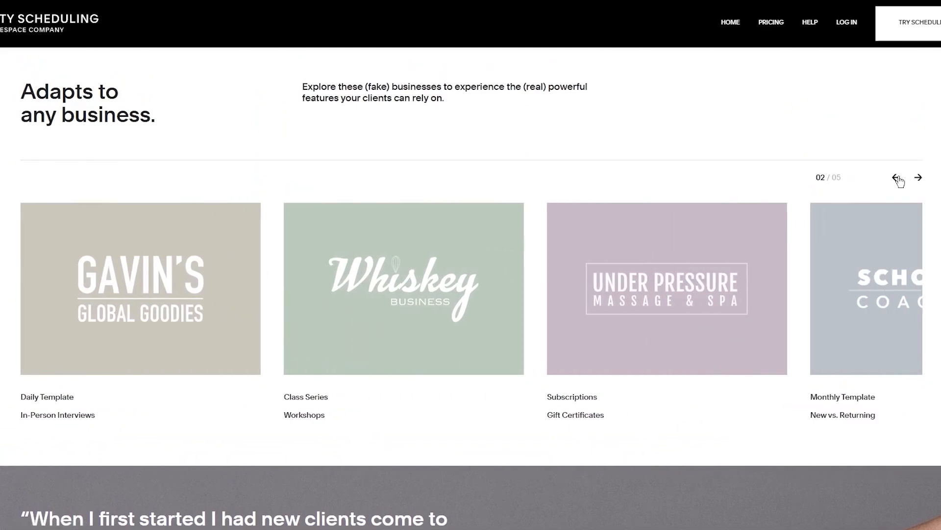
click(896, 179)
click(896, 179)
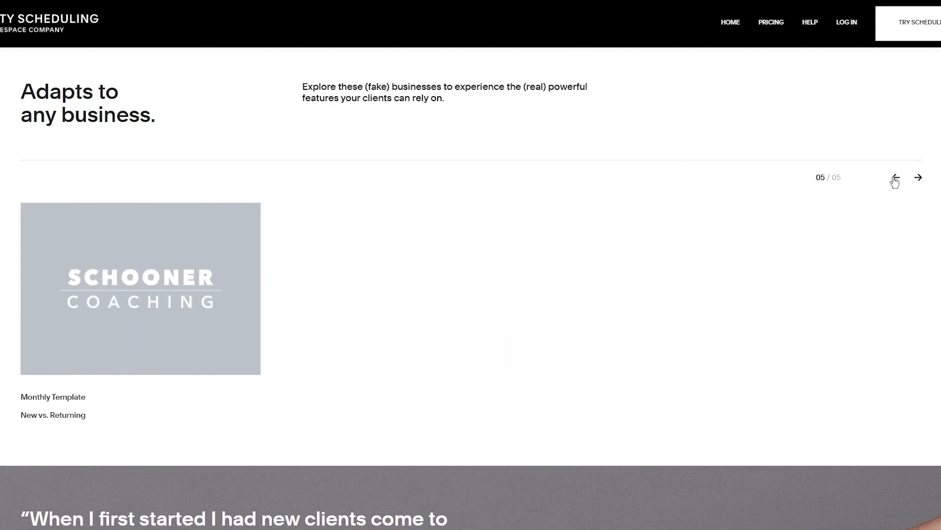
click(918, 178)
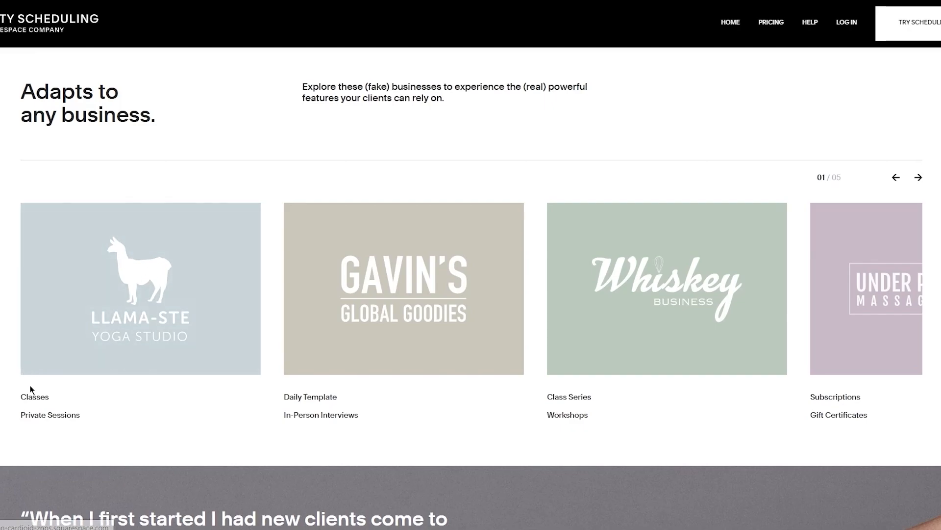
click(145, 335)
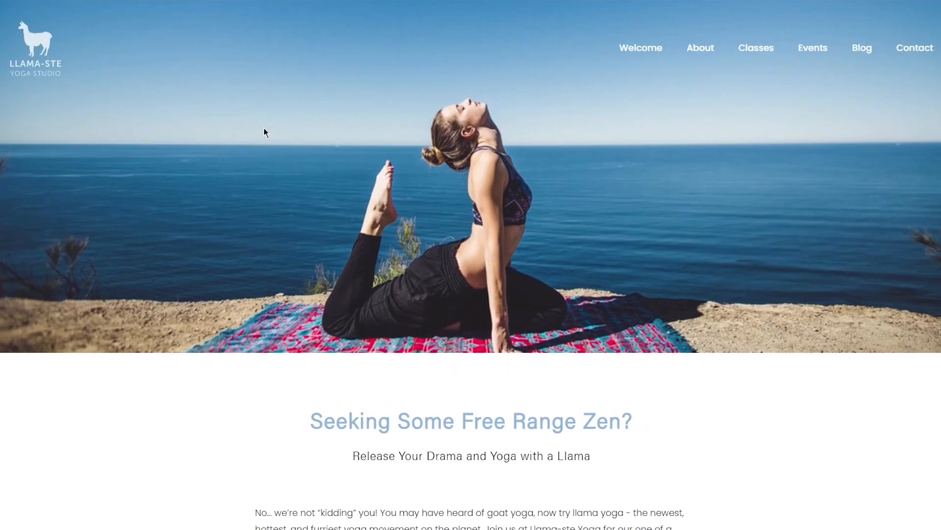
scroll(264, 128, down, 5)
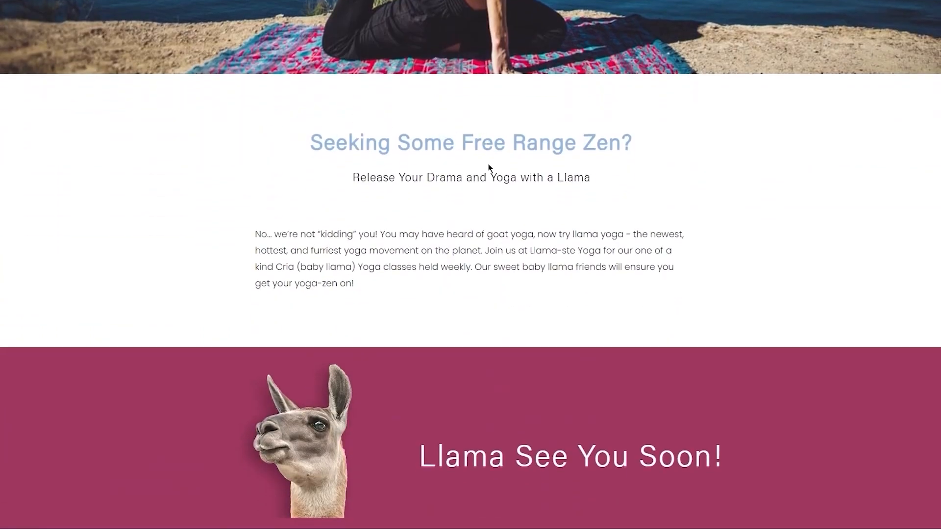
scroll(488, 168, down, 10)
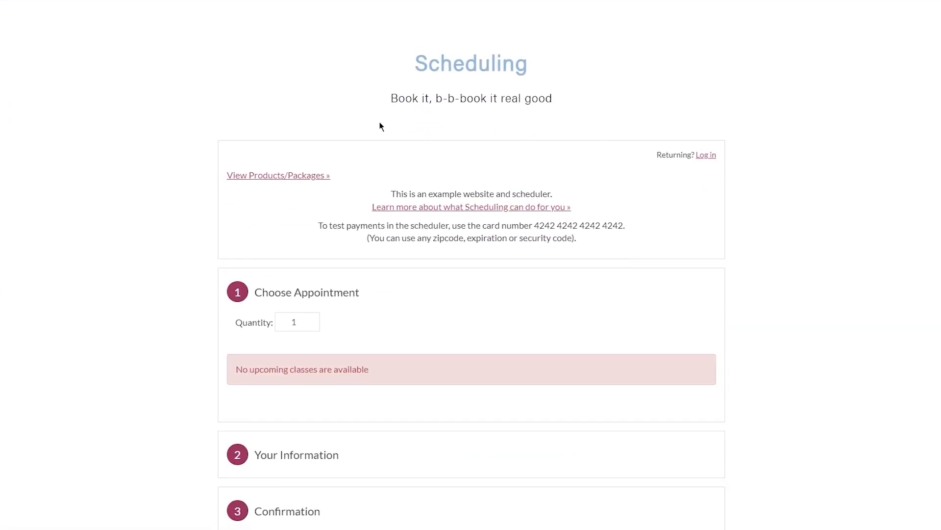
scroll(498, 115, down, 4)
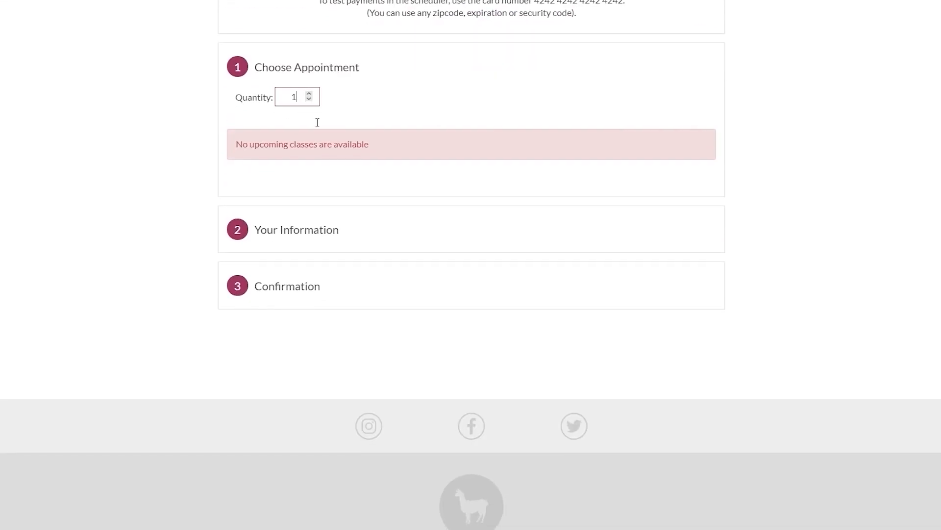
scroll(249, 228, up, 9)
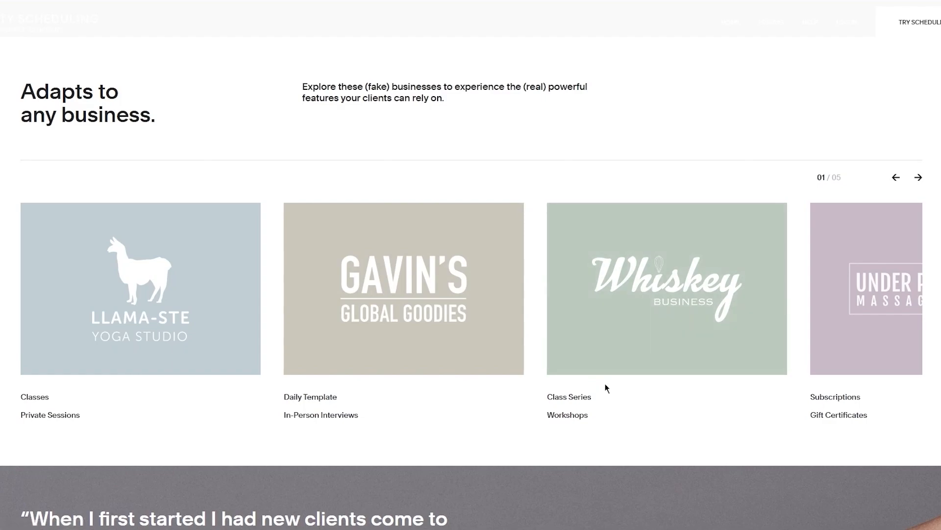
Advance the business carousel to its fourth sample card.
click(918, 177)
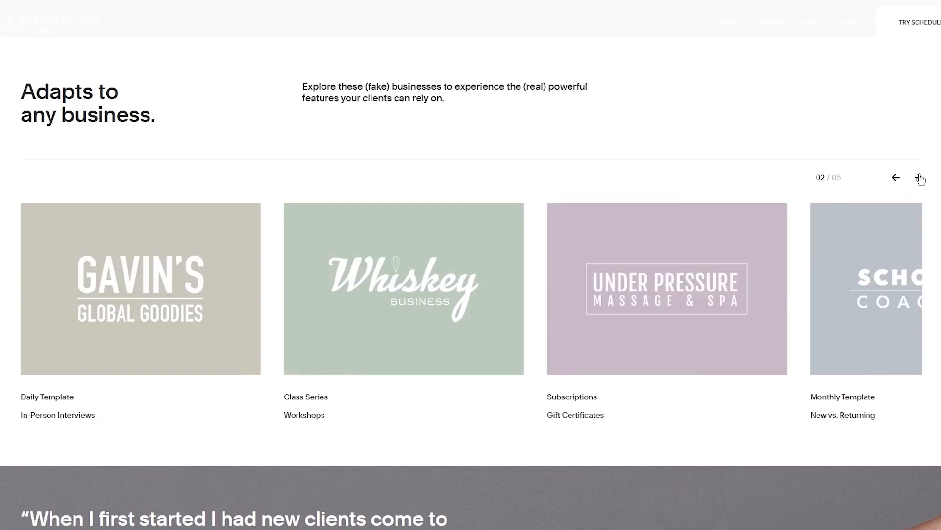
click(919, 178)
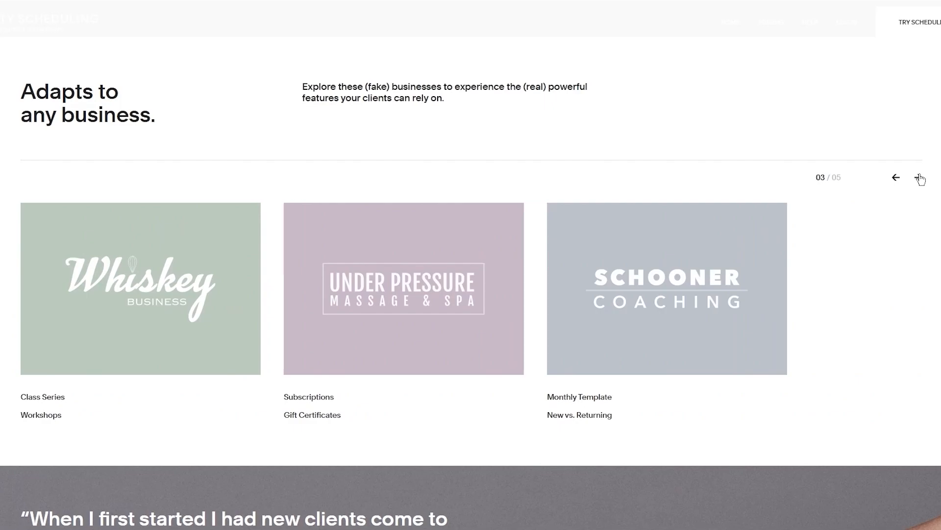
click(919, 179)
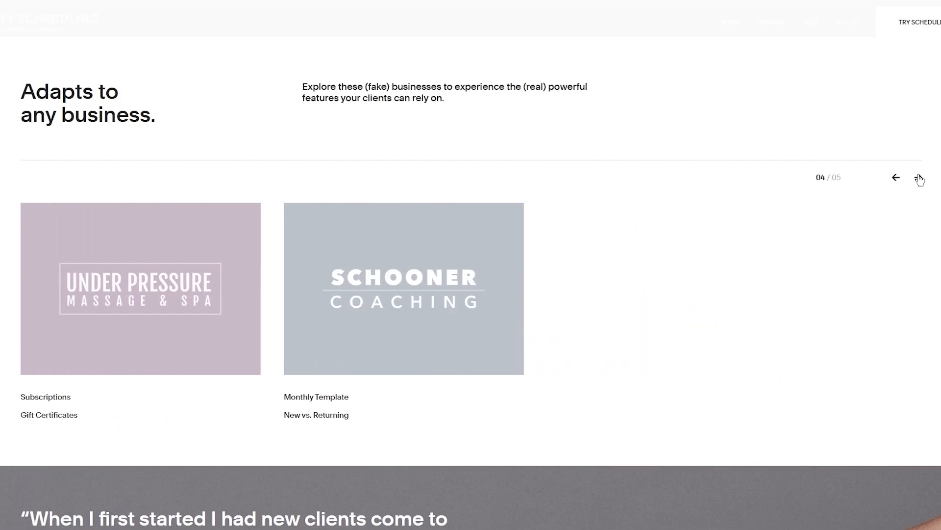
Scroll past the testimonial to the 01–08 'More than just a scheduling tool' feature list.
scroll(633, 312, down, 6)
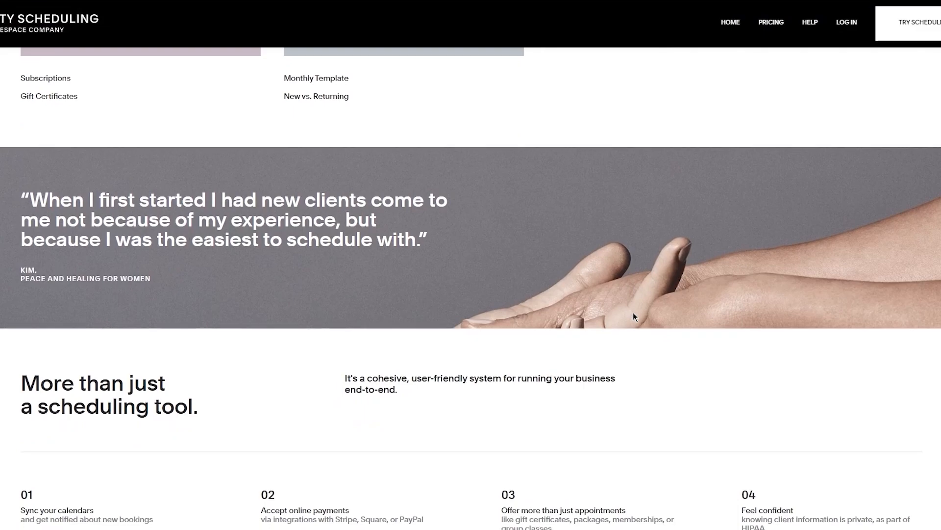
scroll(634, 311, down, 3)
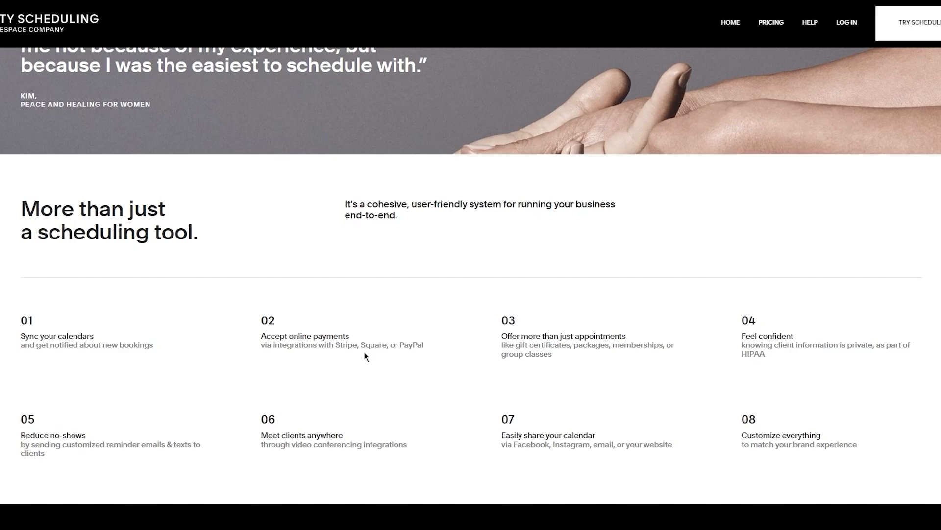
scroll(366, 357, down, 2)
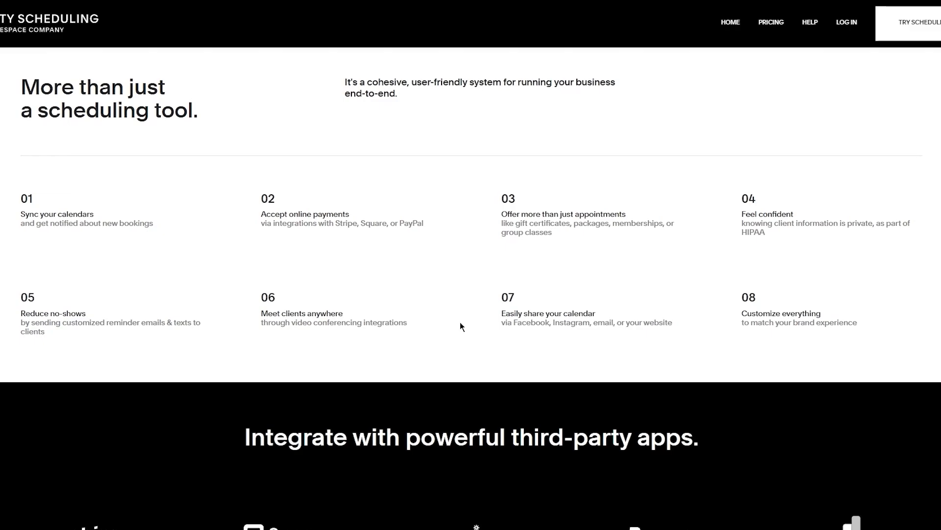
scroll(460, 322, down, 5)
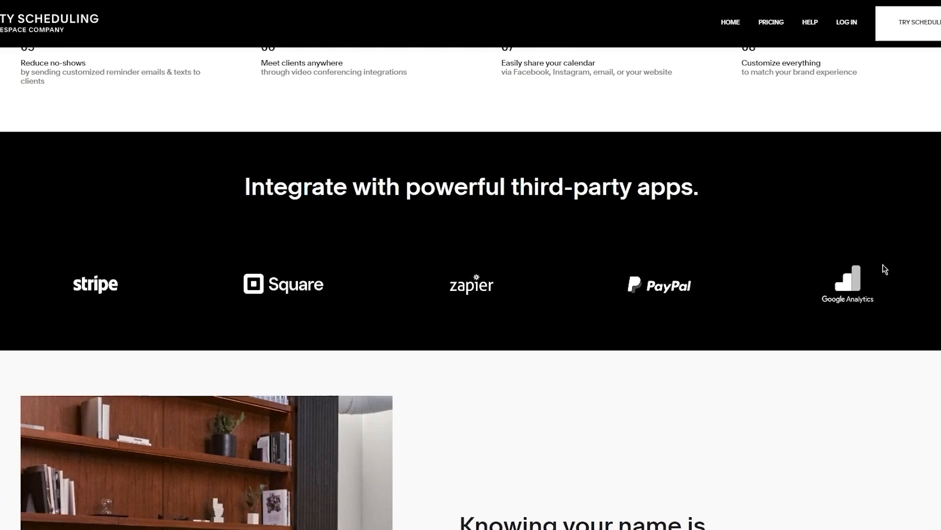
scroll(885, 269, down, 5)
scroll(885, 269, down, 2)
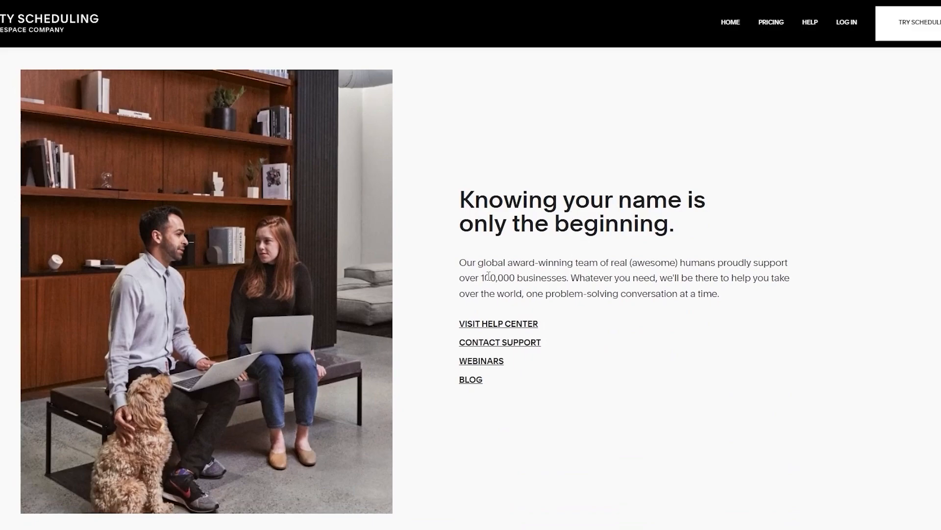
scroll(712, 288, down, 3)
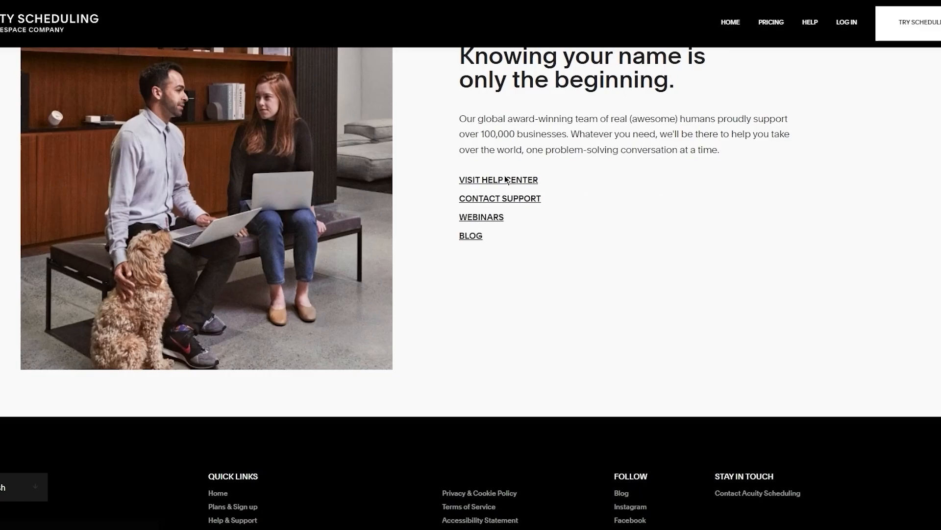
scroll(616, 234, down, 3)
scroll(617, 233, up, 20)
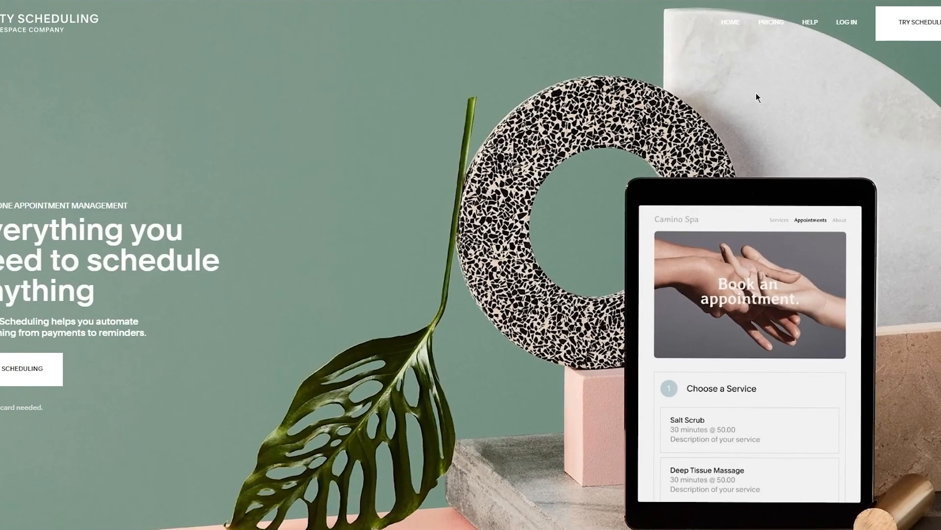
Go to the Pricing page from the top navigation bar.
click(774, 36)
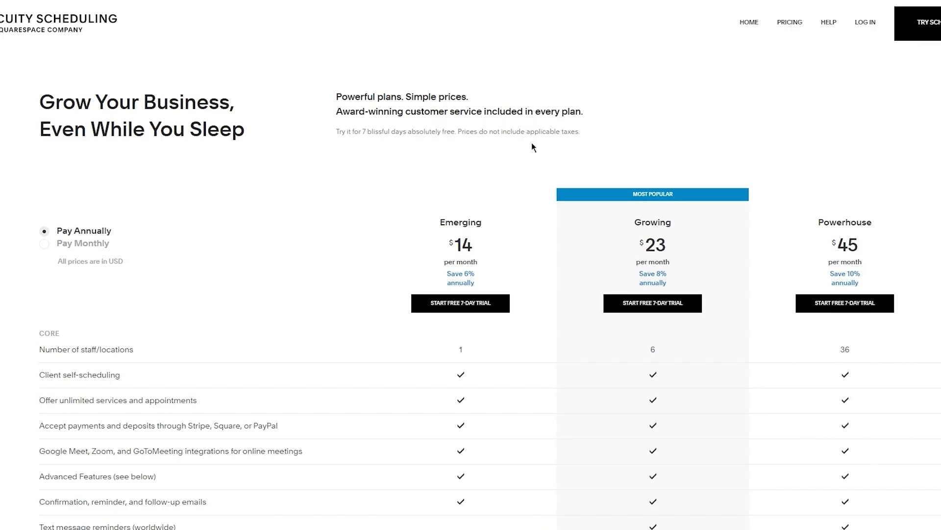
Switch plan prices to monthly billing: Emerging $15, Growing $25, Powerhouse $50.
scroll(629, 137, down, 3)
scroll(183, 147, up, 2)
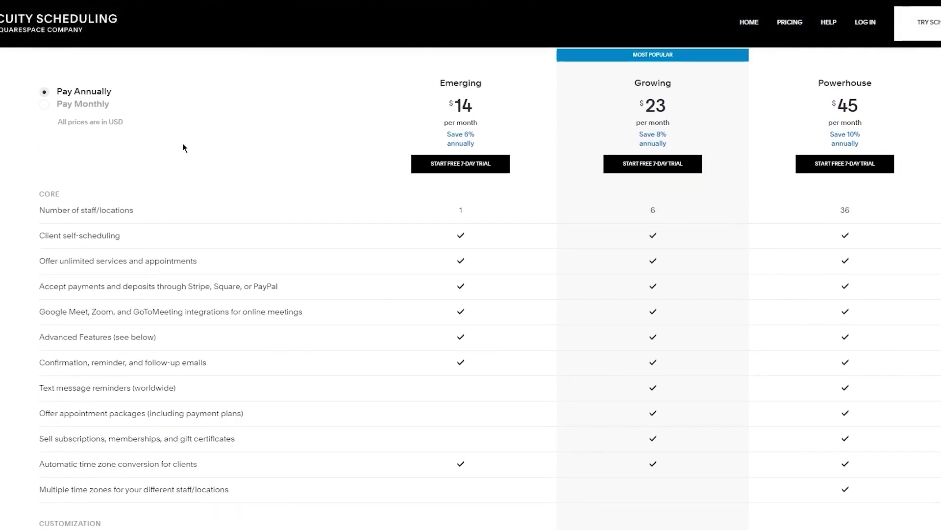
click(44, 205)
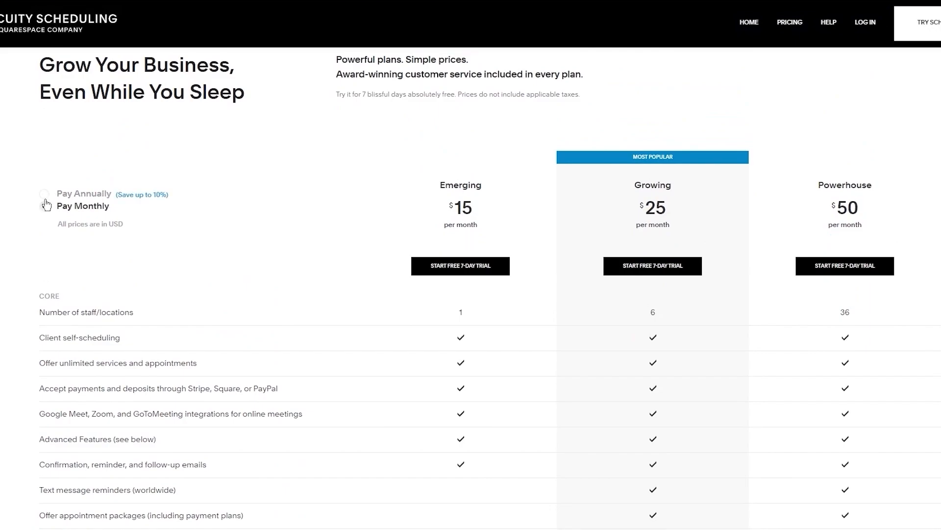
click(44, 193)
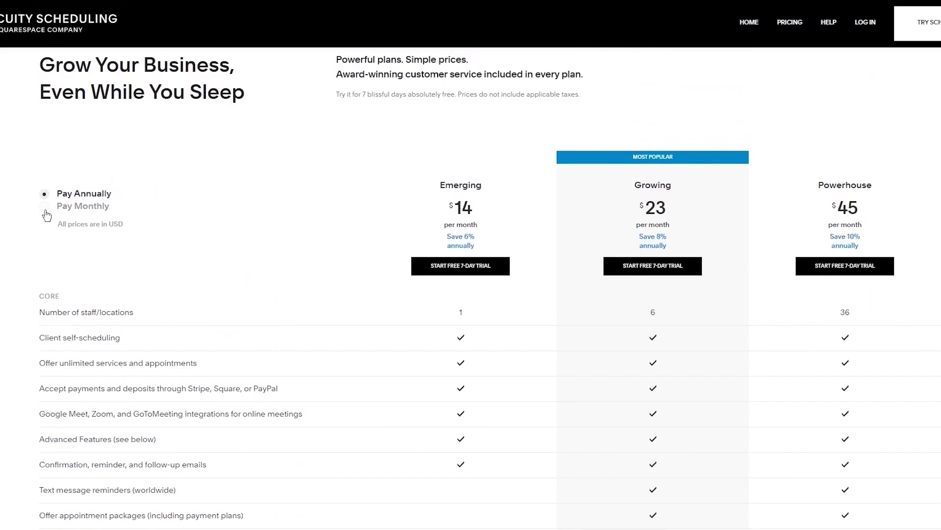
click(44, 206)
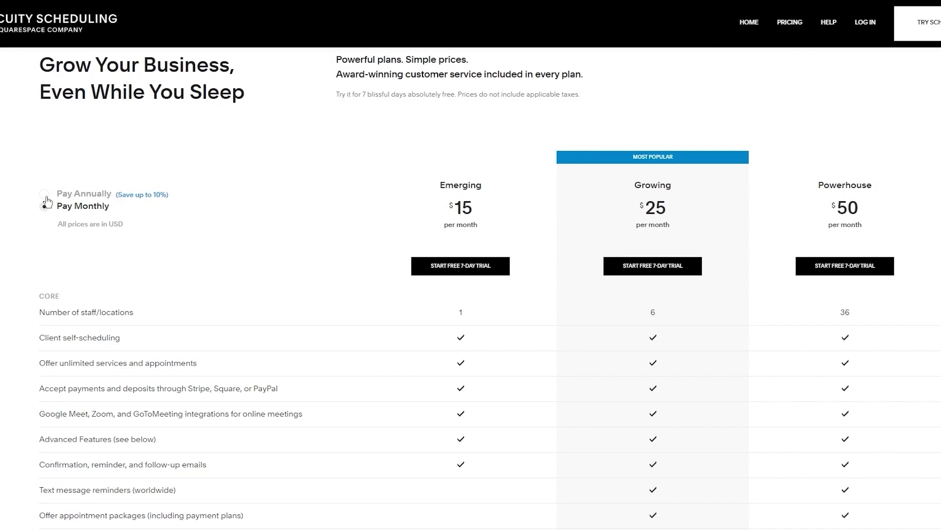
click(45, 195)
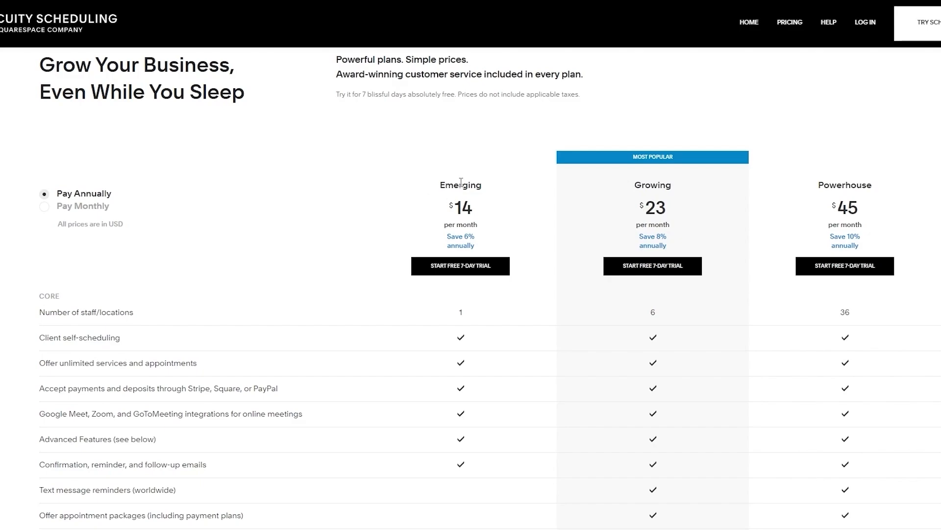
scroll(457, 153, down, 1)
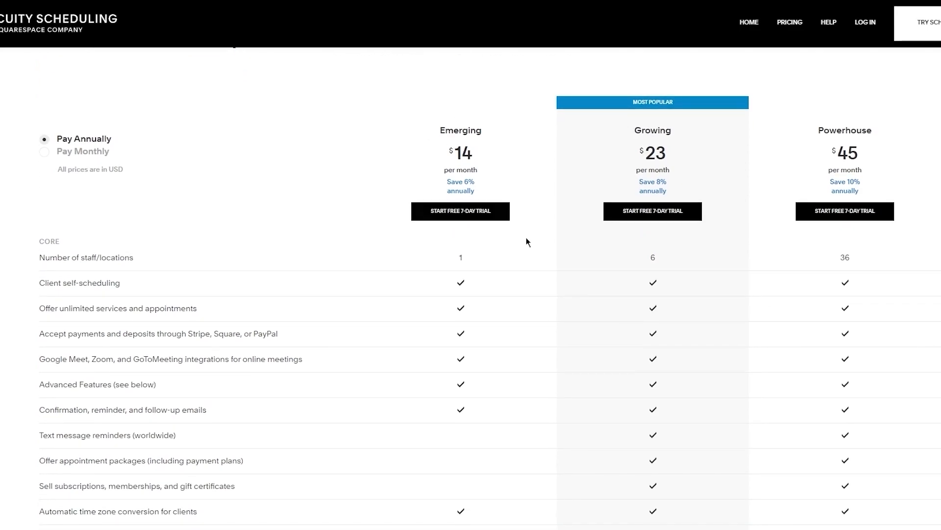
click(82, 156)
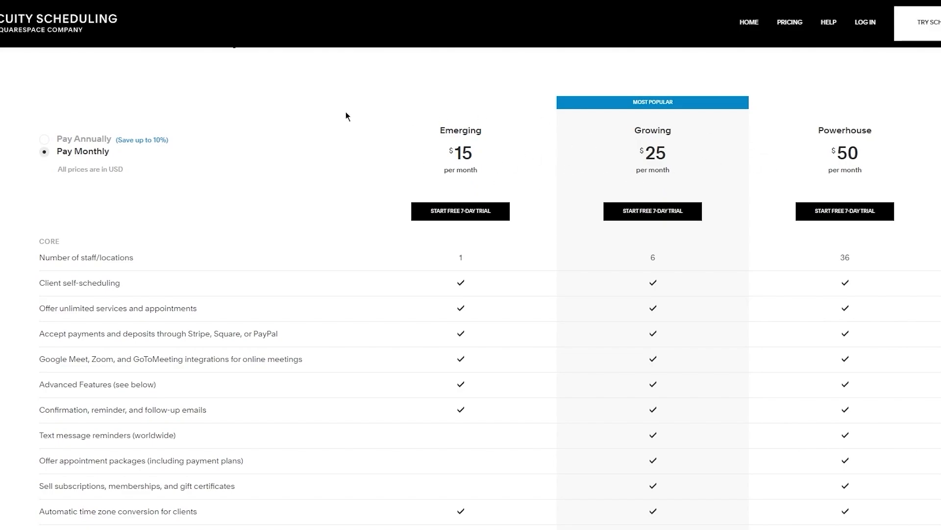
scroll(303, 145, down, 2)
scroll(303, 147, down, 1)
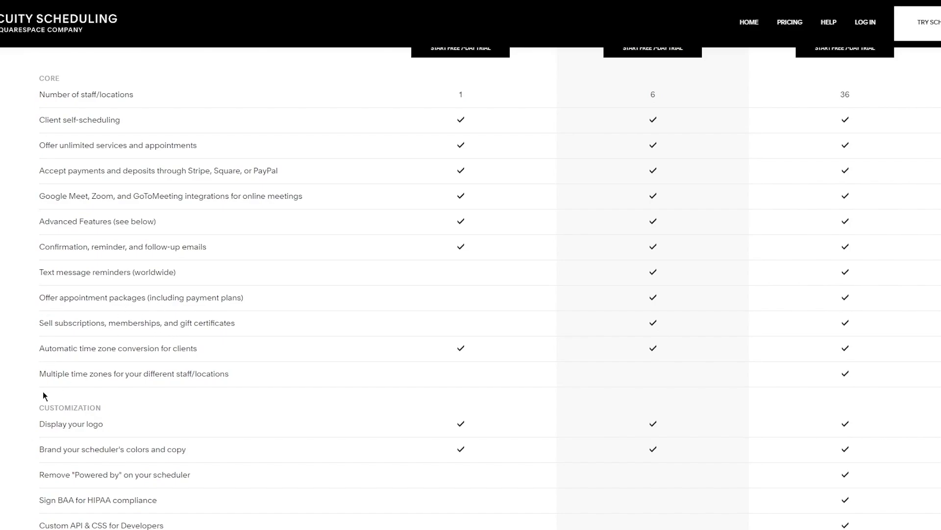
scroll(173, 263, down, 1)
scroll(173, 263, down, 5)
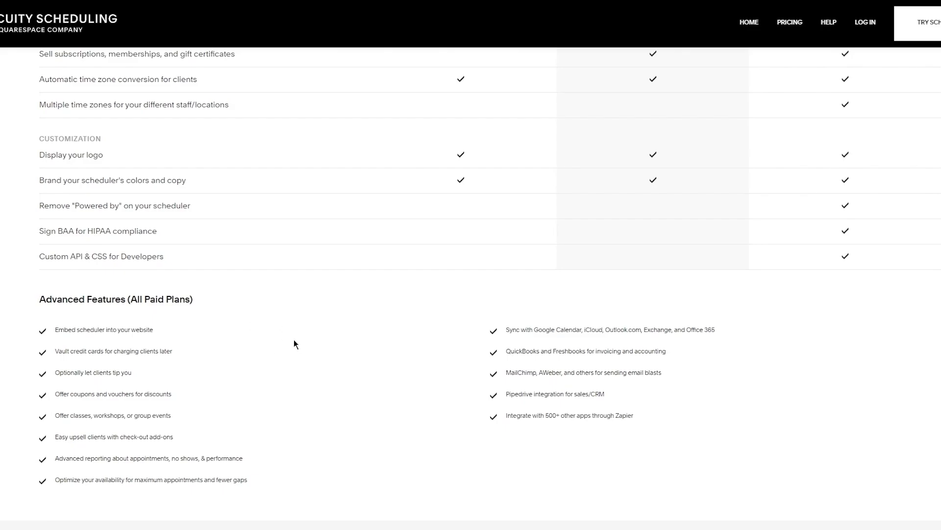
scroll(294, 344, down, 10)
scroll(295, 344, up, 20)
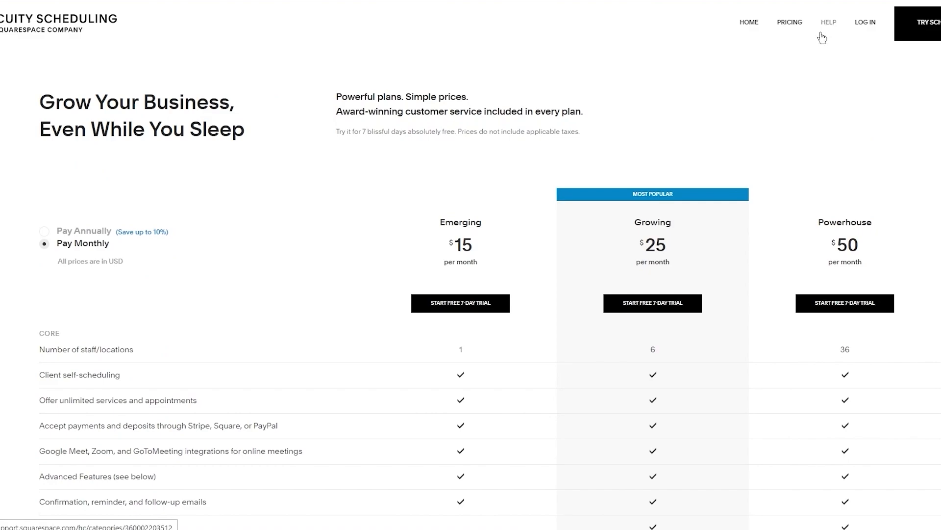
scroll(588, 160, down, 2)
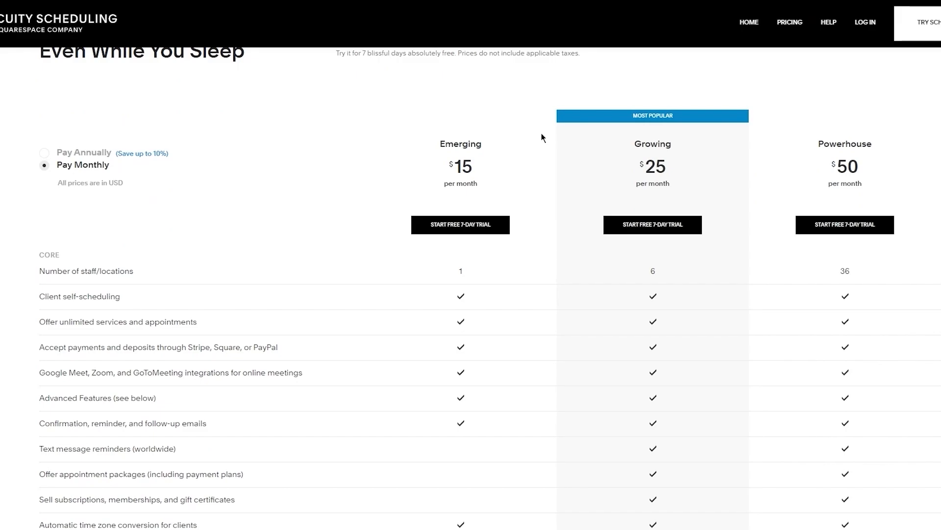
scroll(754, 152, up, 2)
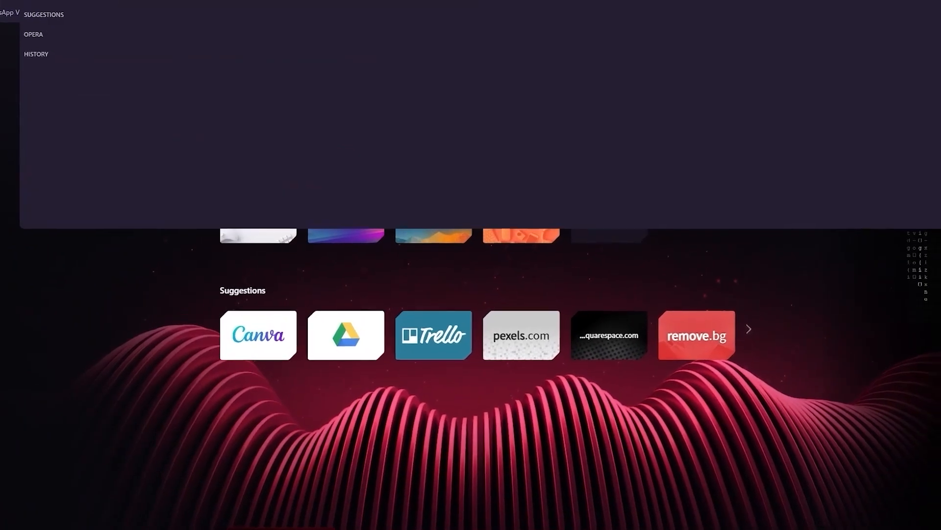
Open temp-mail.org and choose to sign up to Acuity with an e-mail address.
text(temp)
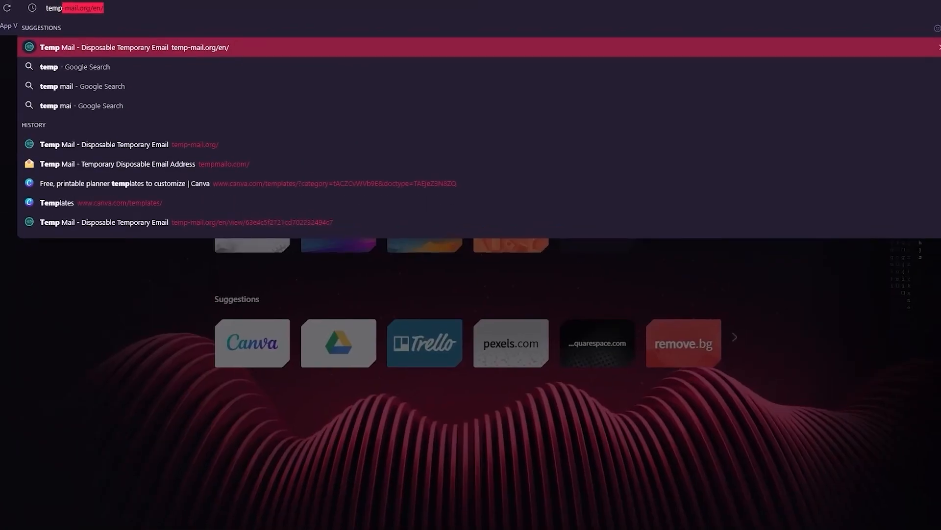
key(Return)
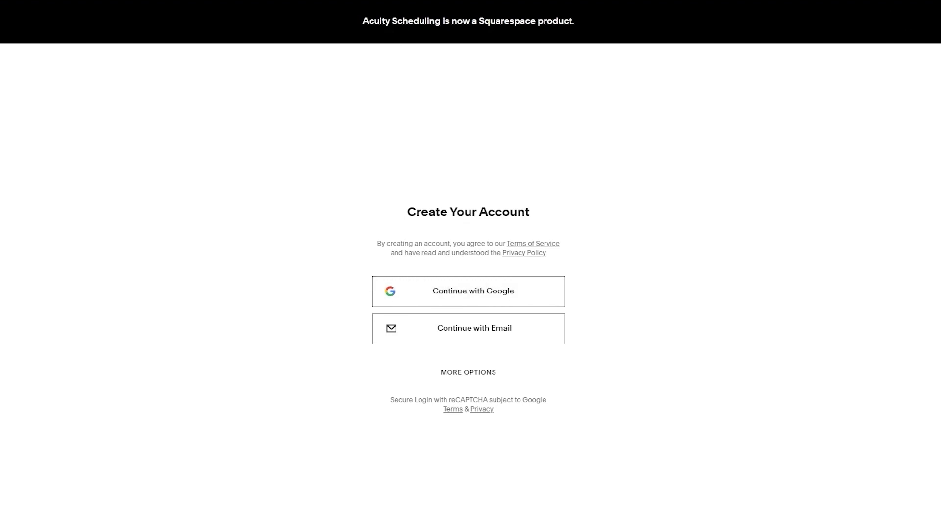
click(468, 326)
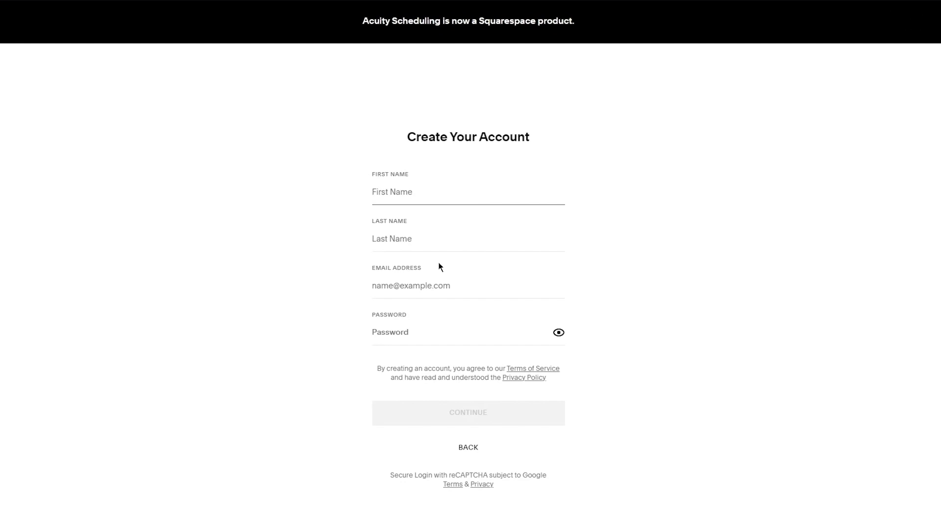
Fill in the account holder's first and last name.
click(409, 239)
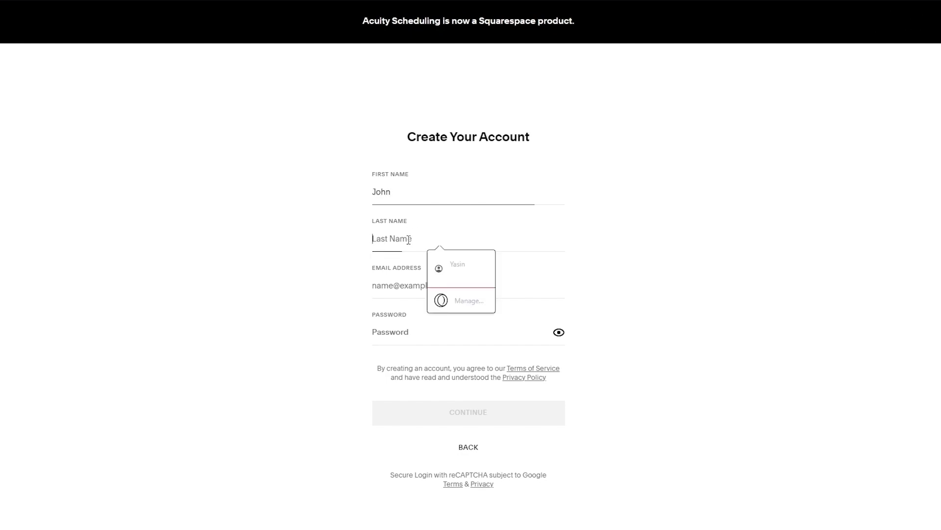
key(Tab)
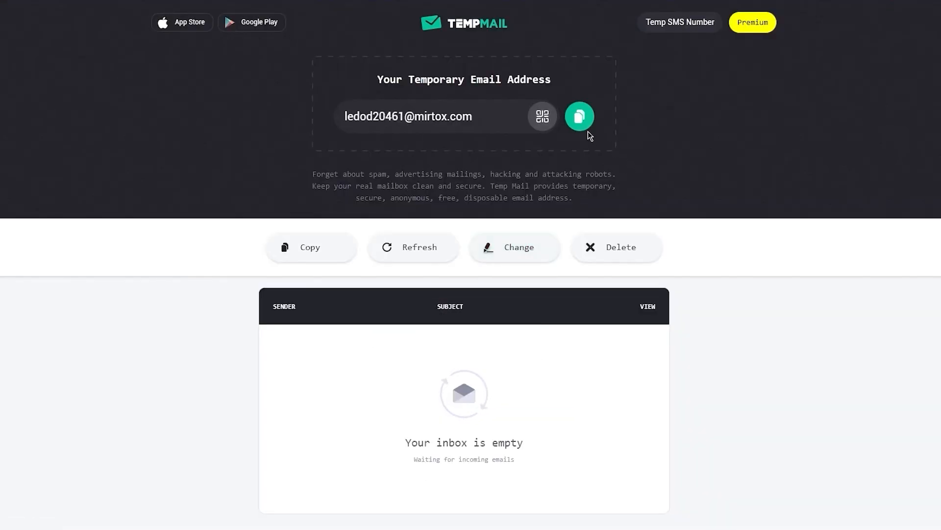
Paste the temporary e-mail address, enter a password, and submit the sign-up form.
click(580, 116)
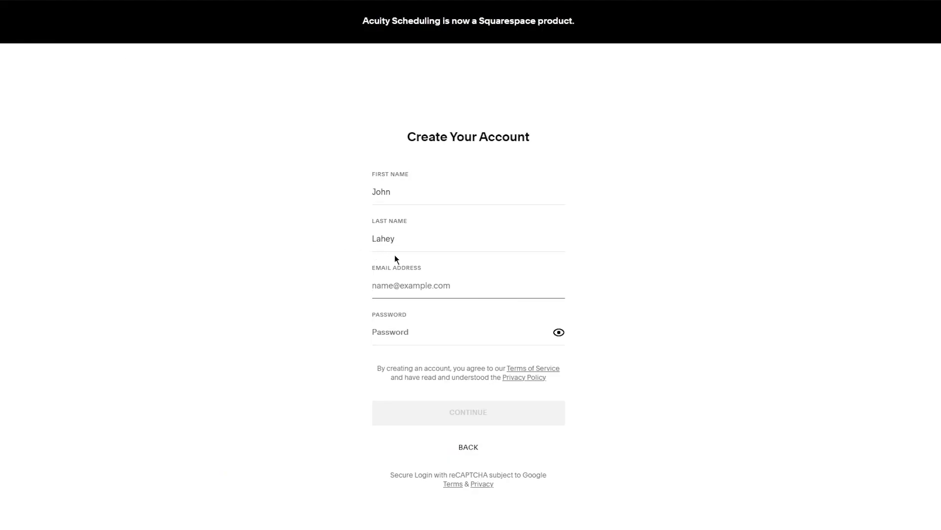
key(ctrl+v)
click(412, 343)
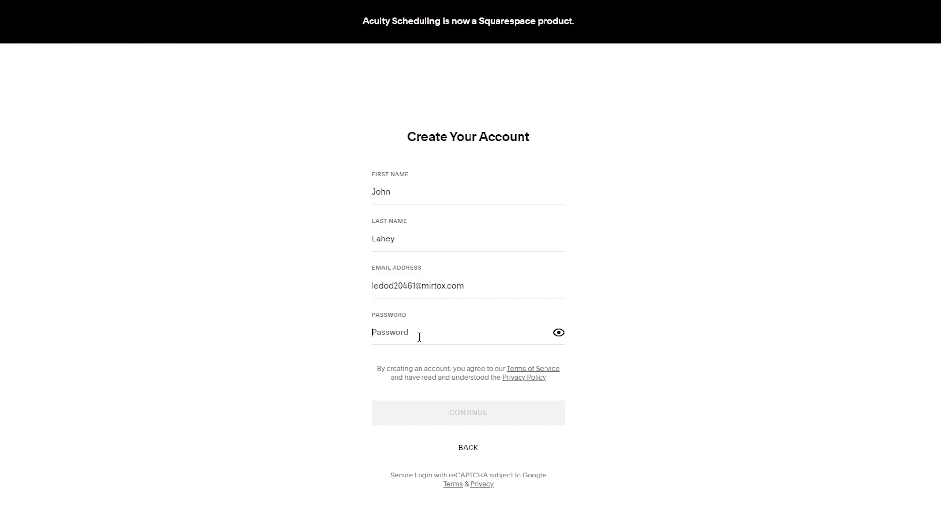
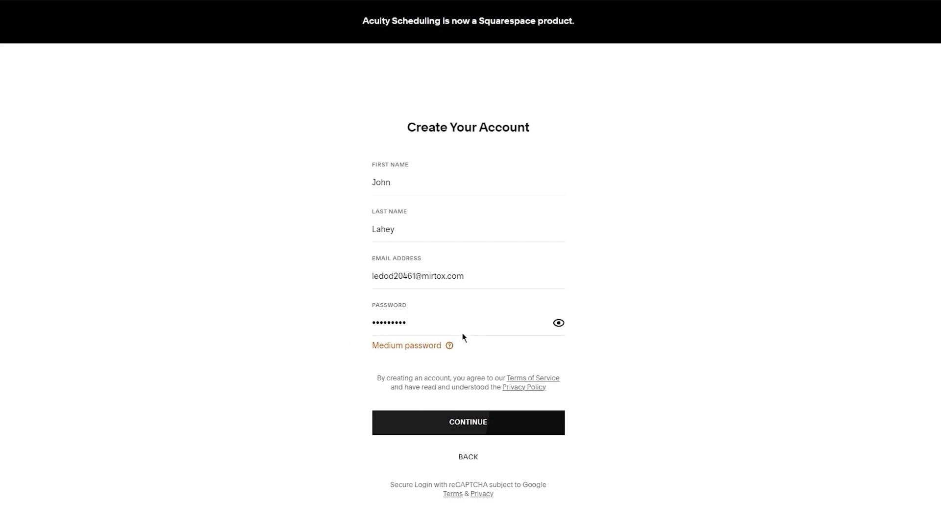
mouse_move(450, 347)
click(449, 426)
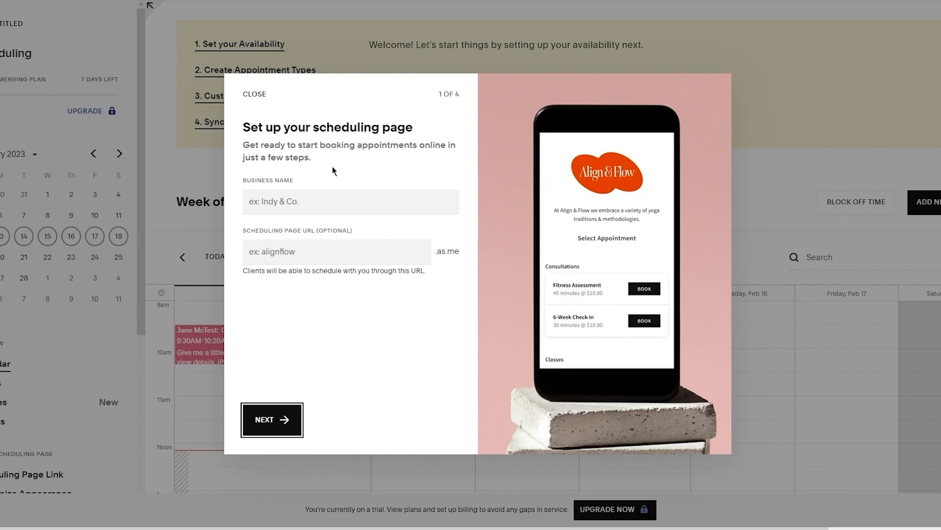
Enter the men's hair salon business name.
click(335, 207)
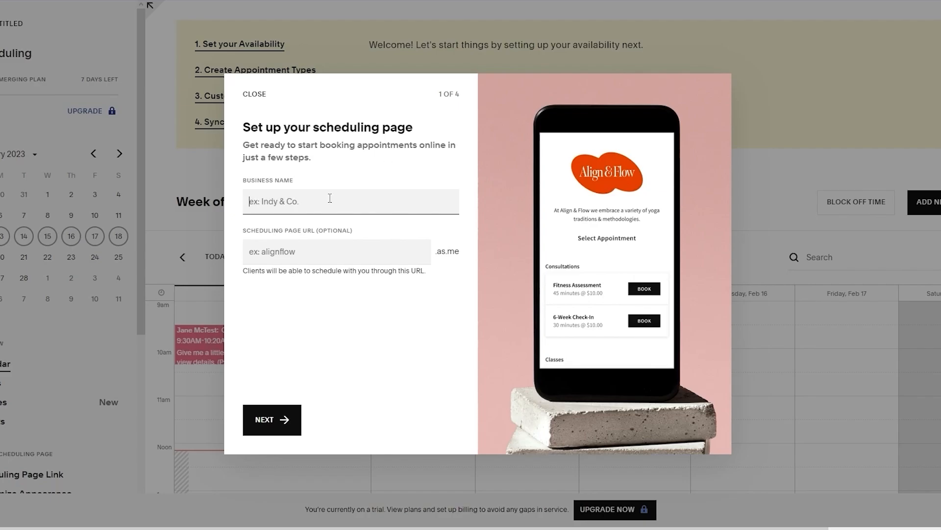
text(John's Hair Salon F)
text(or Men)
Clear the unavailable scheduling page address and continue to the appointment type step.
click(298, 252)
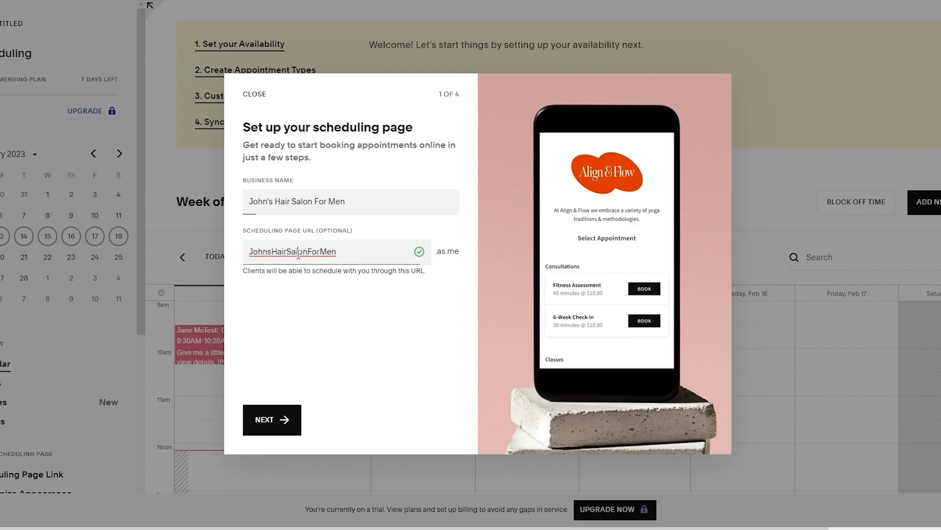
click(358, 262)
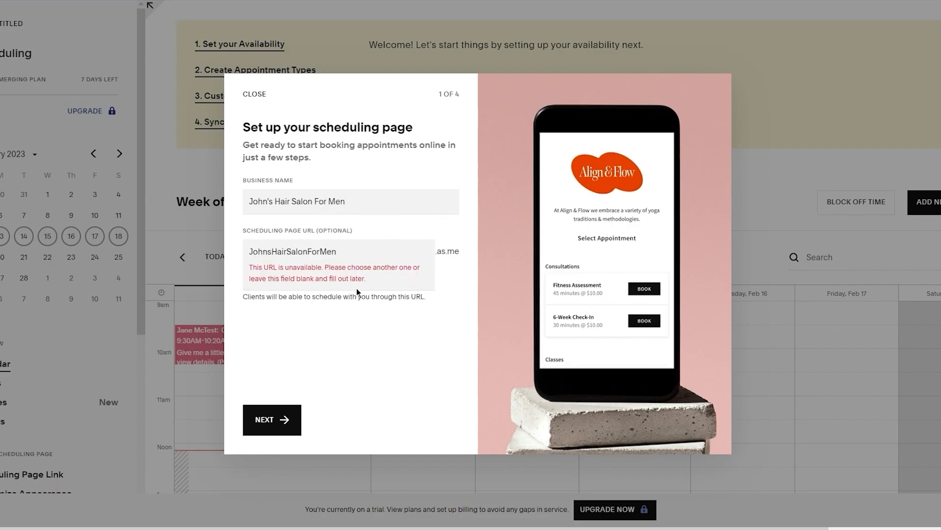
drag(354, 252, 200, 251)
key(BackSpace)
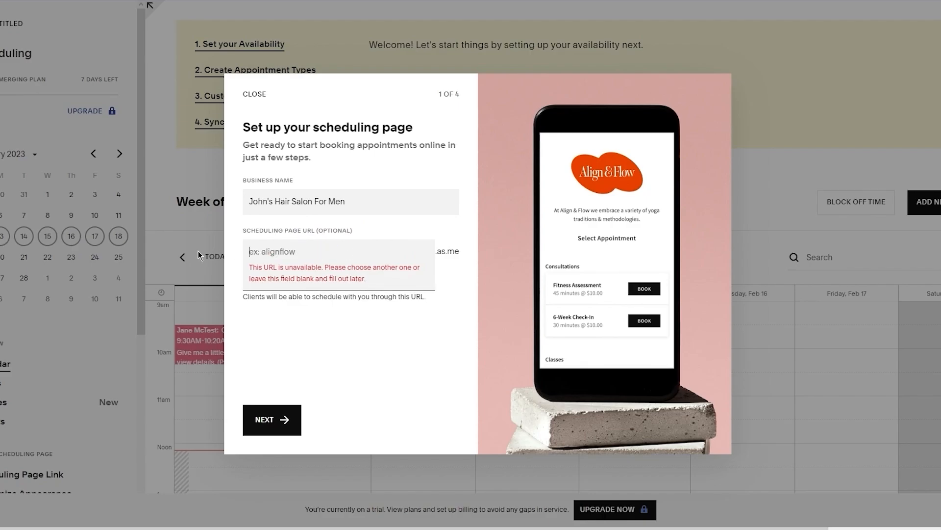
click(381, 264)
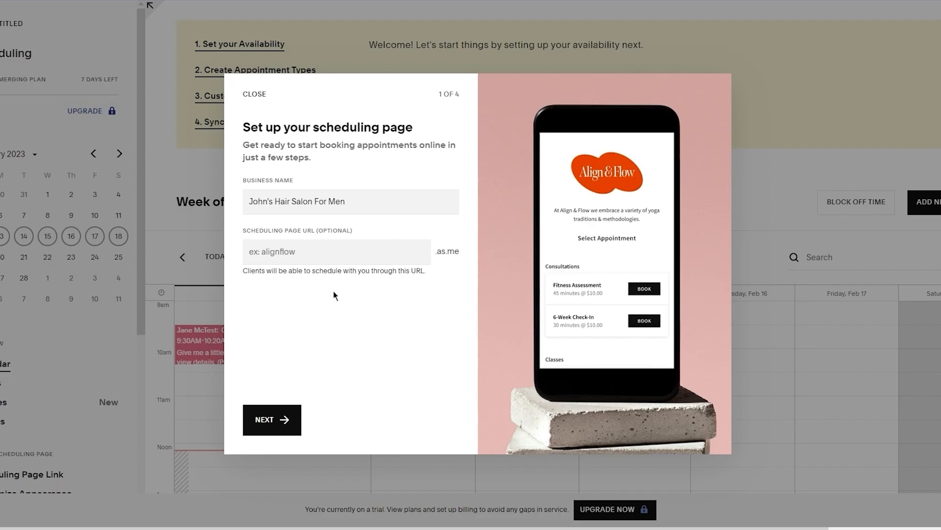
click(273, 429)
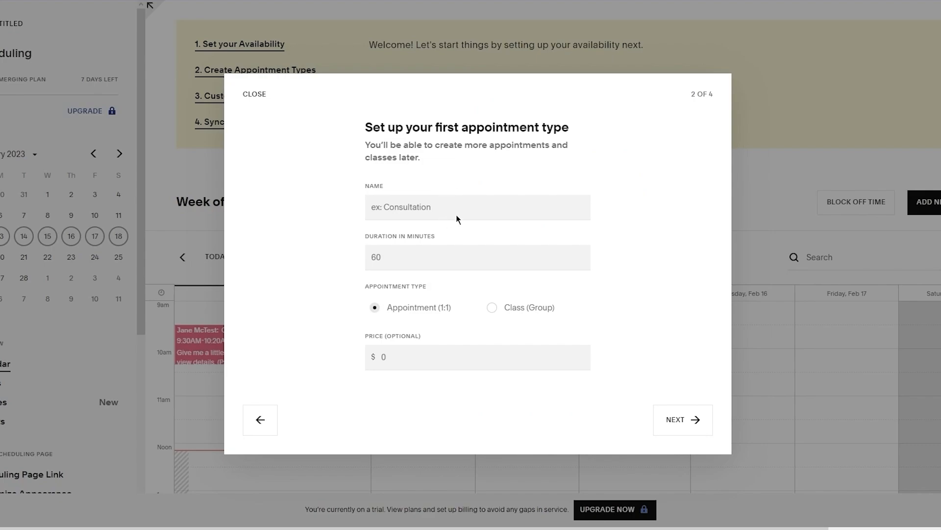
Name the appointment type 'Hair Cut', set duration 30 minutes and price $10, then continue.
click(476, 209)
text(Hair)
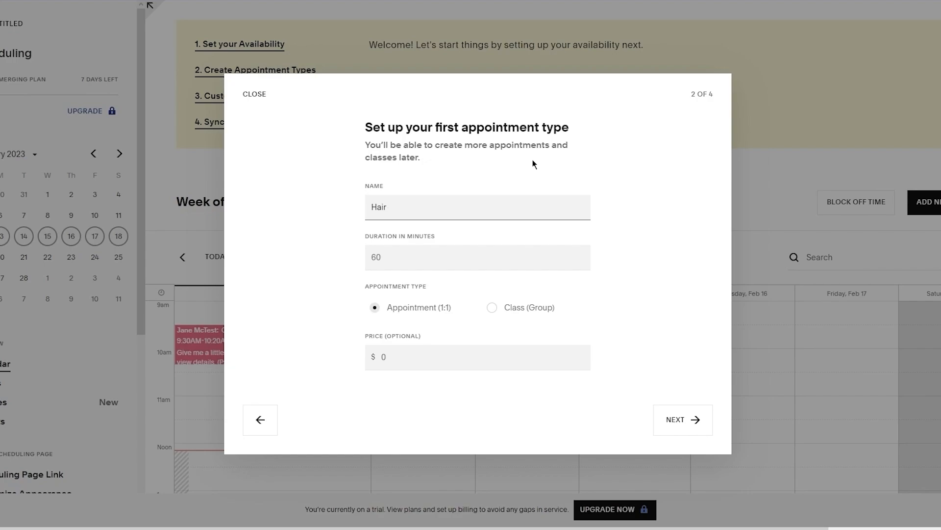
text( c Cut)
click(428, 255)
click(401, 260)
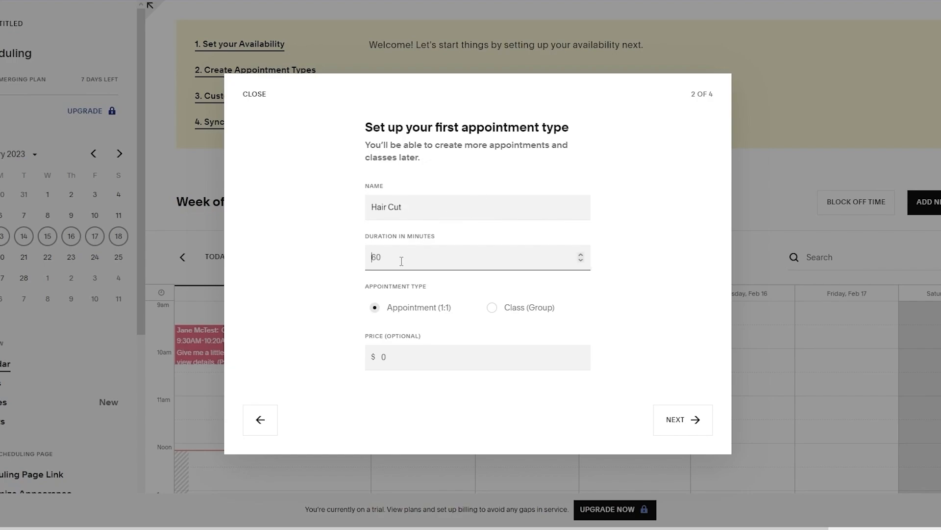
text(30)
click(320, 264)
click(404, 359)
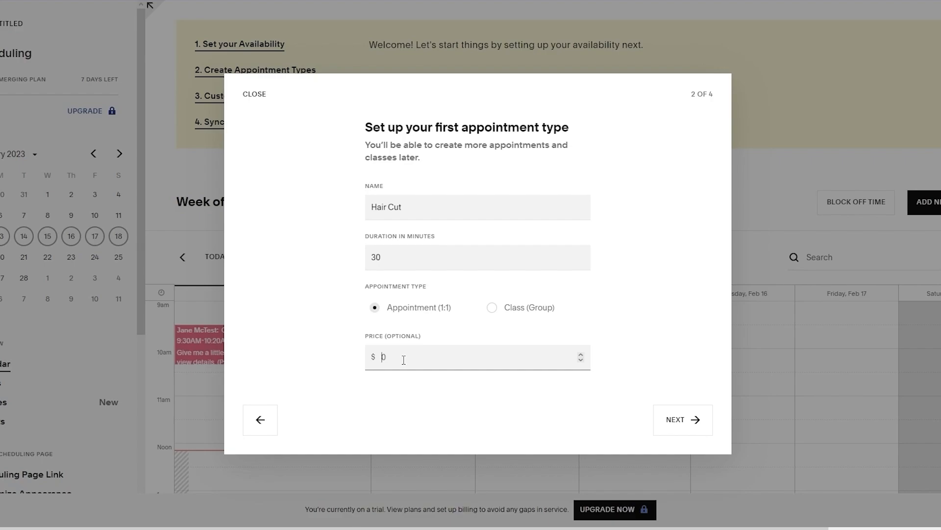
text(10)
click(662, 431)
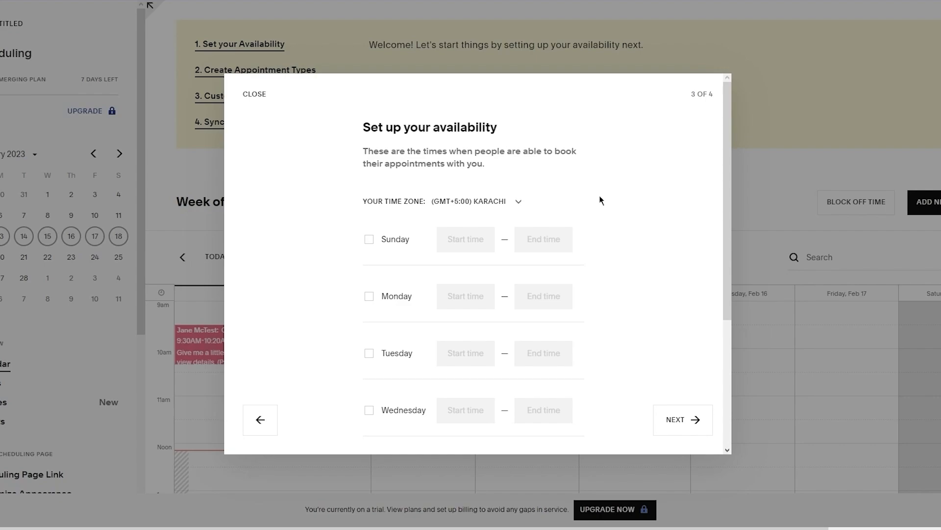
Make Monday through Friday available from 9:00AM to 5:00PM.
scroll(601, 201, down, 2)
scroll(601, 200, down, 3)
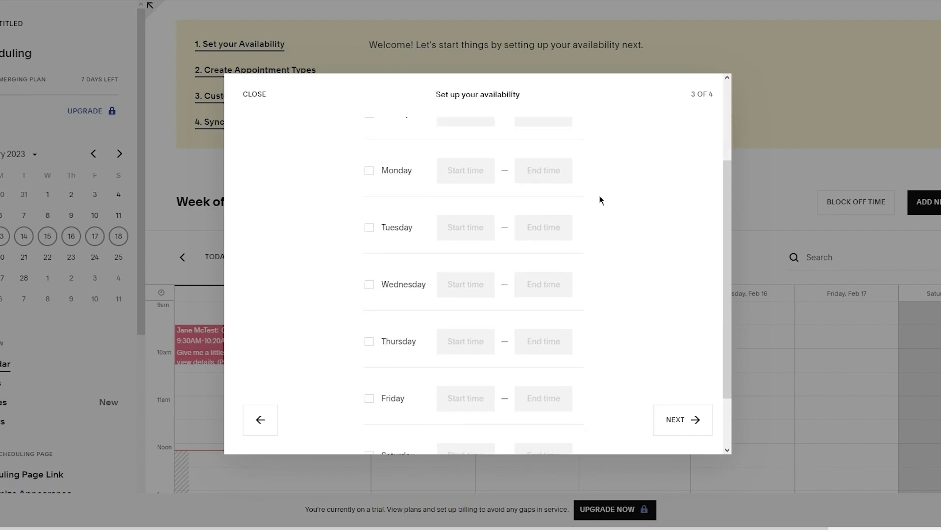
scroll(599, 200, up, 5)
scroll(415, 293, down, 4)
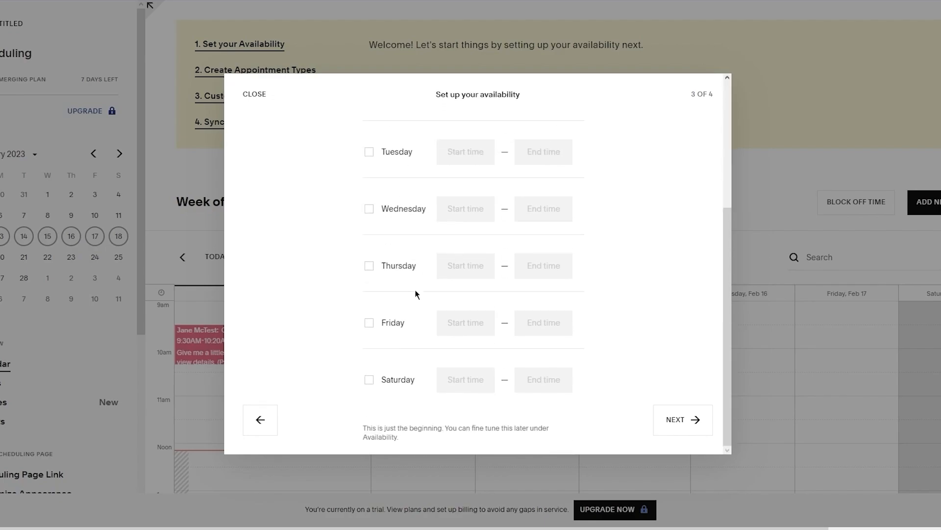
scroll(415, 294, up, 4)
click(372, 298)
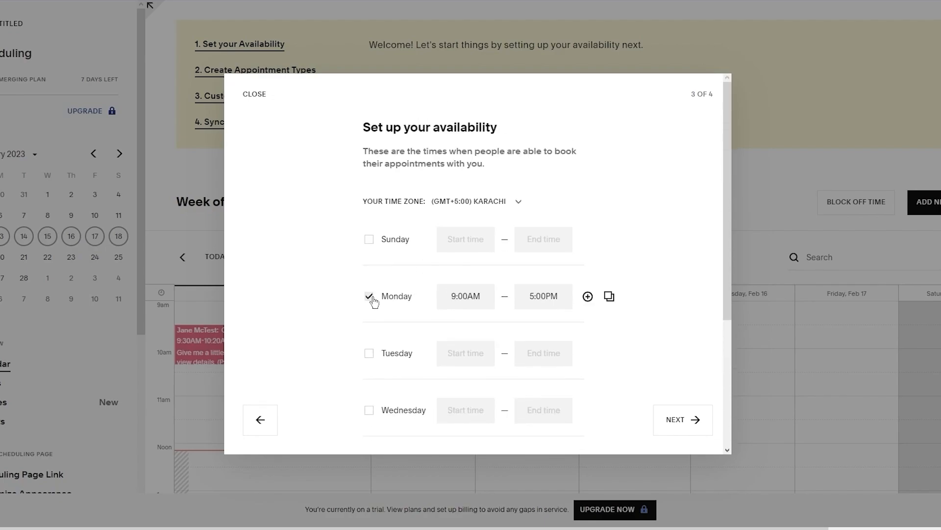
scroll(369, 278, down, 2)
click(369, 274)
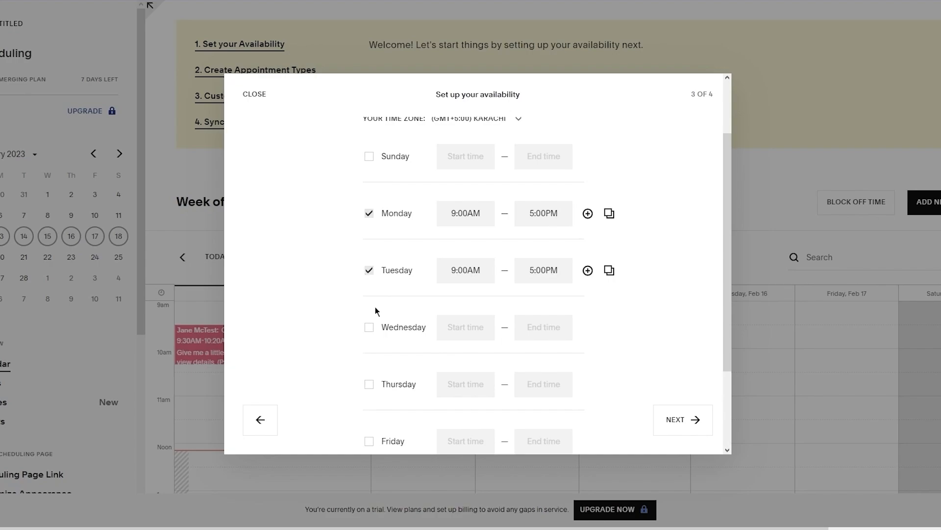
click(370, 327)
scroll(371, 328, down, 2)
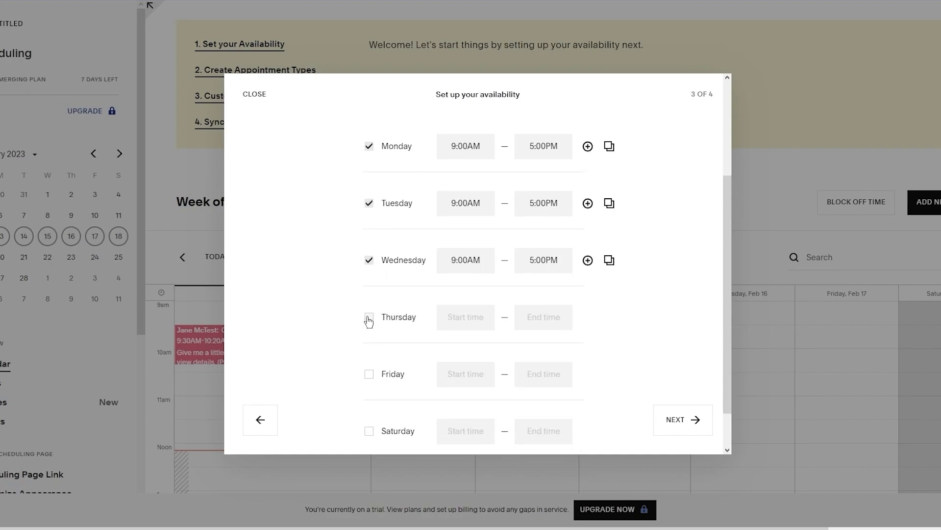
click(370, 320)
click(373, 374)
Save the weekly availability and continue to the payments step.
scroll(336, 322, up, 4)
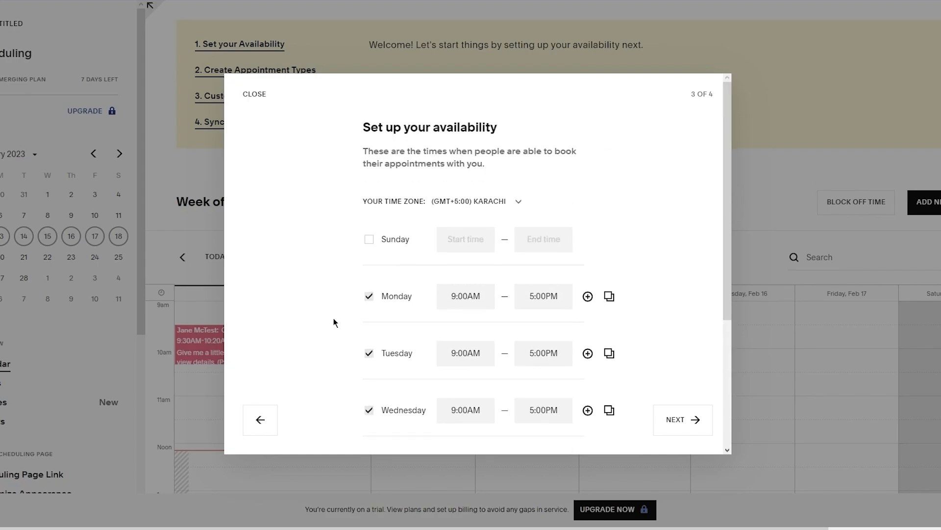
scroll(337, 321, down, 5)
scroll(337, 321, up, 5)
scroll(526, 331, down, 5)
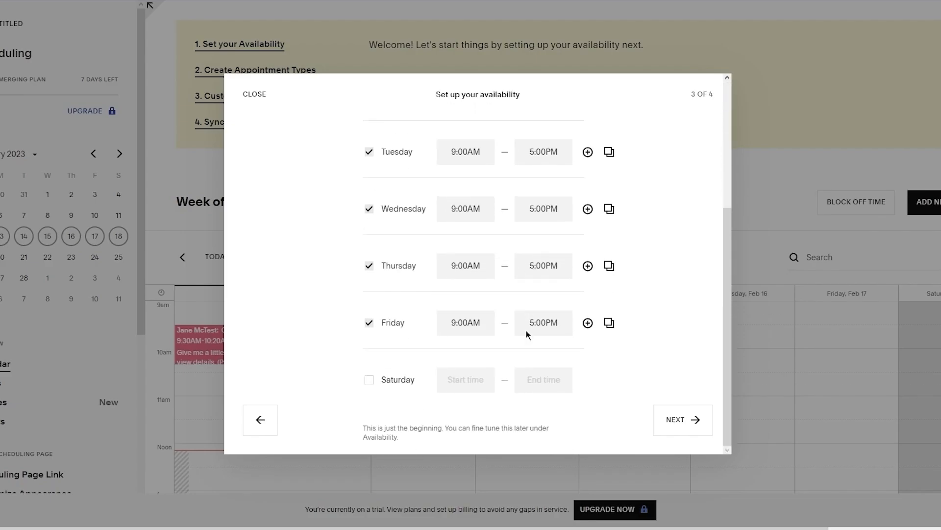
scroll(526, 332, up, 1)
scroll(526, 332, down, 1)
click(663, 422)
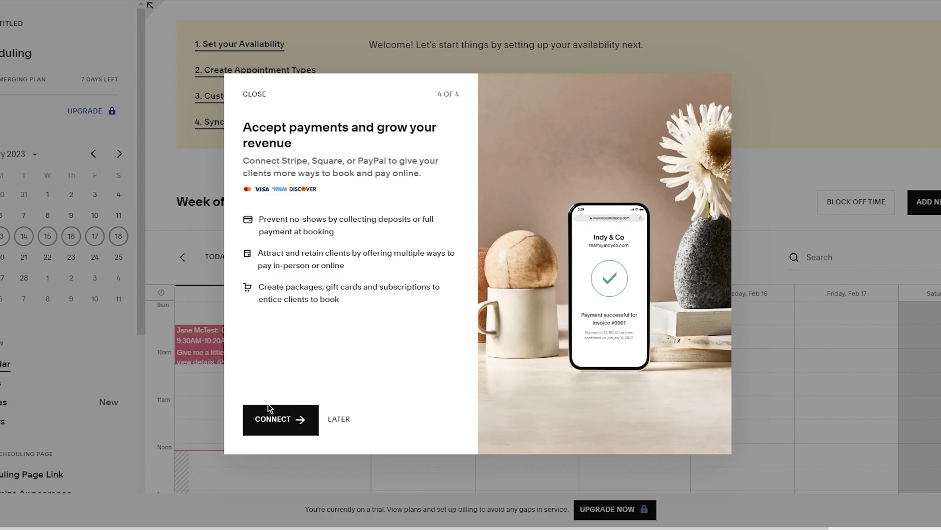
Choose Later on the Accept payments step, closing the wizard to the week calendar.
click(340, 420)
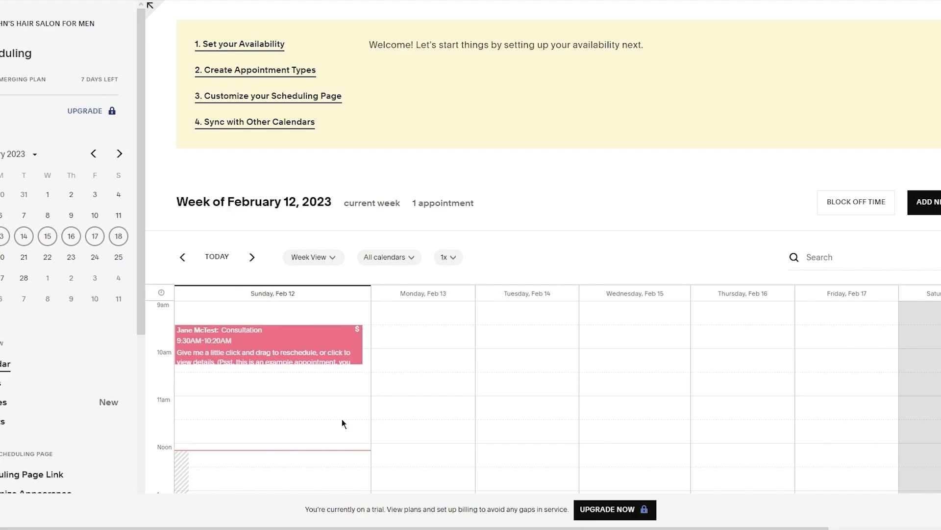
scroll(342, 420, down, 4)
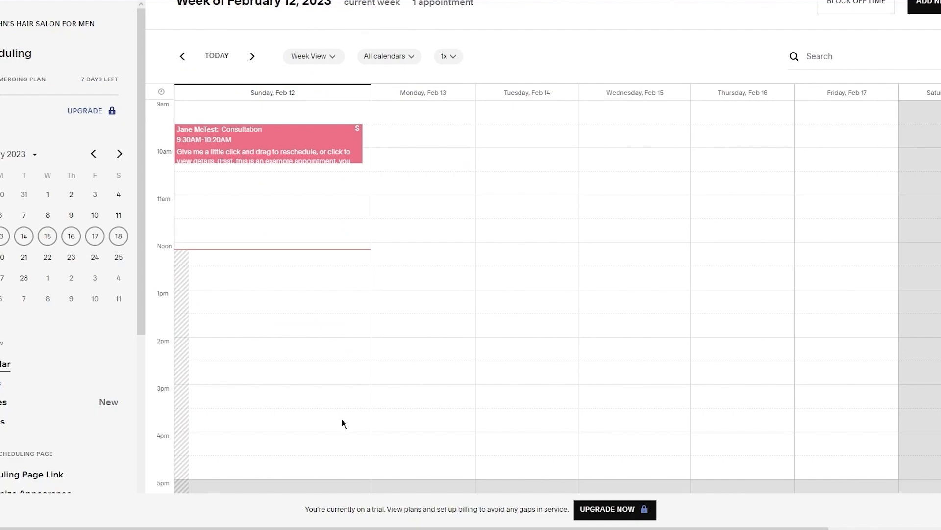
scroll(343, 420, up, 4)
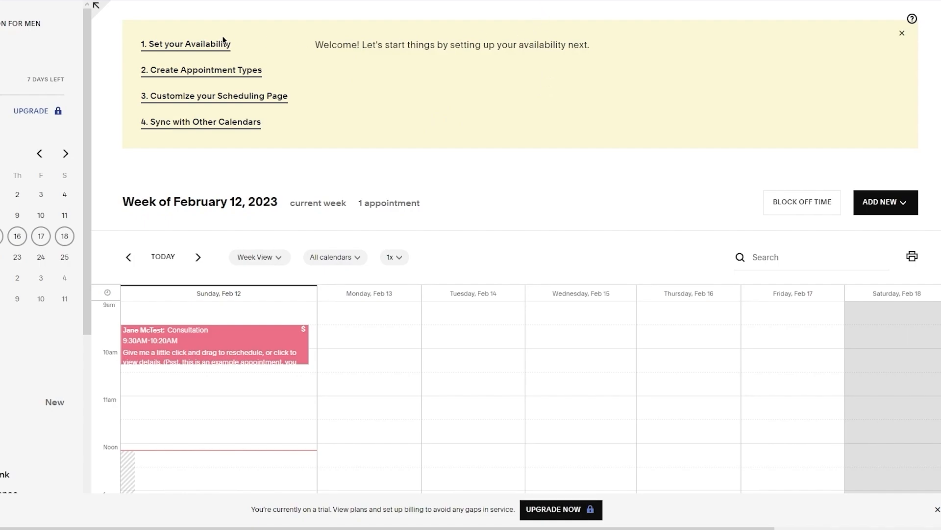
Open availability from '1. Set your Availability', dismissing the scheduling-page and Google bookings popups.
click(205, 49)
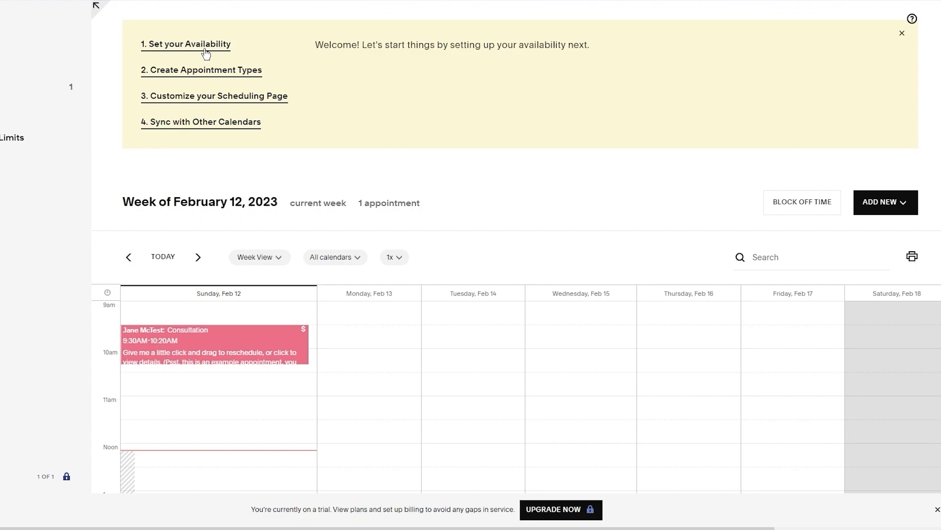
click(204, 49)
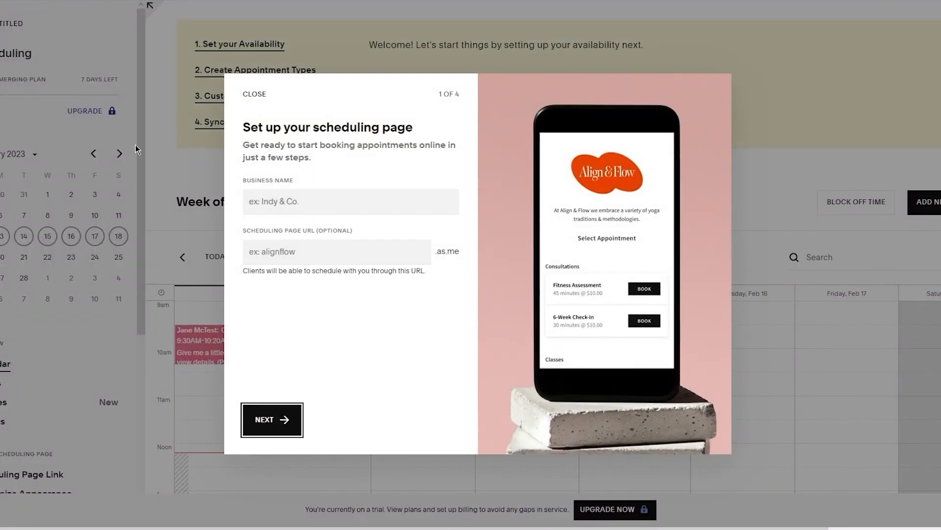
click(250, 94)
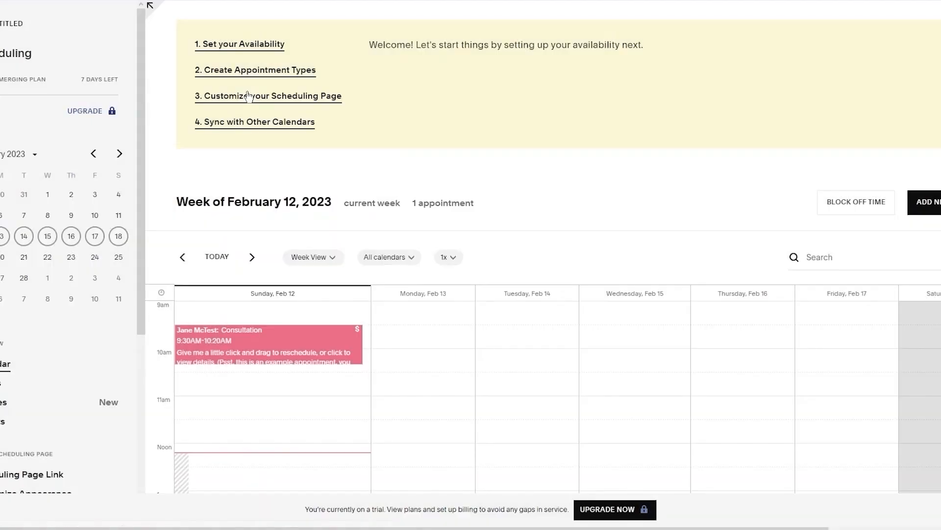
click(236, 46)
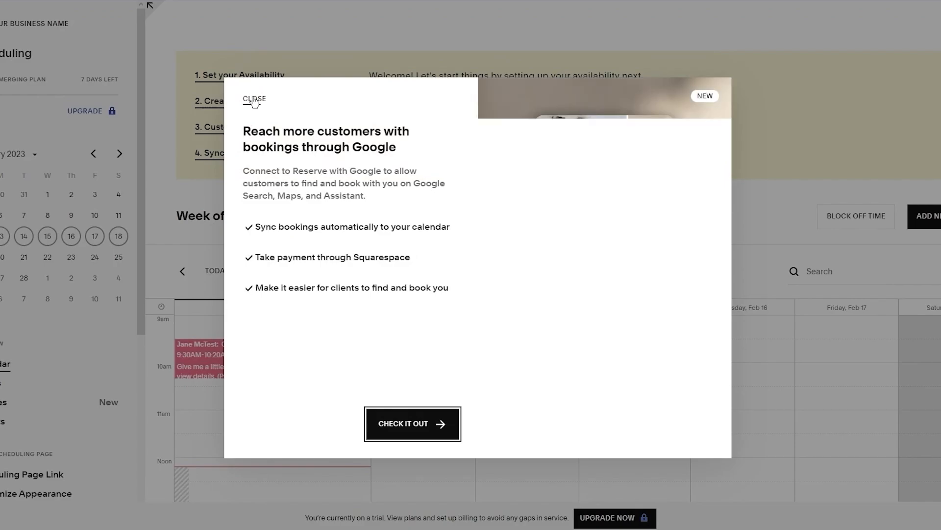
click(256, 100)
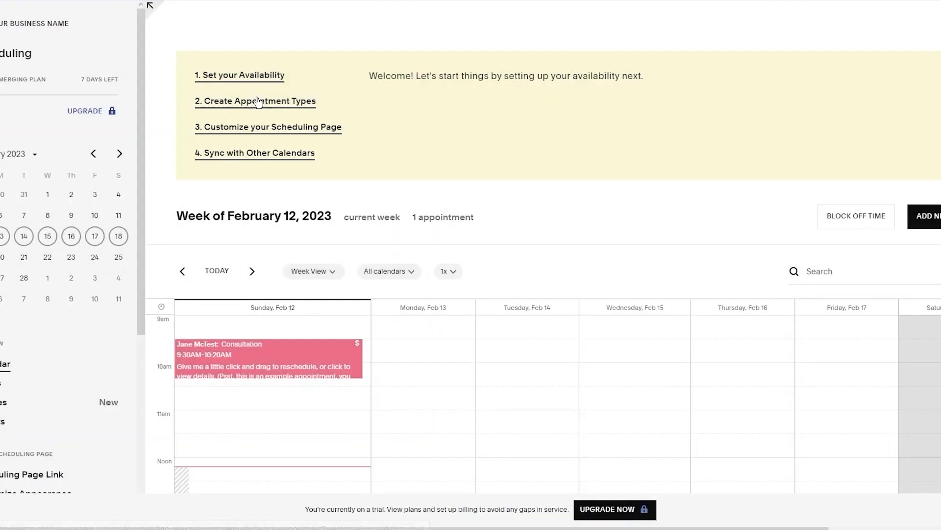
click(241, 76)
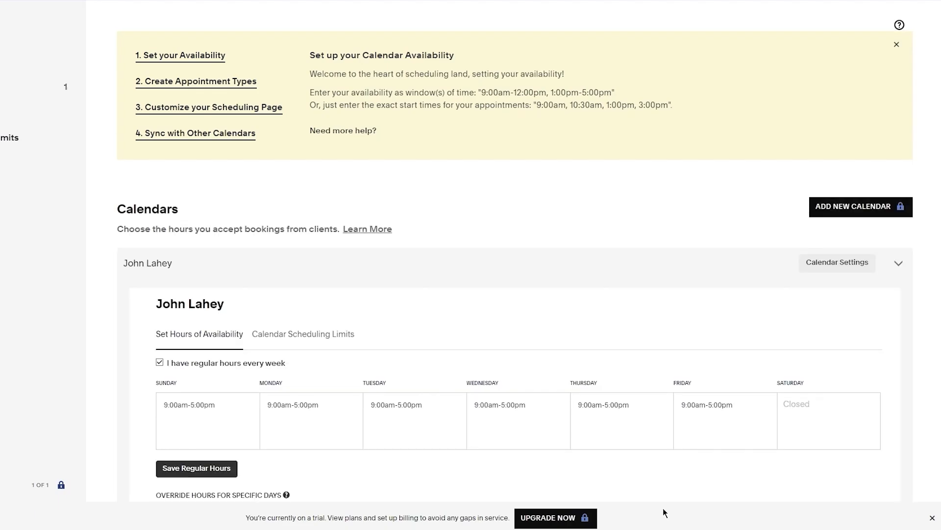
Review the 9:00am-5:00pm Sunday-Friday hours and closed Saturday on the availability page.
scroll(387, 313, down, 5)
scroll(388, 313, up, 5)
scroll(387, 316, down, 1)
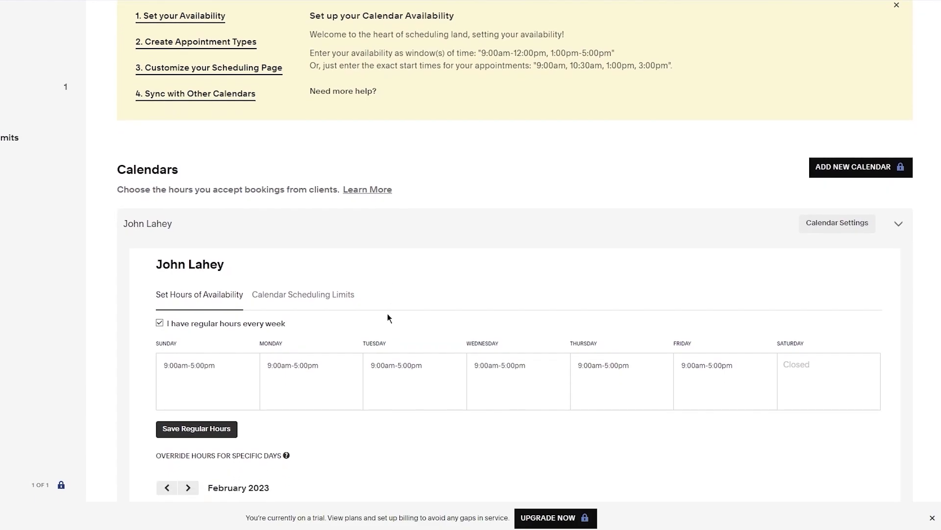
scroll(244, 101, up, 1)
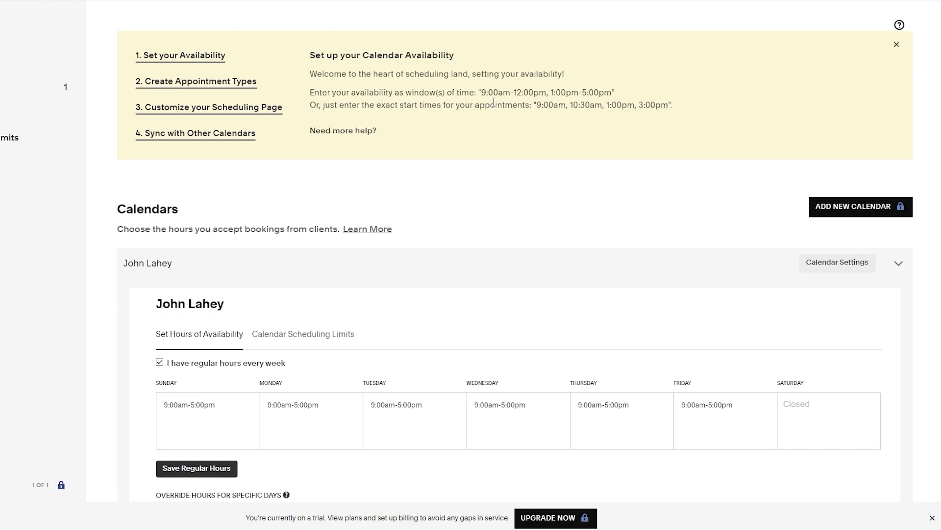
scroll(493, 102, down, 5)
scroll(328, 72, up, 2)
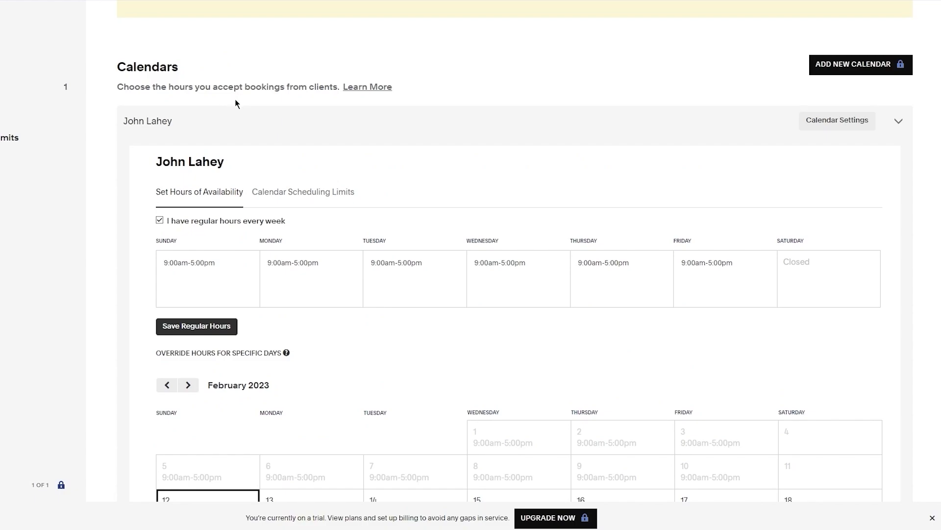
scroll(242, 103, down, 1)
scroll(242, 119, down, 1)
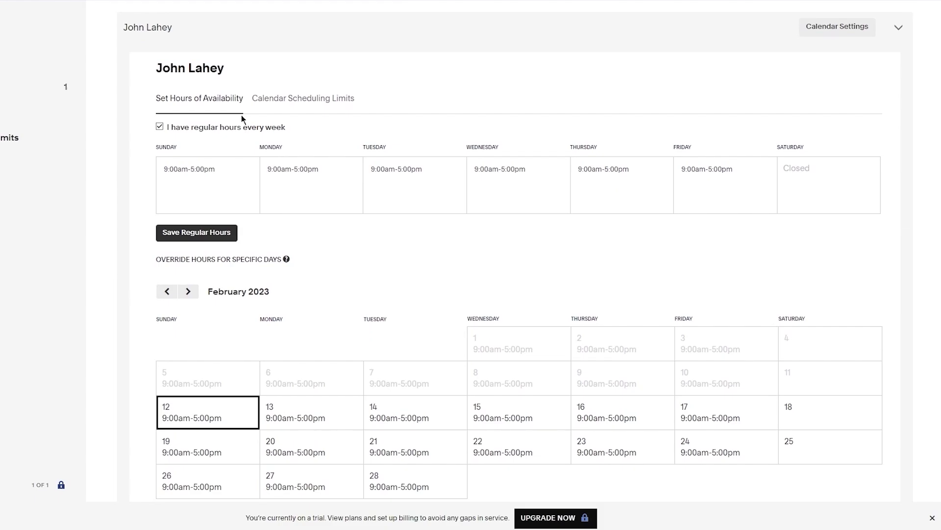
click(160, 128)
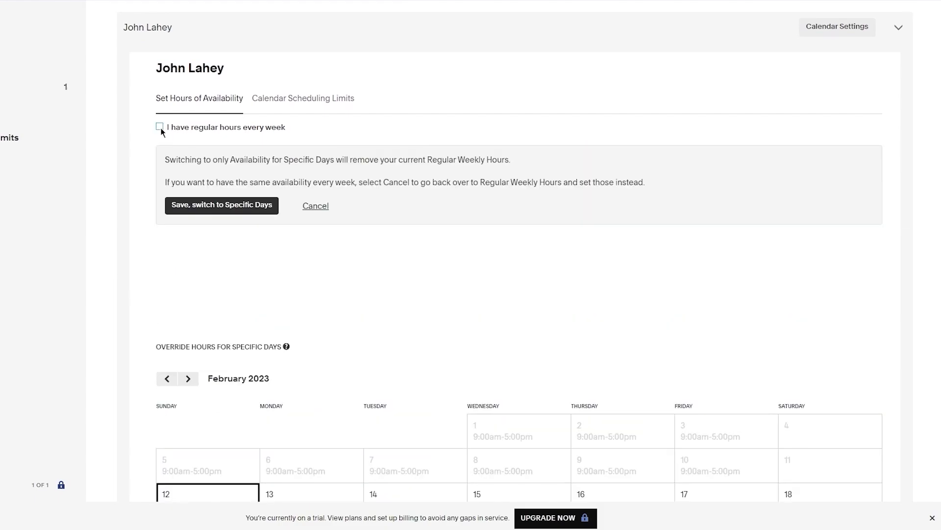
click(160, 128)
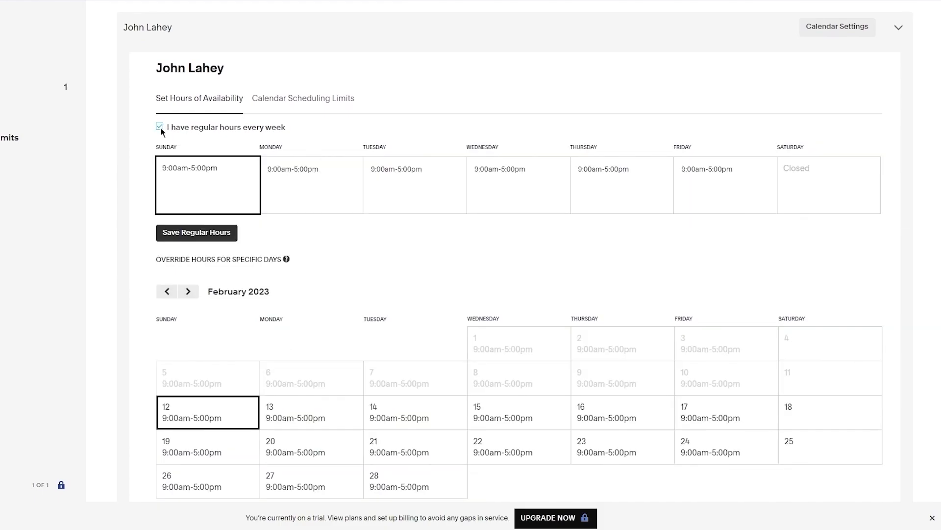
click(161, 128)
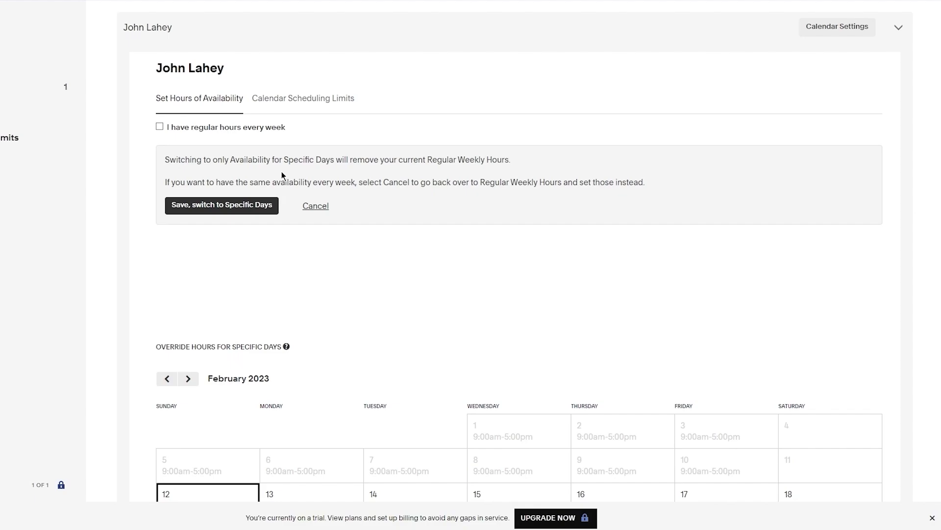
scroll(282, 173, down, 3)
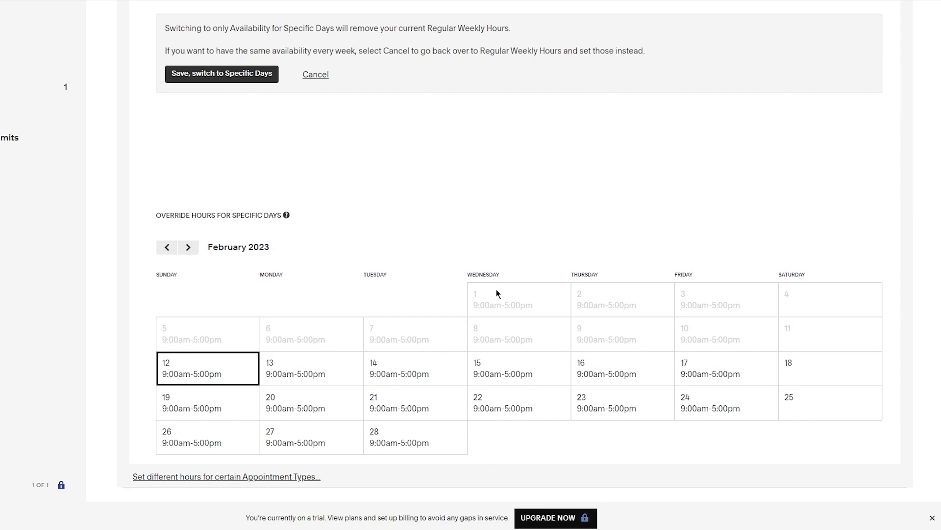
scroll(493, 294, up, 8)
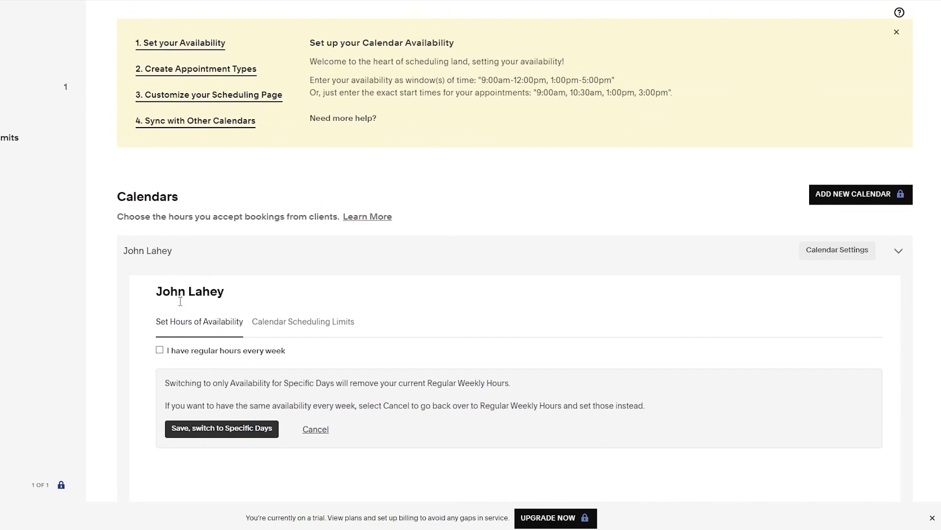
Re-enable 'I have regular hours every week' and change Sunday's hours to 11:00am-8:00pm.
click(186, 350)
scroll(187, 349, down, 5)
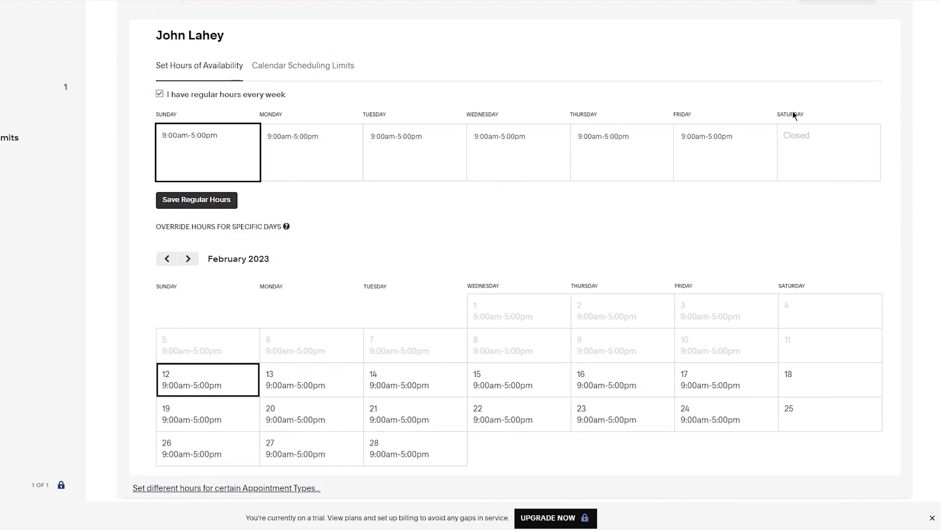
scroll(518, 168, down, 1)
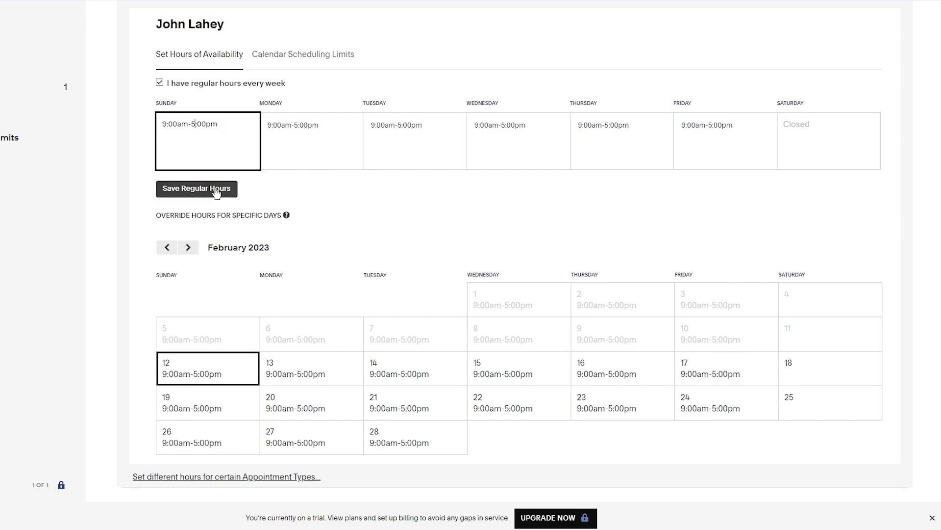
key(BackSpace)
text(8)
key(Home)
key(Delete)
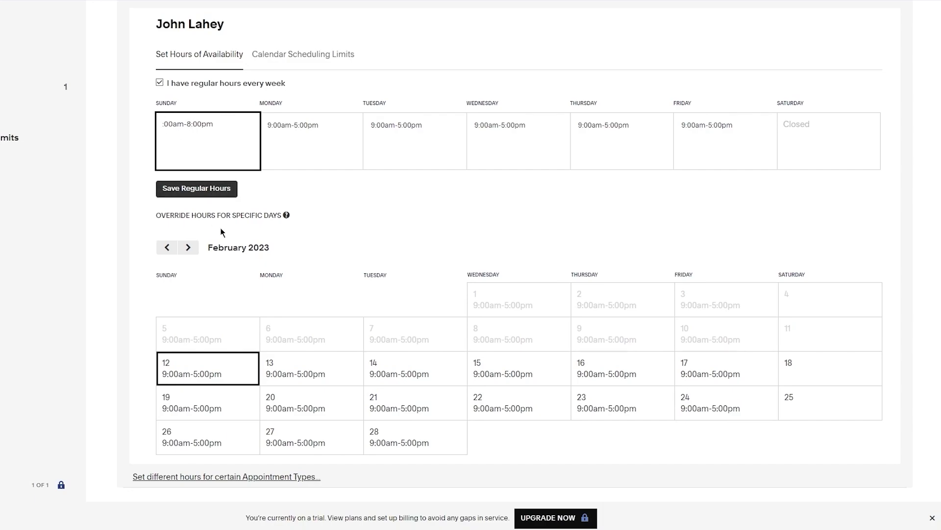
text(11)
click(326, 141)
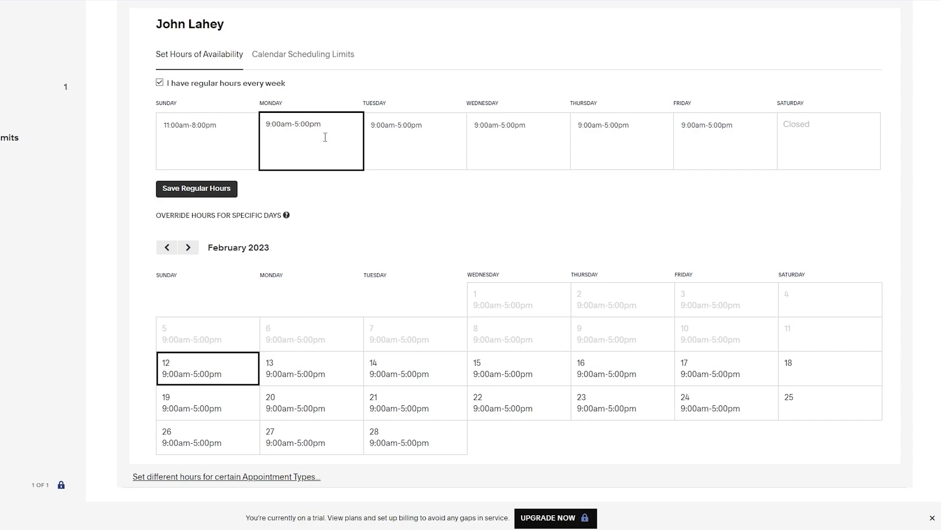
click(529, 156)
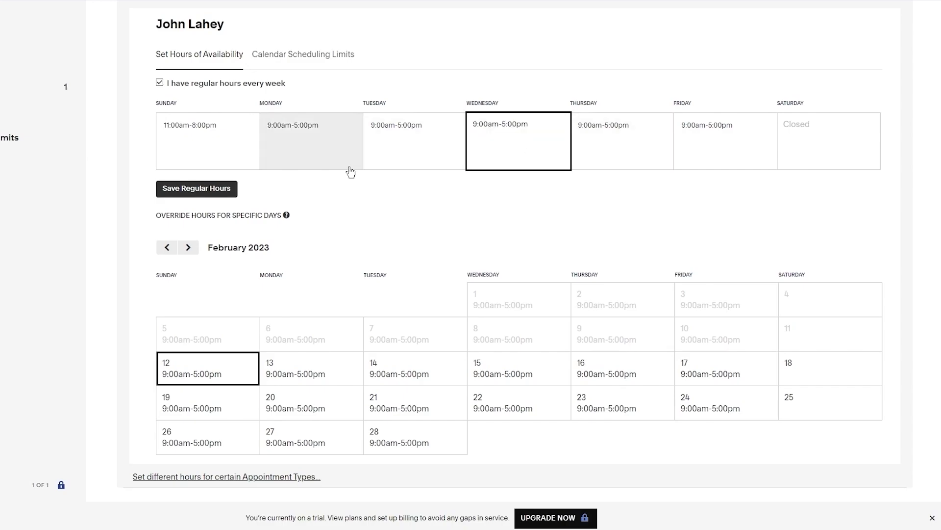
click(422, 196)
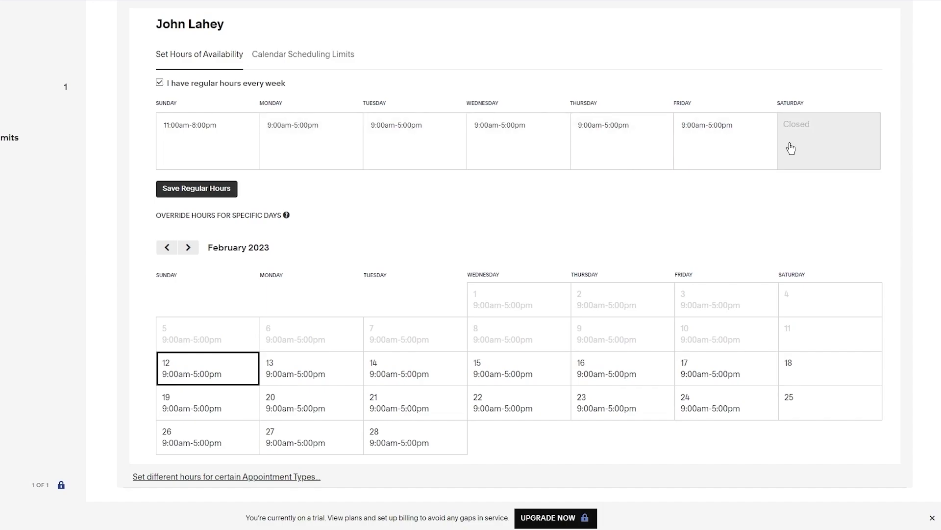
Save the regular hours and cancel the browser's reload prompt.
click(187, 194)
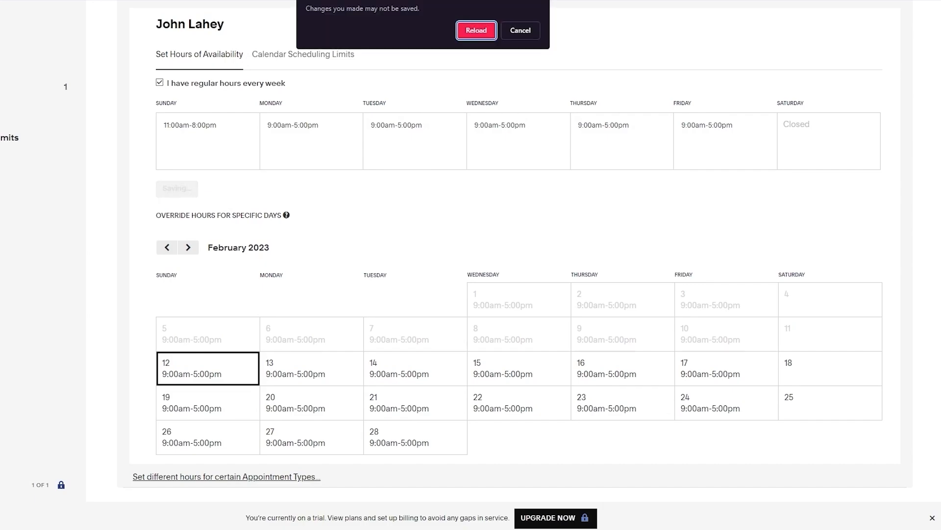
click(519, 30)
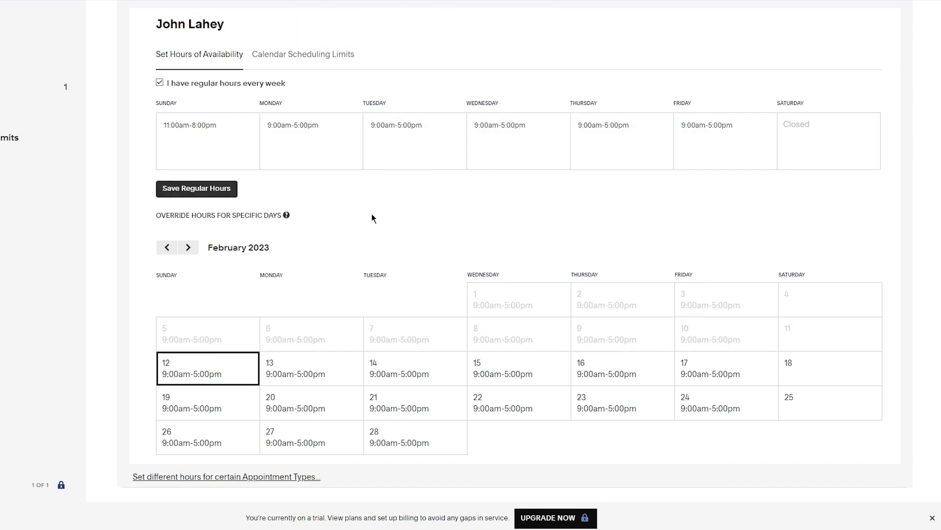
scroll(372, 216, up, 4)
scroll(324, 294, down, 4)
mouse_move(285, 214)
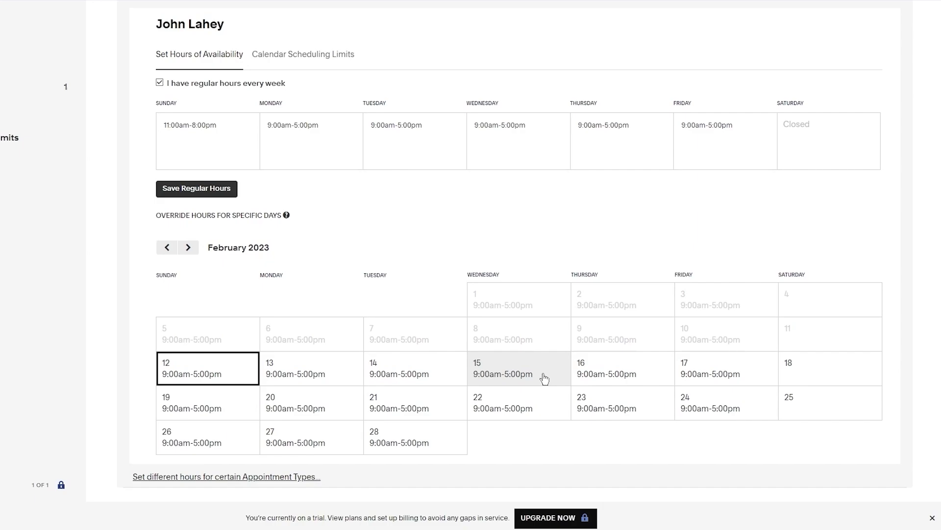
scroll(544, 377, up, 5)
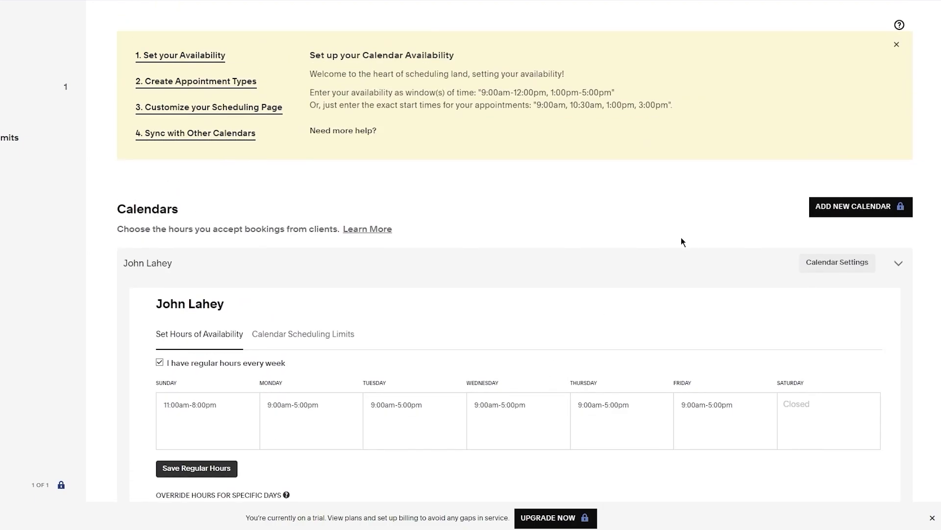
Under Calendar Scheduling Limits, change Appointments Per Time Slot from 1 to 9.
click(305, 334)
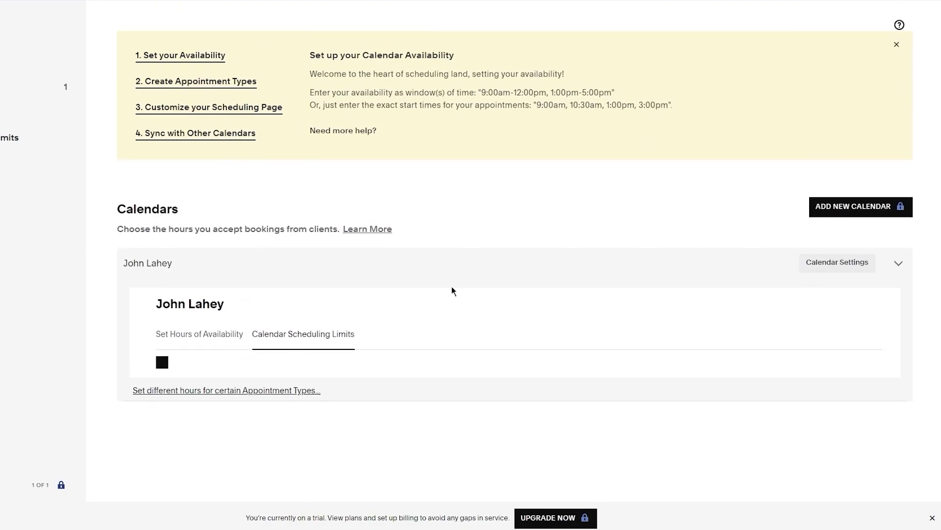
scroll(452, 287, down, 3)
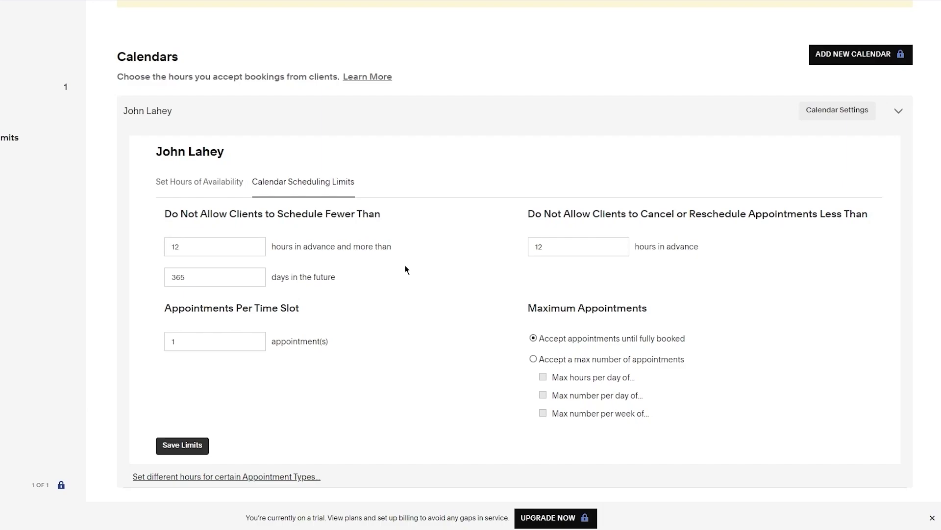
click(204, 341)
key(BackSpace)
text(9)
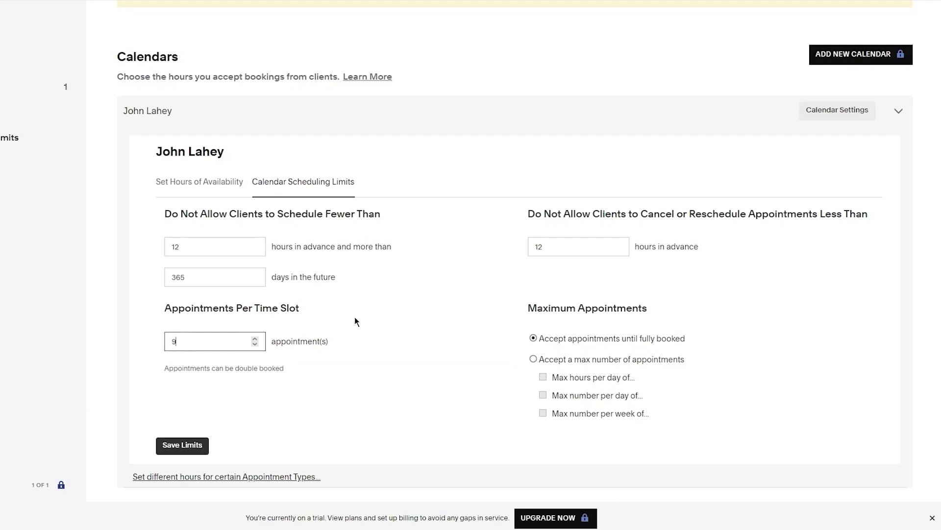
click(381, 378)
Save appointment-type hours via 'Set different hours for certain Appointment Types', then close the window.
click(198, 476)
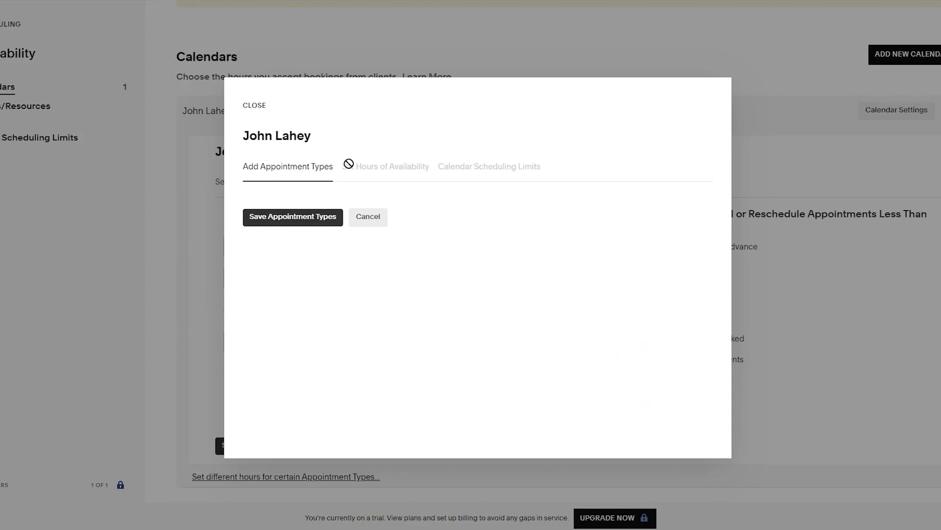
click(297, 210)
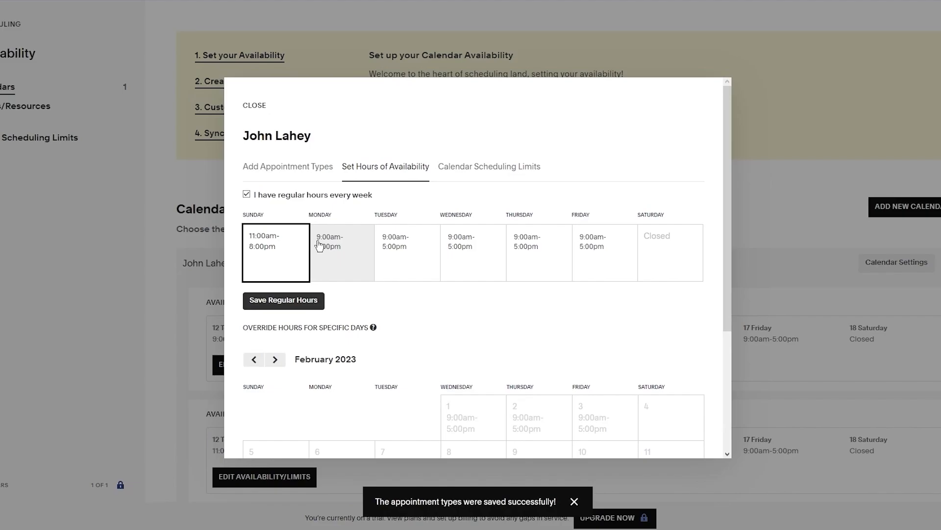
scroll(406, 216, down, 5)
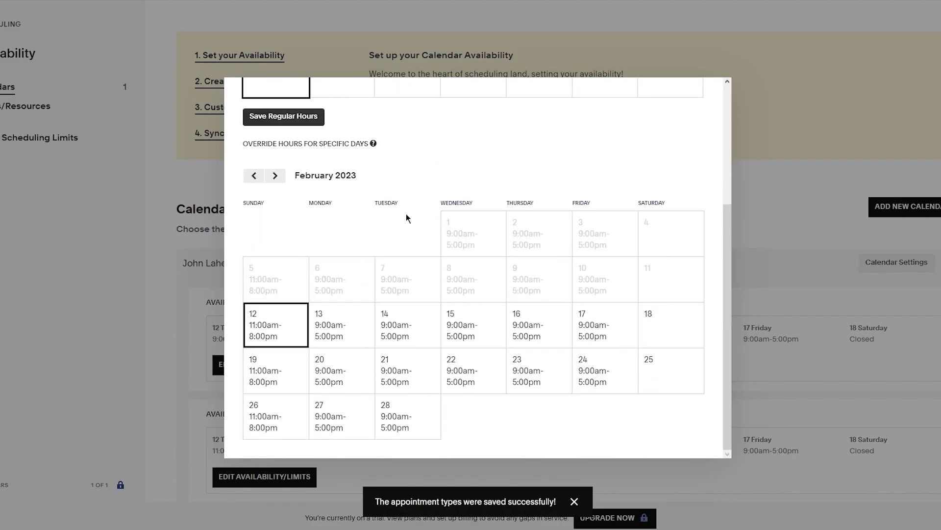
scroll(406, 217, up, 5)
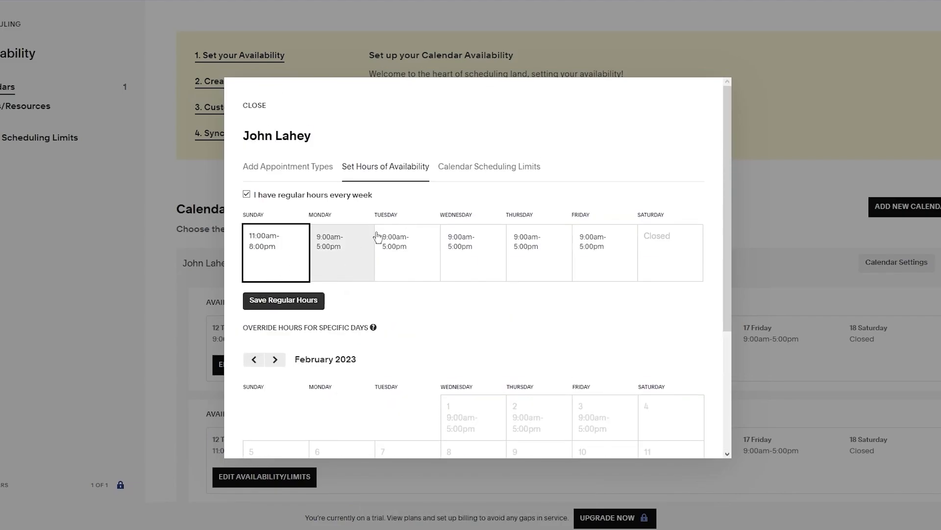
click(465, 169)
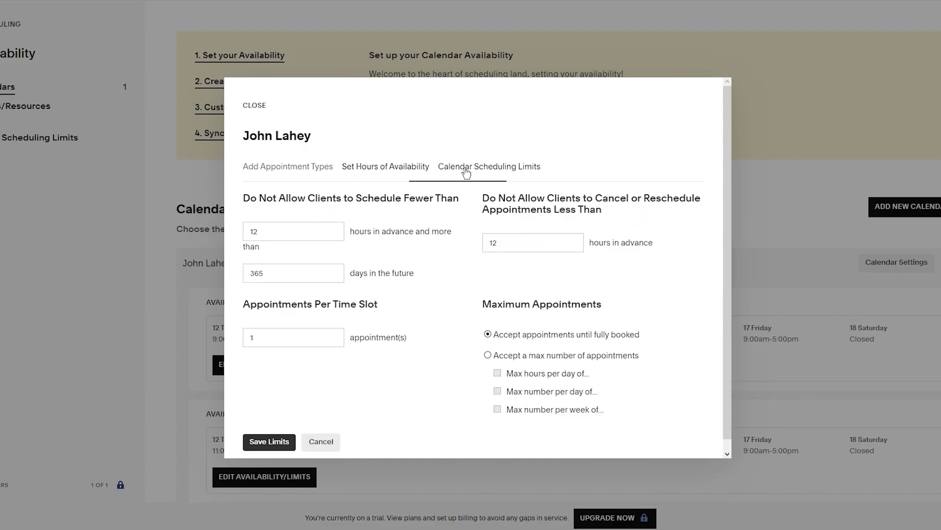
click(832, 87)
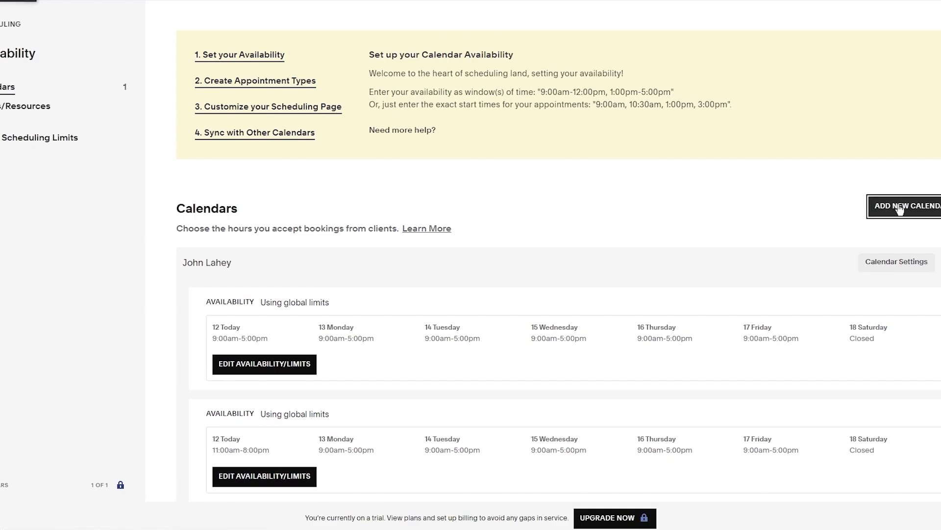
click(898, 208)
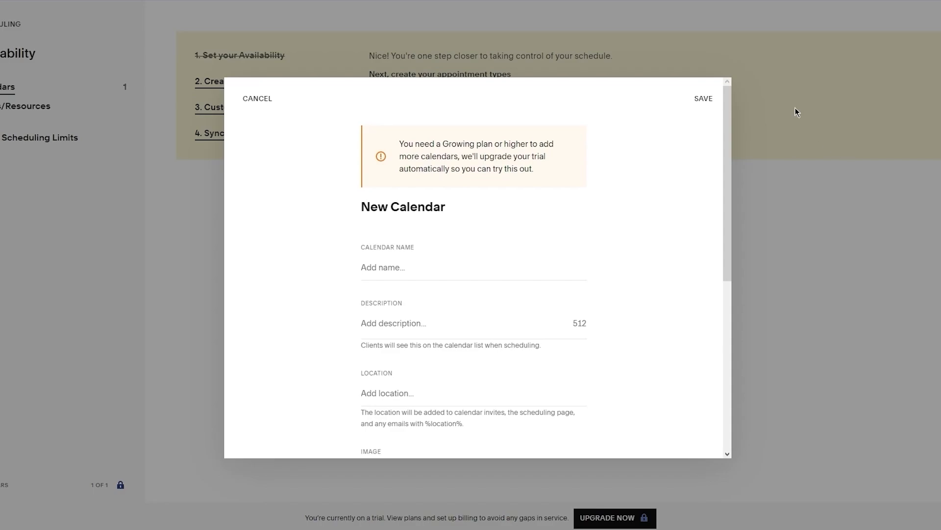
scroll(473, 237, down, 1)
click(417, 208)
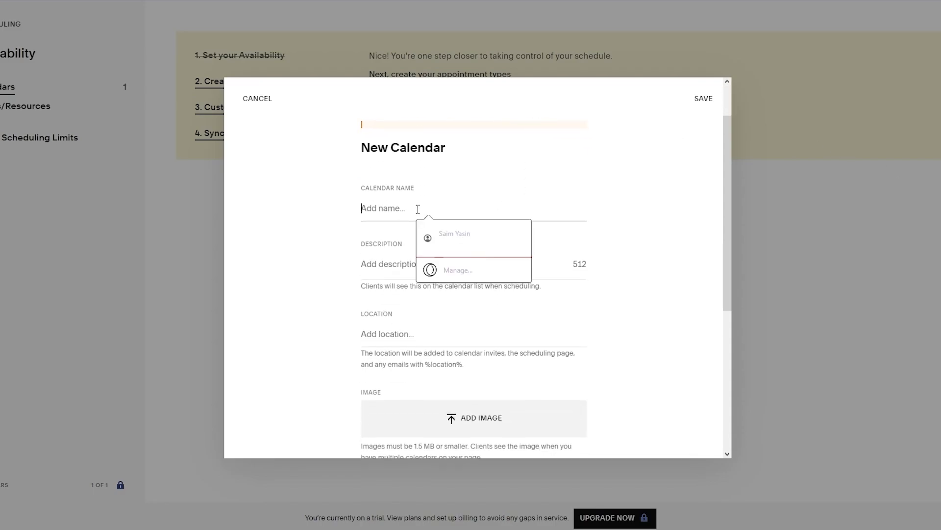
scroll(561, 233, down, 3)
click(619, 249)
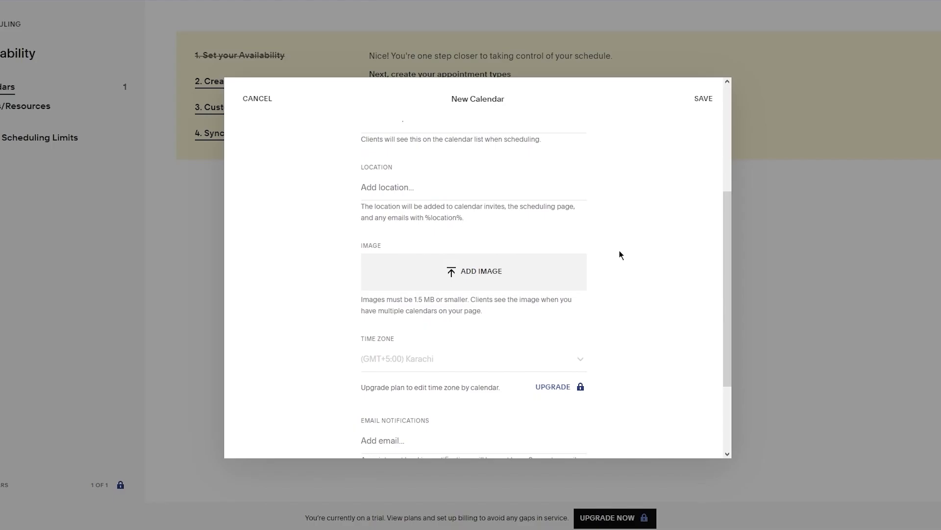
scroll(608, 253, up, 1)
scroll(423, 245, up, 2)
scroll(422, 245, down, 5)
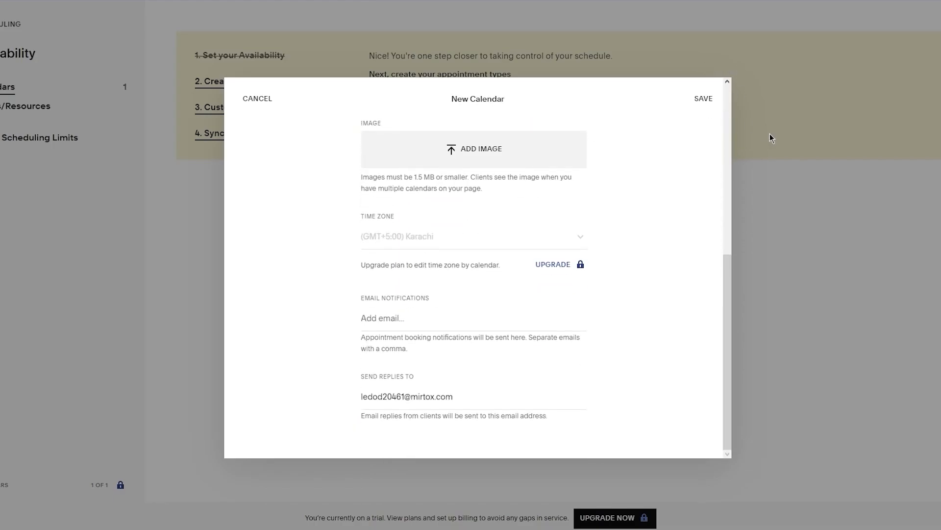
click(265, 99)
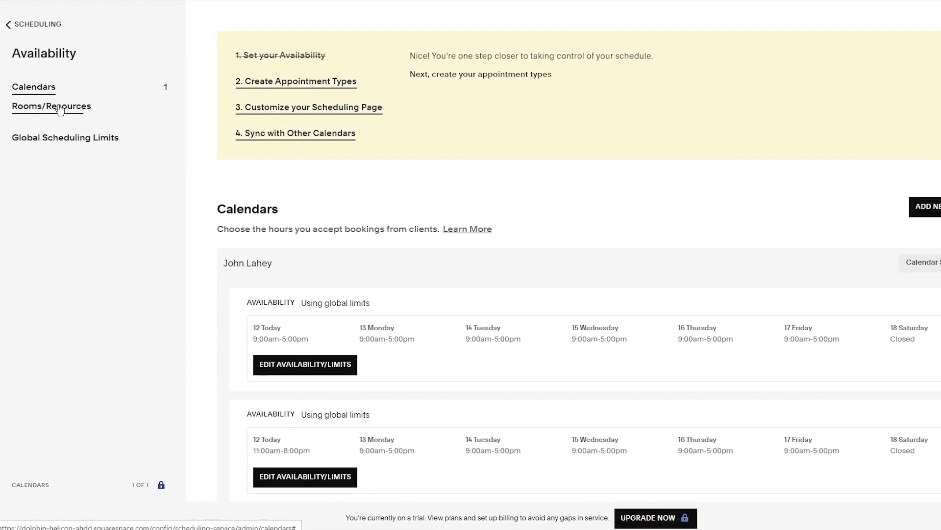
Go to Rooms/Resources, choosing DISCARD for the unsaved changes.
click(62, 111)
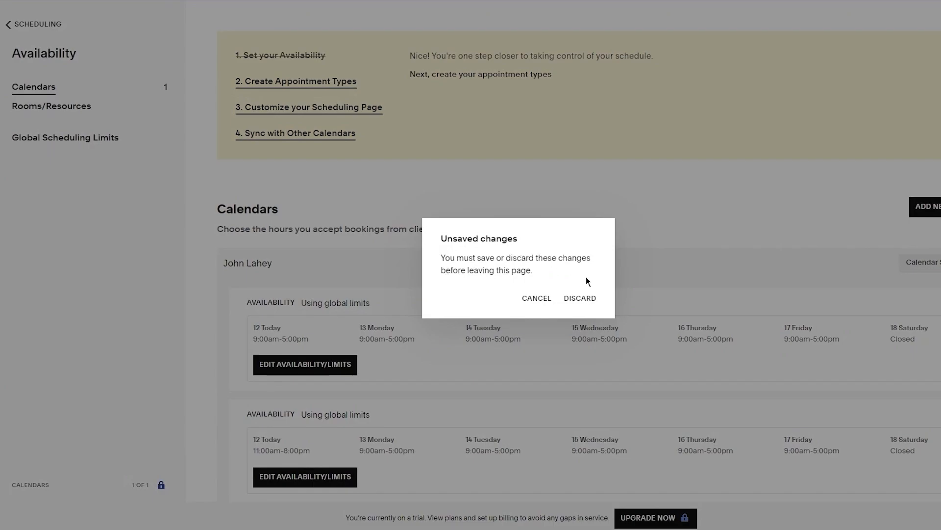
click(577, 297)
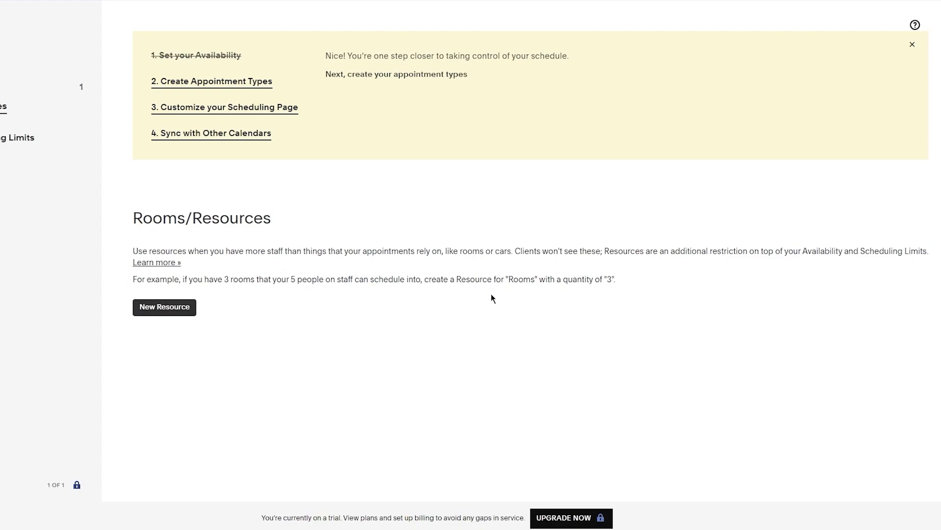
Create a new resource named Car with quantity 1.
click(163, 309)
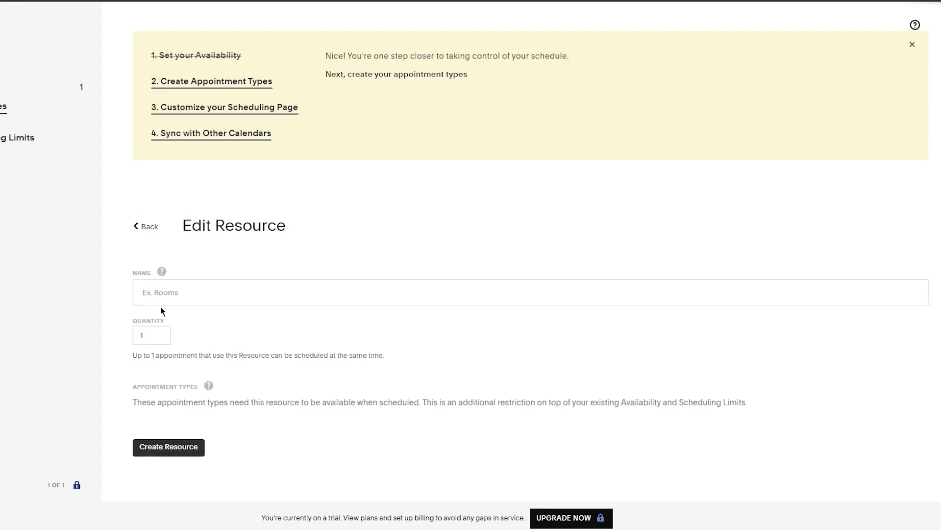
click(185, 293)
click(202, 384)
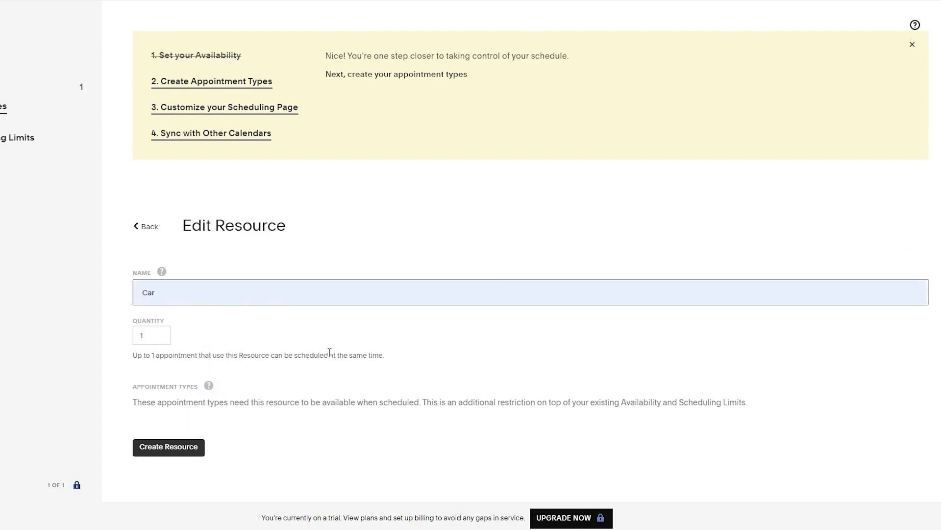
click(146, 329)
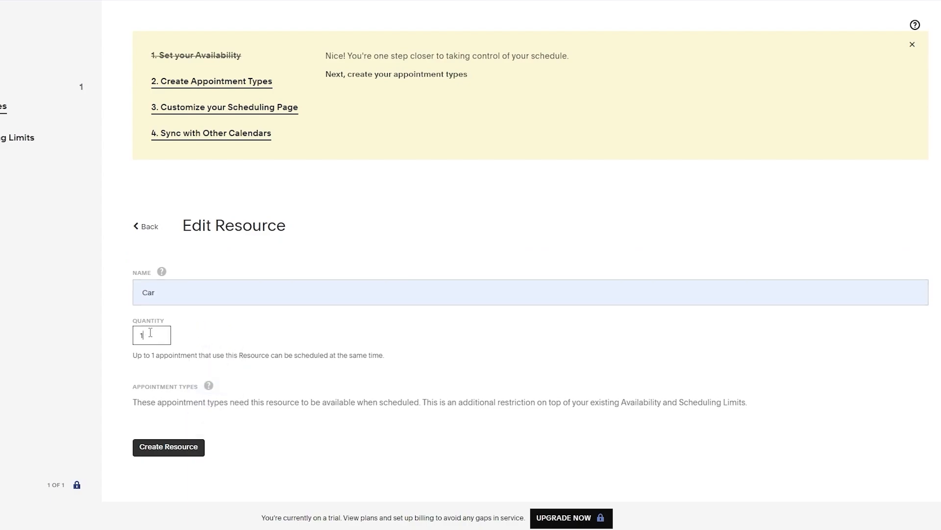
click(311, 301)
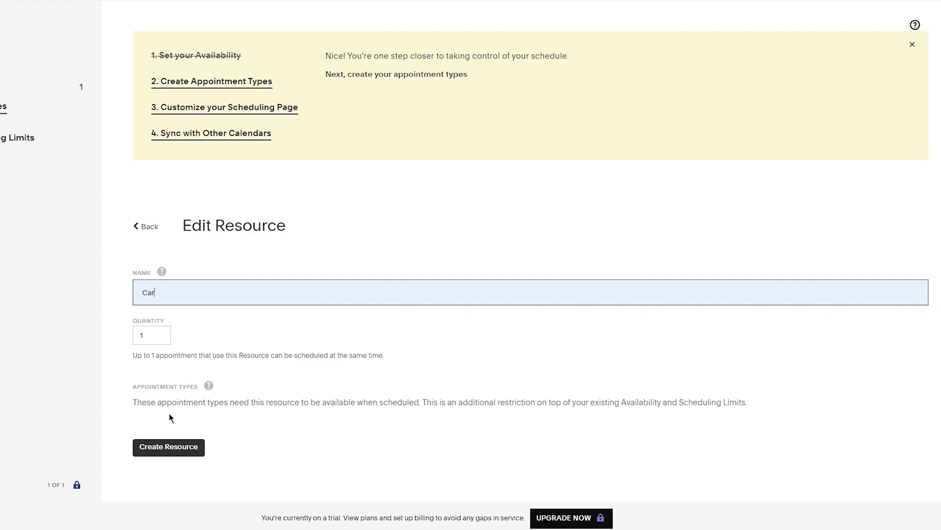
click(161, 448)
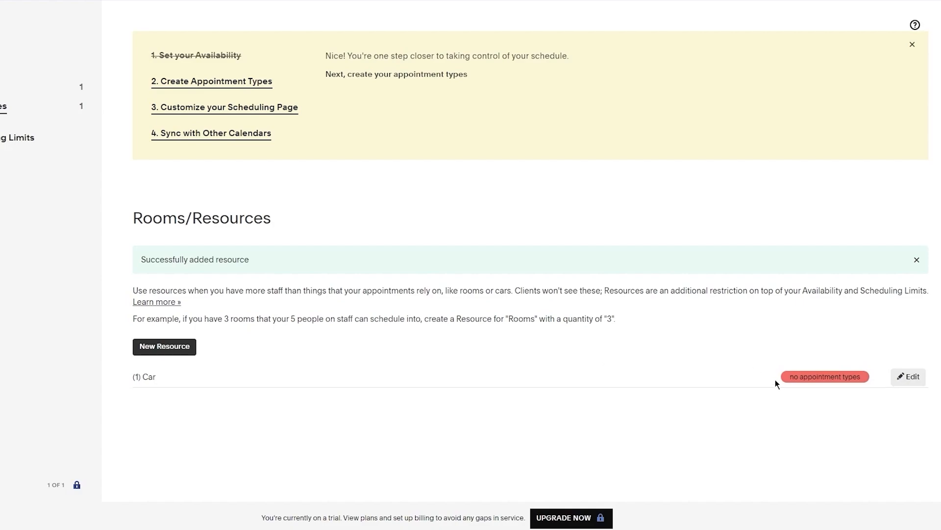
mouse_move(807, 378)
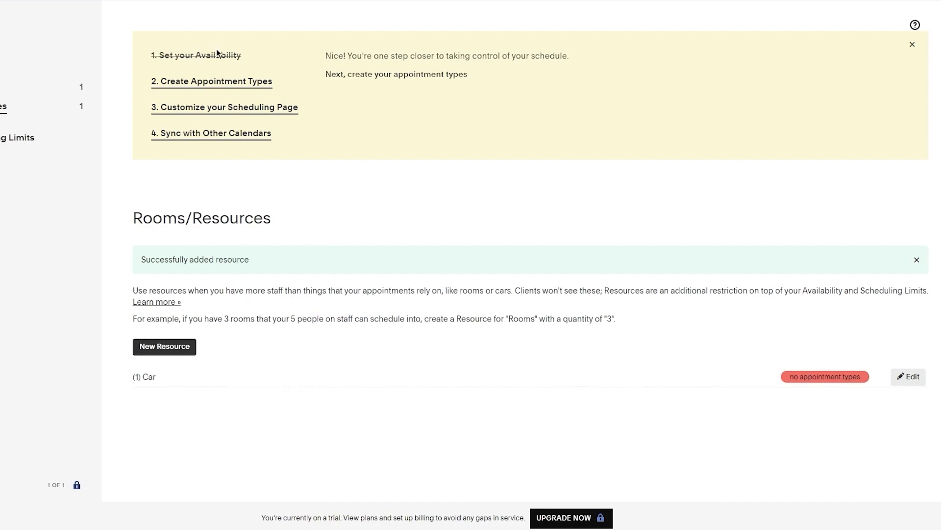
Open Global Scheduling Limits (12-hour notice, 365-day maximum) and close the trial reminder bar.
click(23, 134)
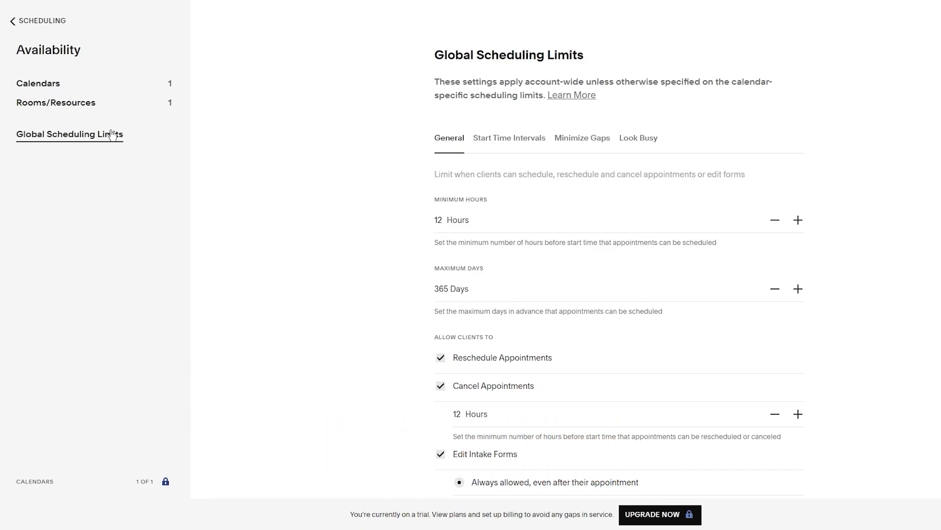
scroll(442, 422, down, 1)
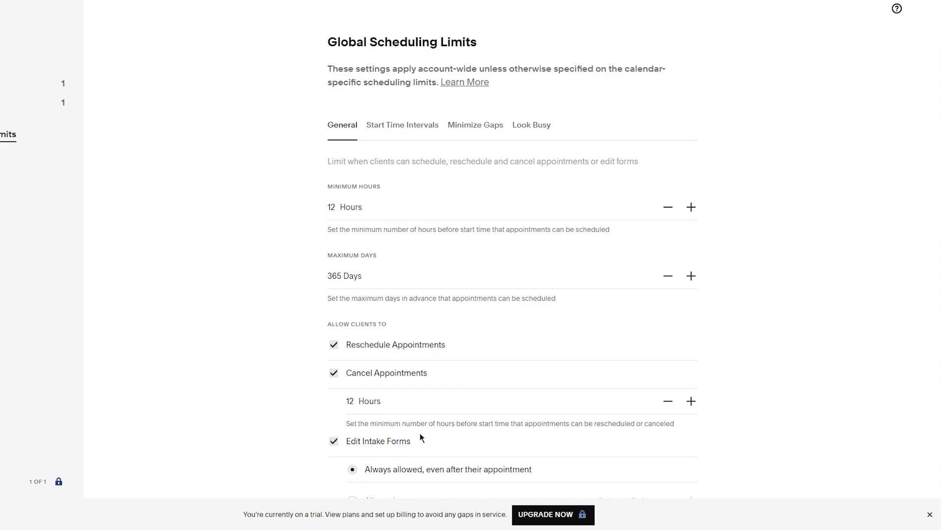
click(930, 514)
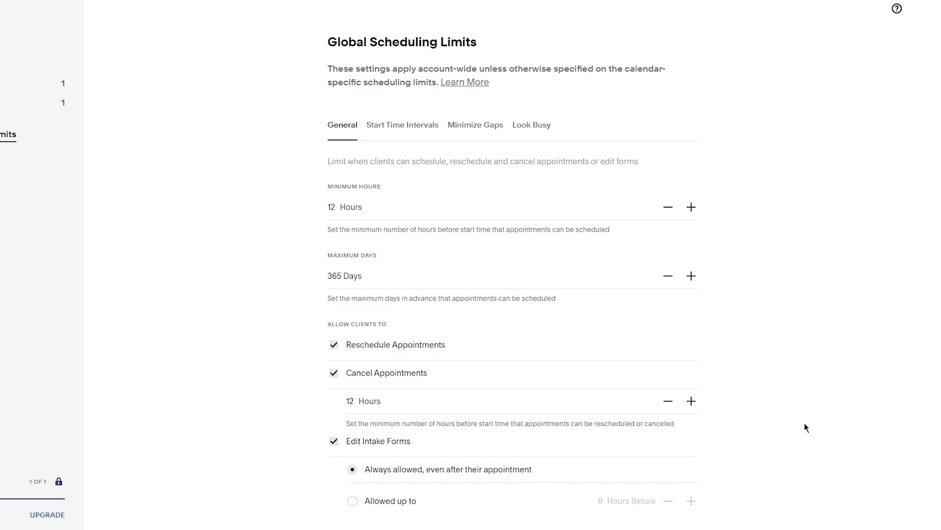
scroll(806, 428, up, 1)
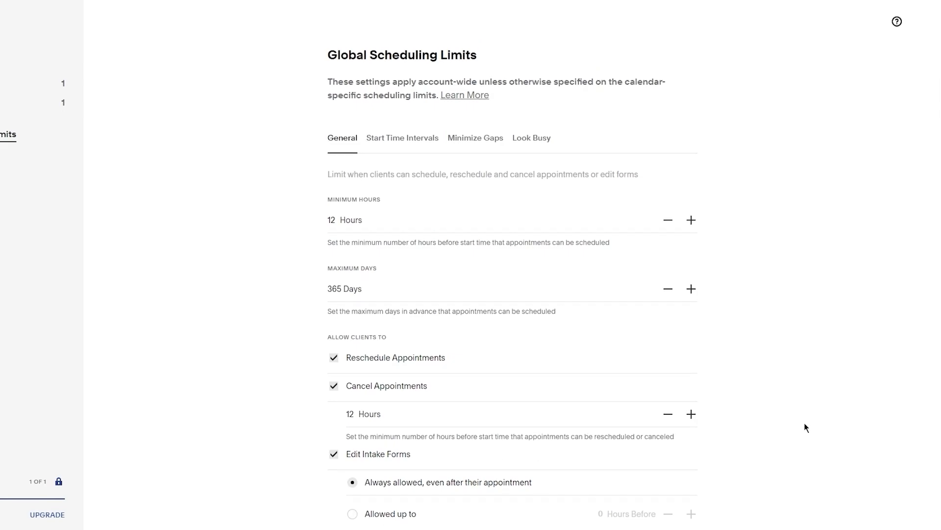
Look through the Start Time Intervals, Minimize Gaps and Look Busy options without changing anything.
click(418, 139)
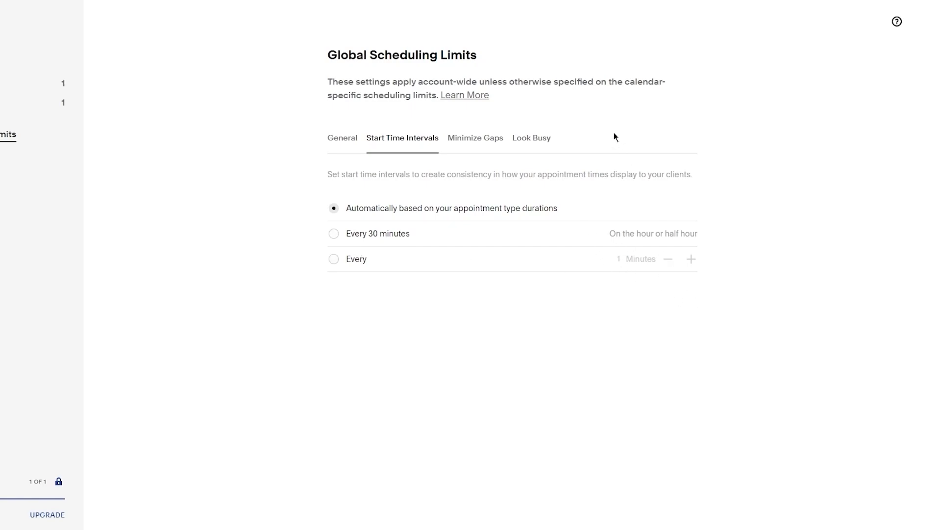
click(475, 139)
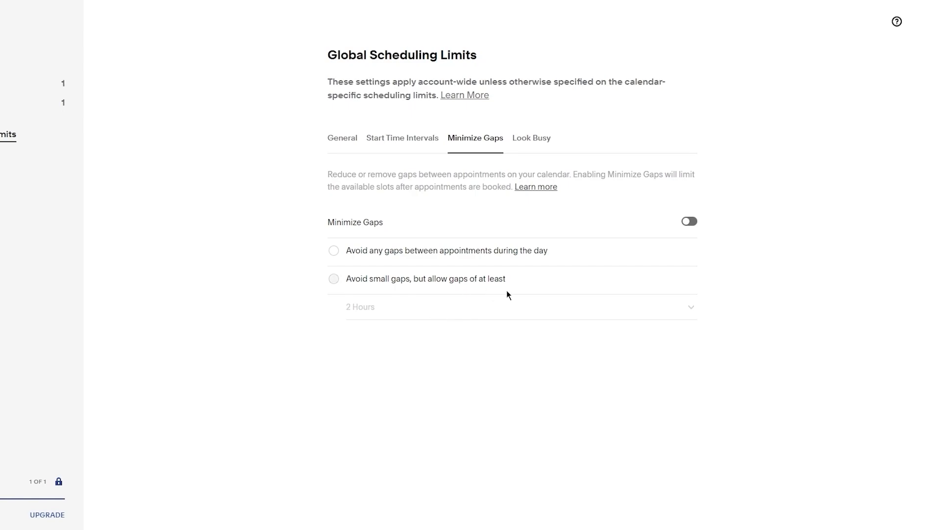
click(527, 141)
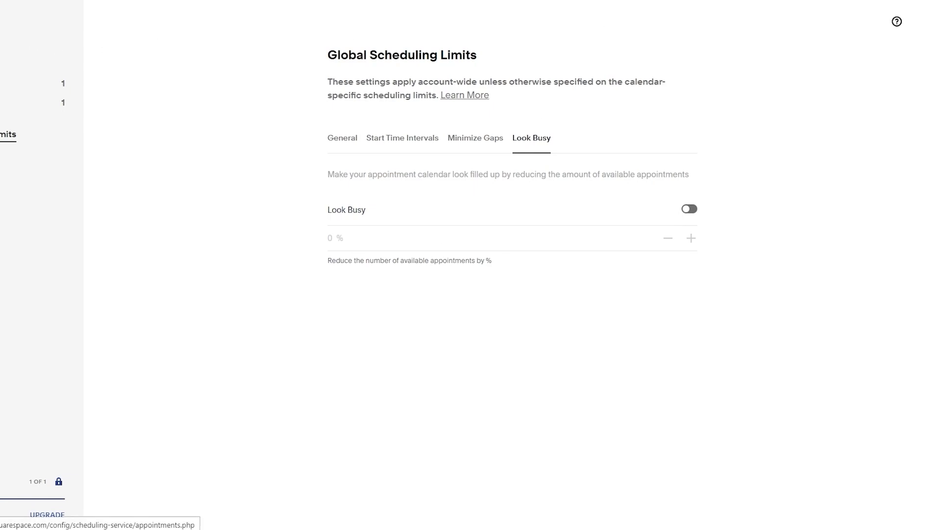
scroll(3, 40, down, 8)
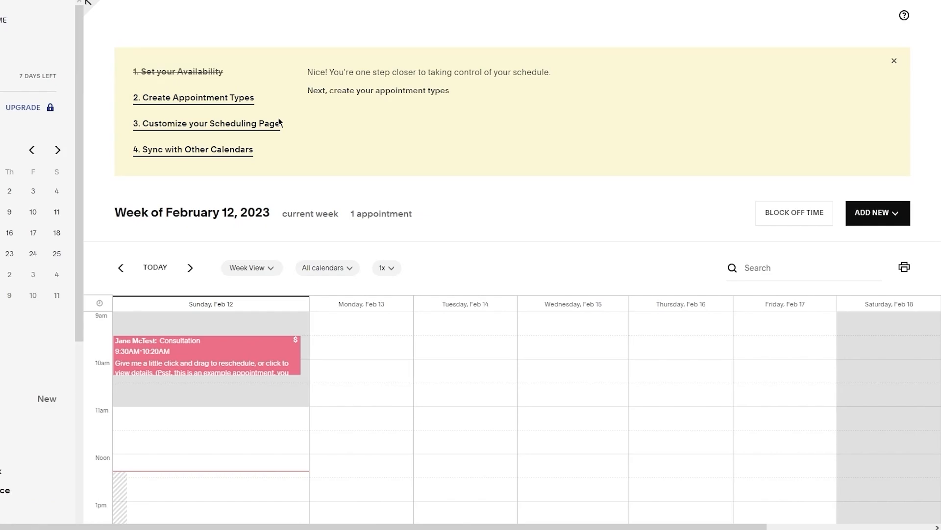
Go to the Appointment Types page, which lists no appointment types yet.
click(224, 103)
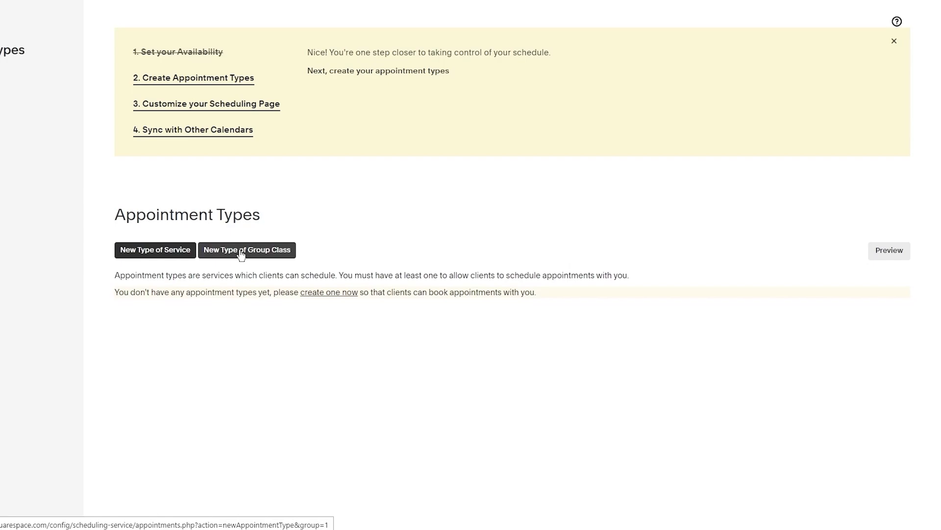
Create a new service named 'Hair cutting' and type its description.
click(146, 251)
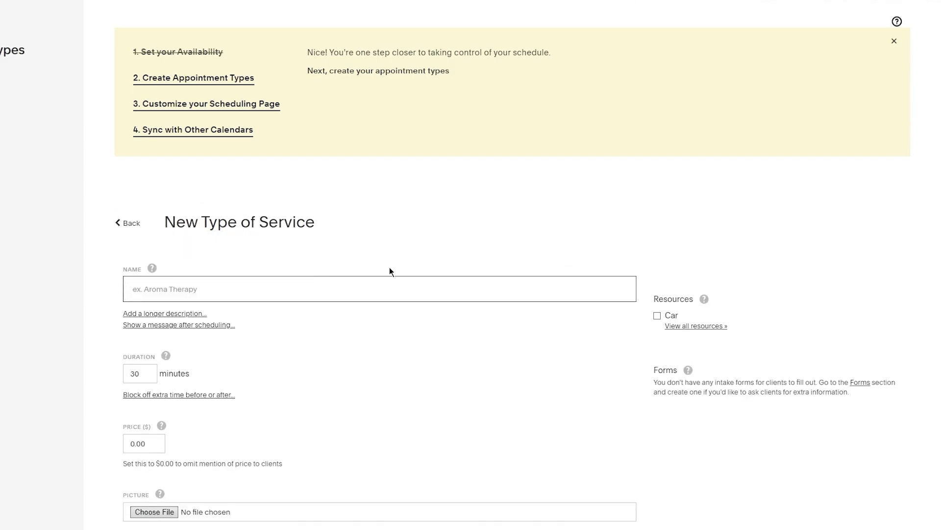
scroll(386, 235, down, 1)
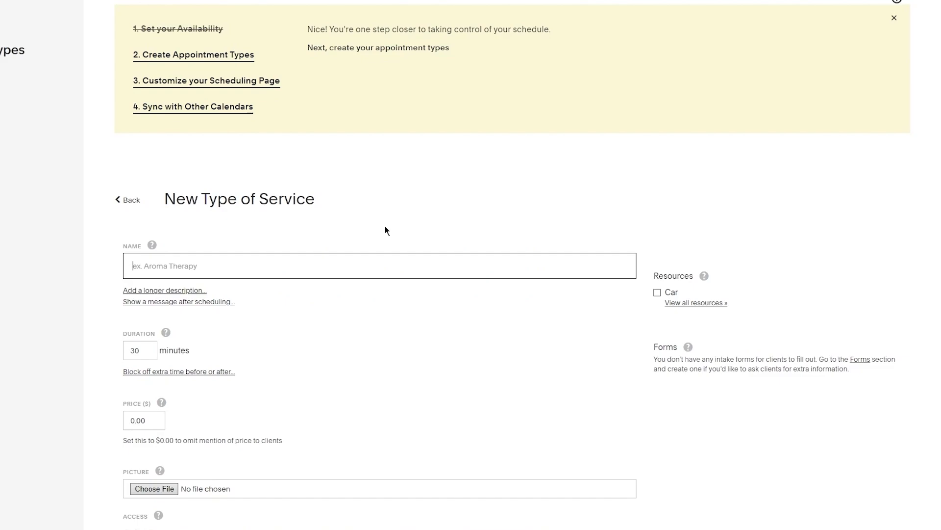
text(Hair cutting)
click(169, 289)
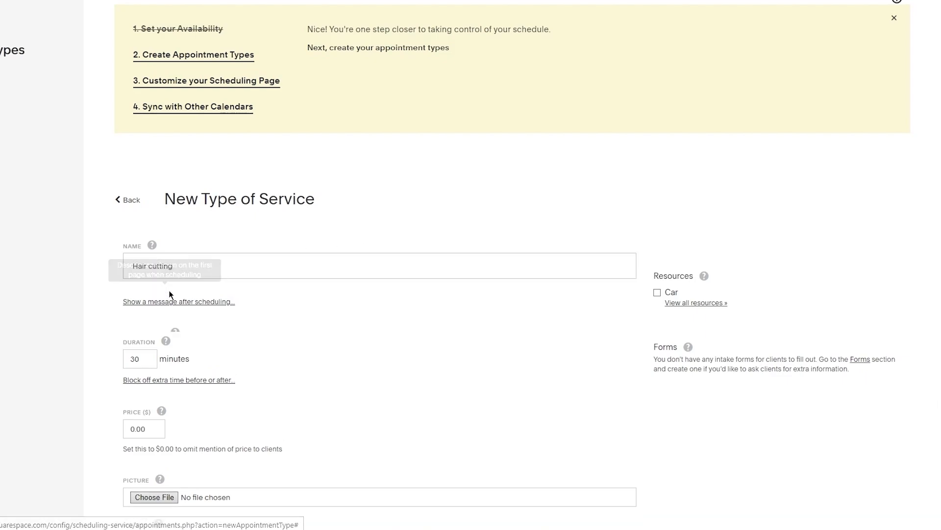
text(In this ser)
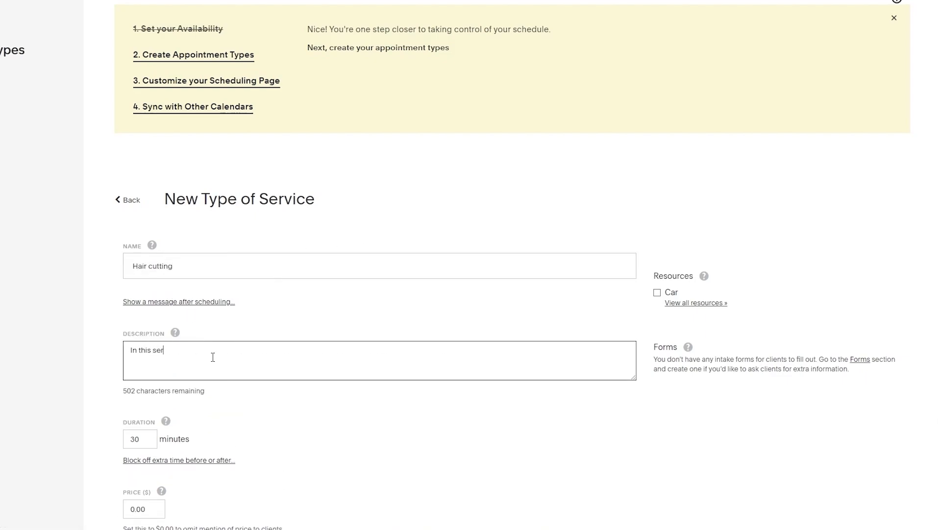
text(vice i provied one the best )
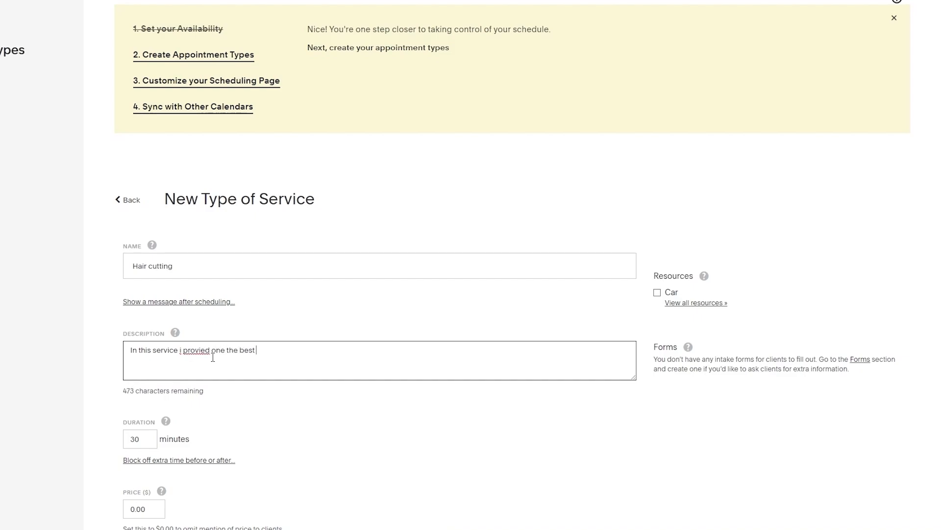
text(hair cuts y)
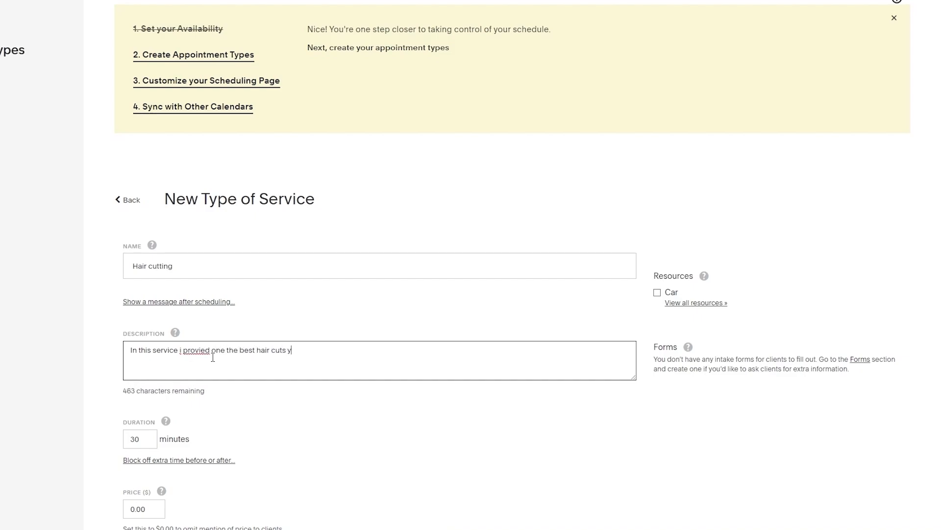
text(ou hav eevr got)
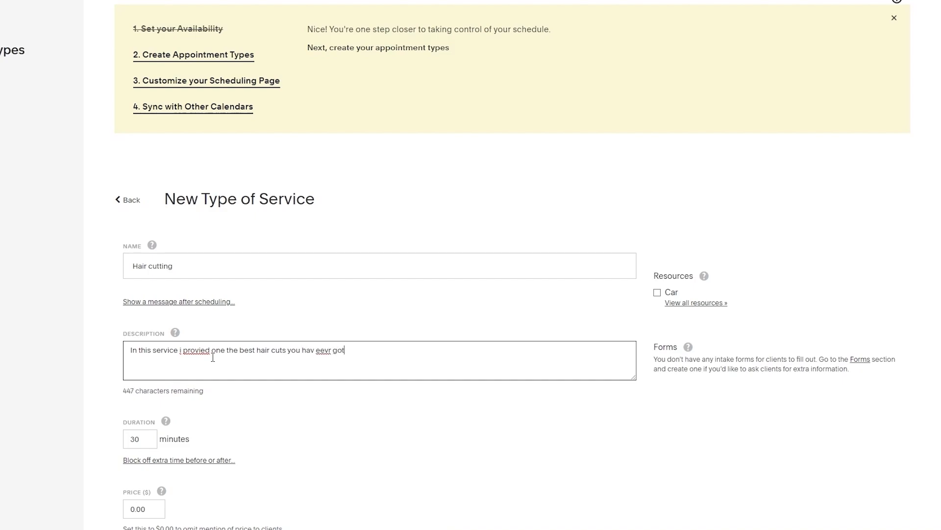
text(ten,  wil fufil any ne)
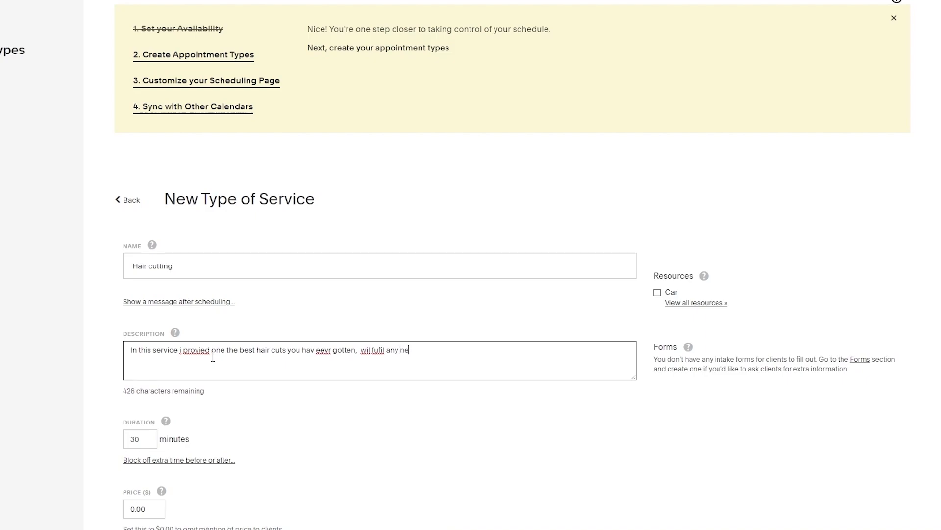
text(ed of yours )
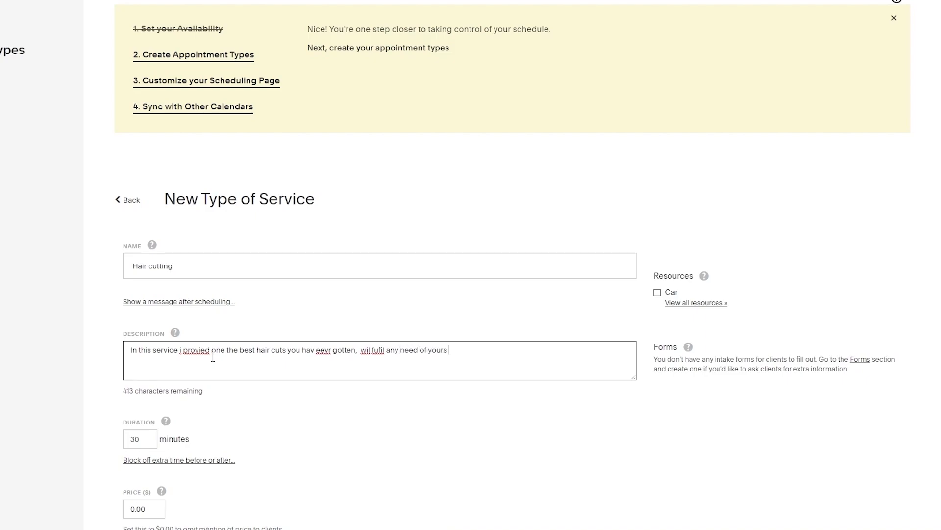
text(by cutting every inch of )
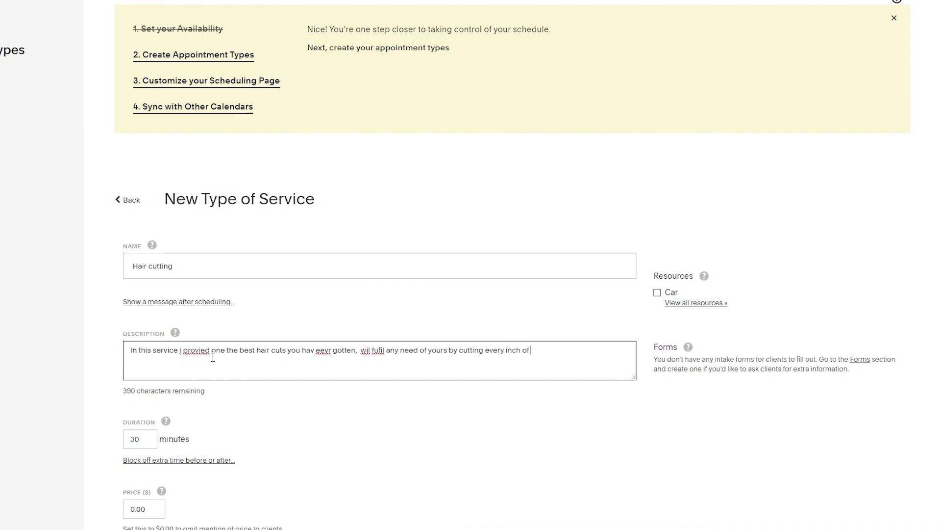
text(your hair pe)
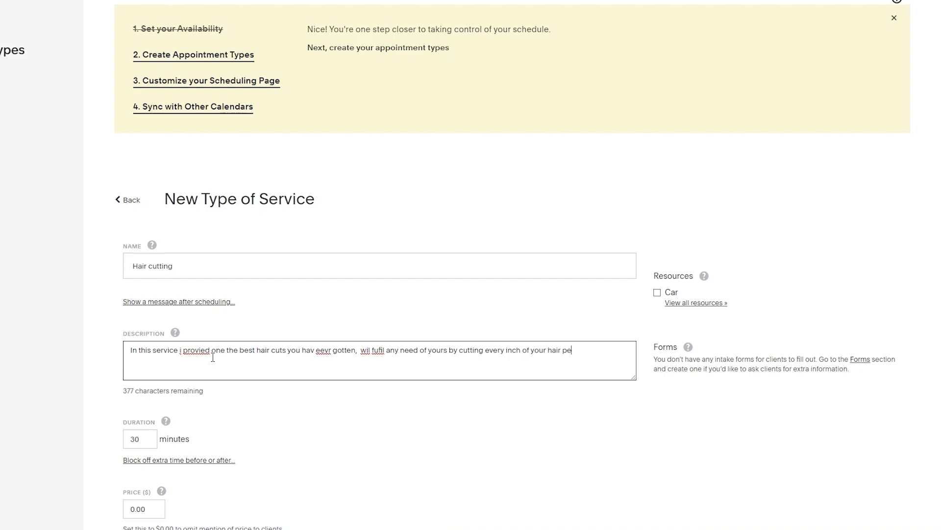
text(rfectly whi)
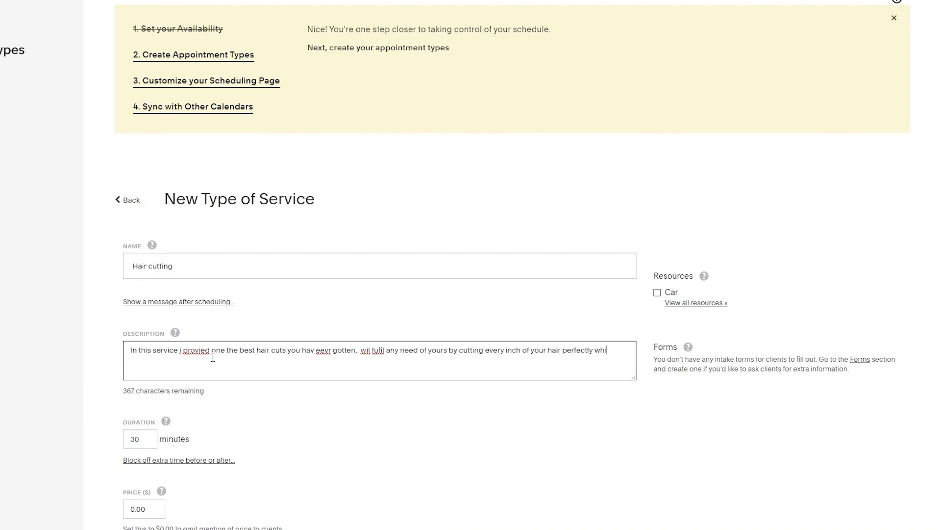
text(le keeping the ovllume and)
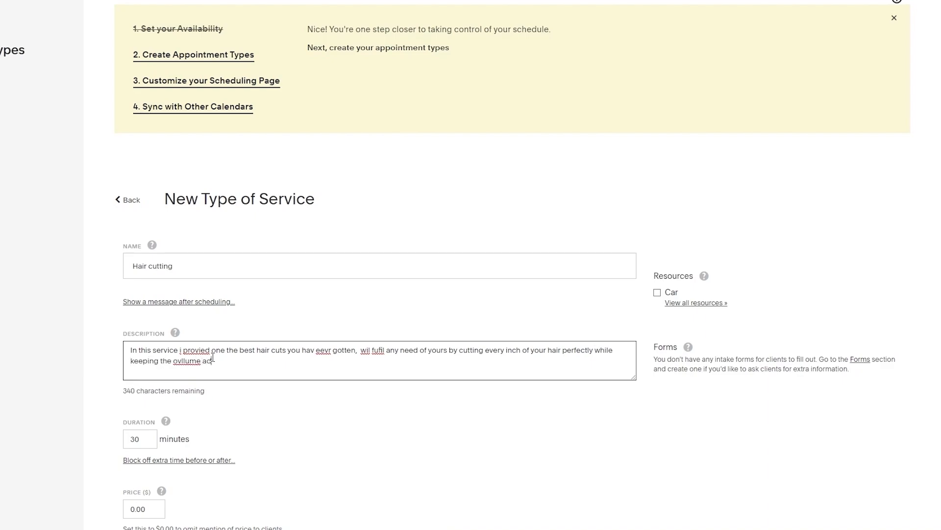
text( shine of all your hair fo)
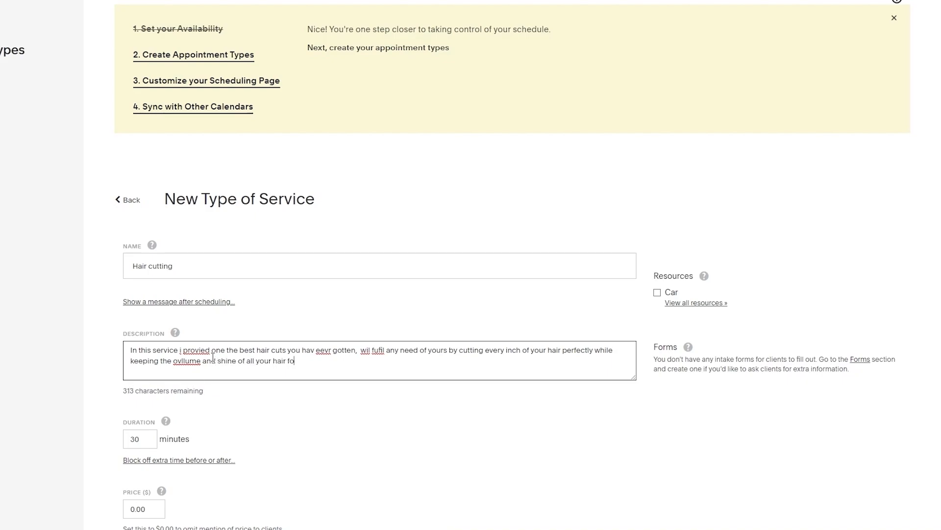
text(llicles.)
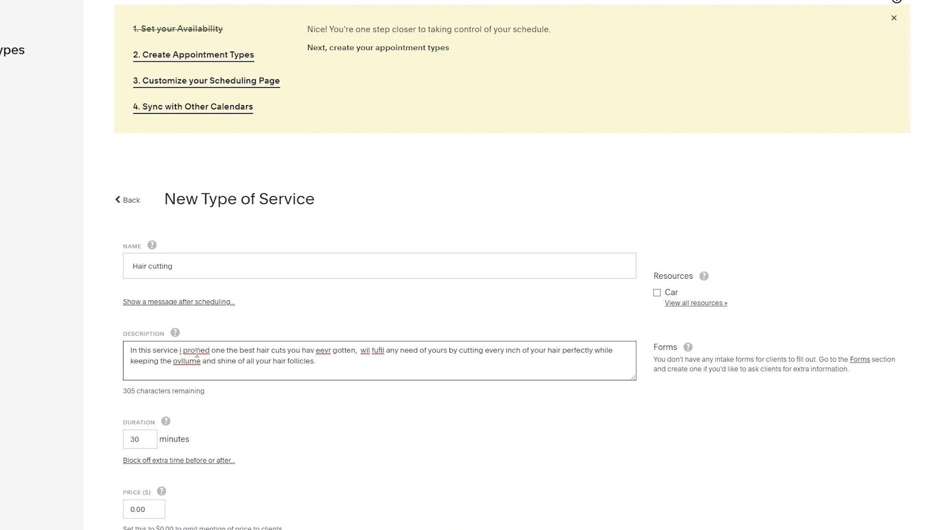
Correct the misspellings to provide, ever, will, fulfill and volume.
right_click(196, 351)
click(279, 196)
right_click(324, 352)
click(351, 169)
right_click(366, 351)
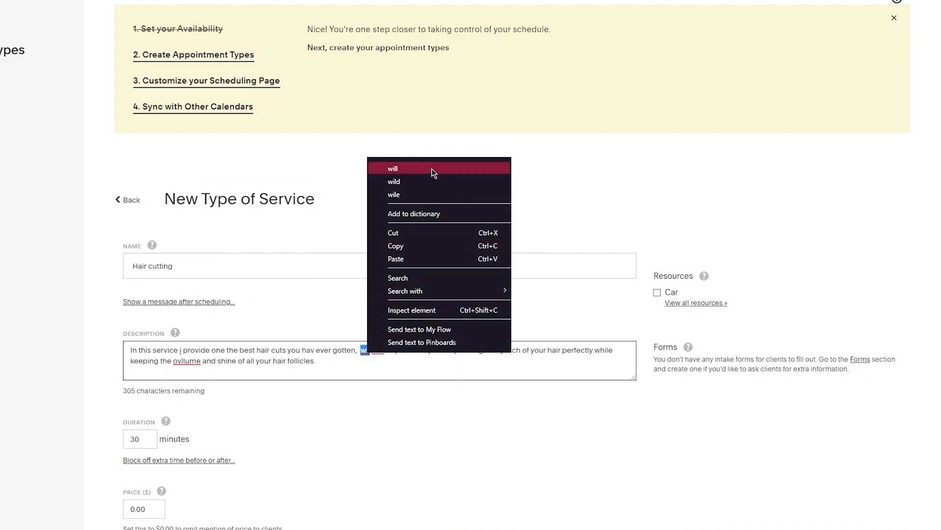
click(432, 169)
right_click(383, 349)
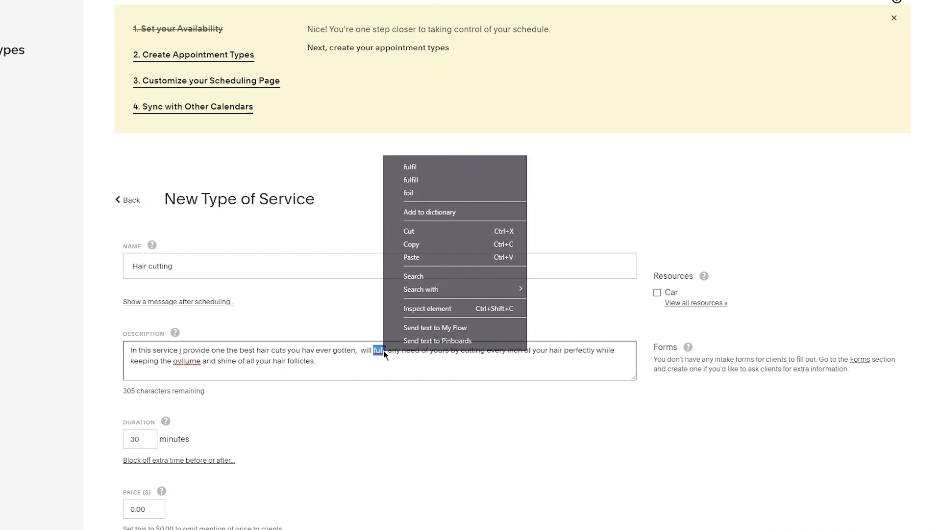
click(438, 164)
right_click(182, 361)
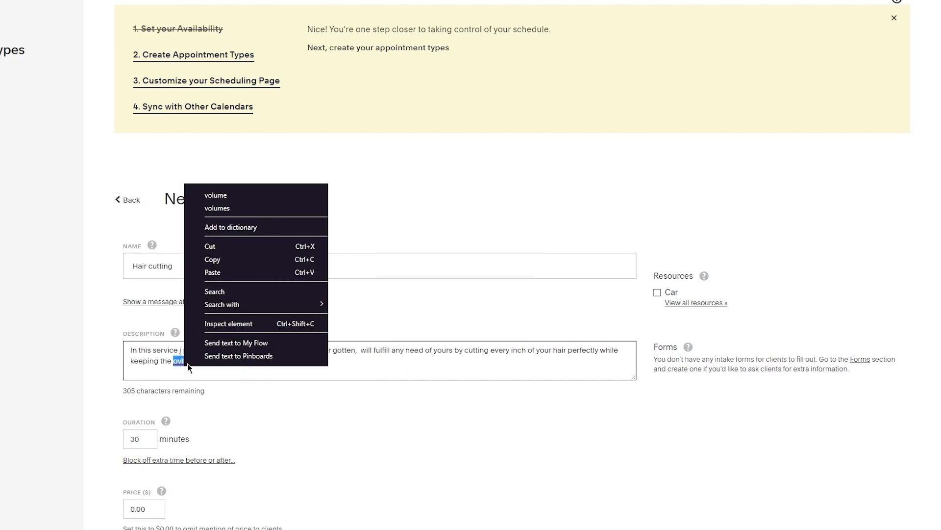
click(249, 209)
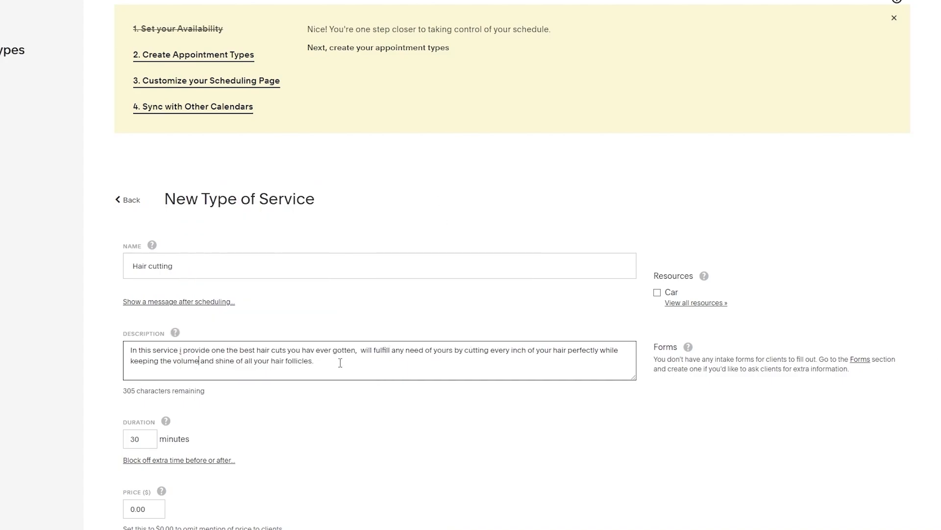
key(Tab)
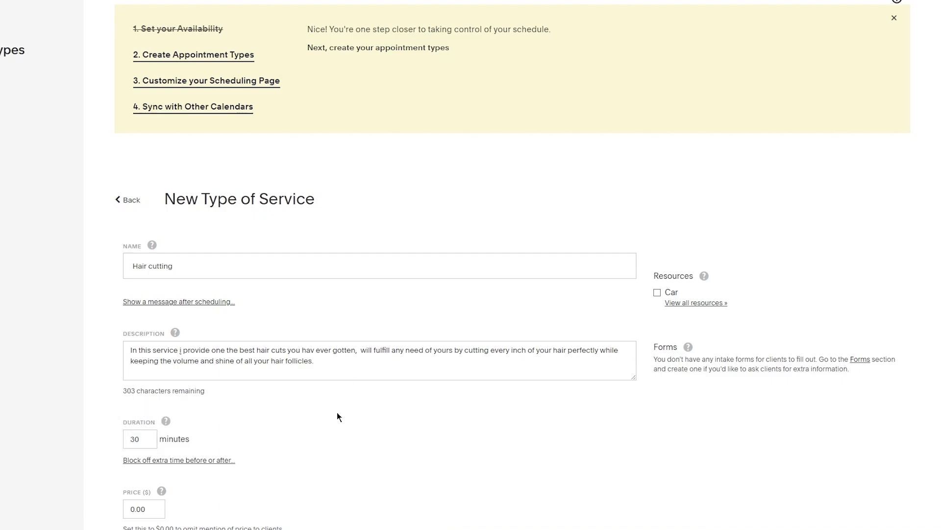
Write a confirmation message asking clients to arrive on time and decide their haircut, with thanks.
click(199, 301)
scroll(319, 319, down, 2)
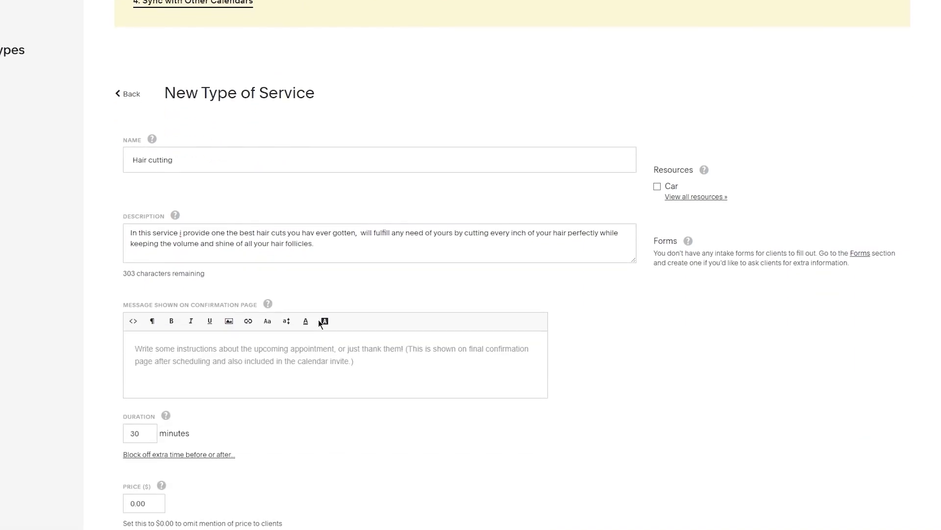
click(200, 362)
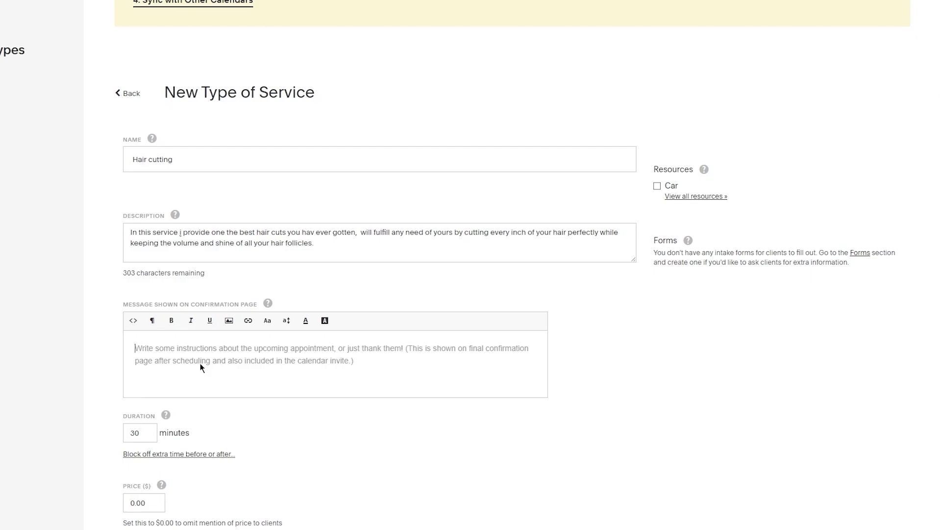
click(200, 364)
text(Please do mak)
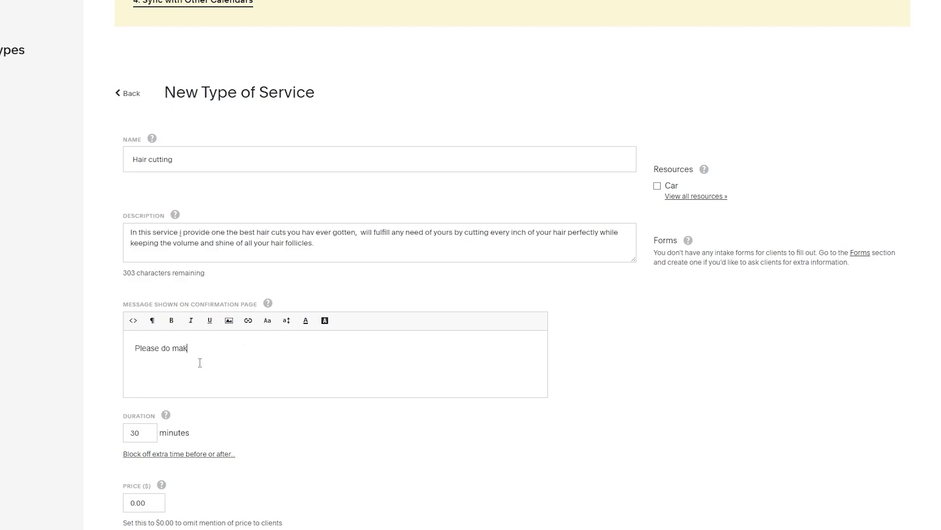
text(e sure to make the )
text(appointment o)
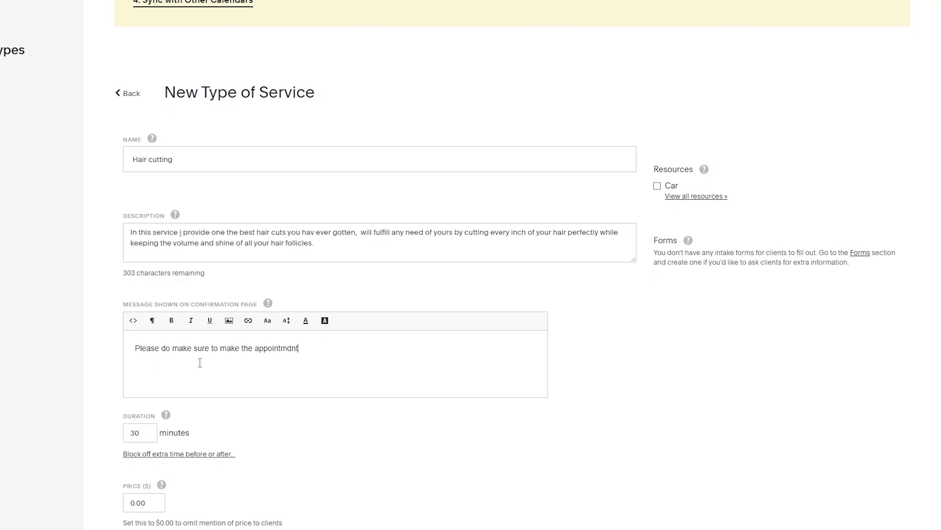
text(n itme and make sure ot make up your mi)
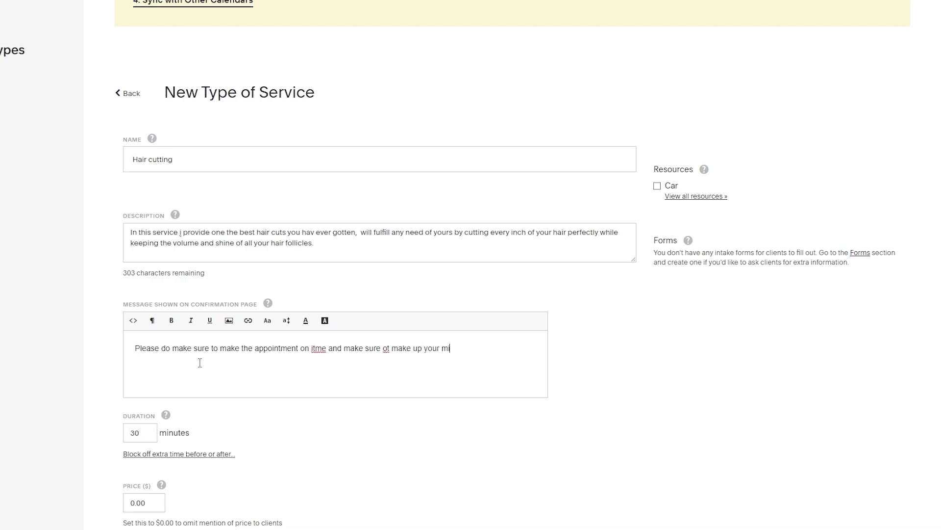
text(nd on wahtever harcut you want t)
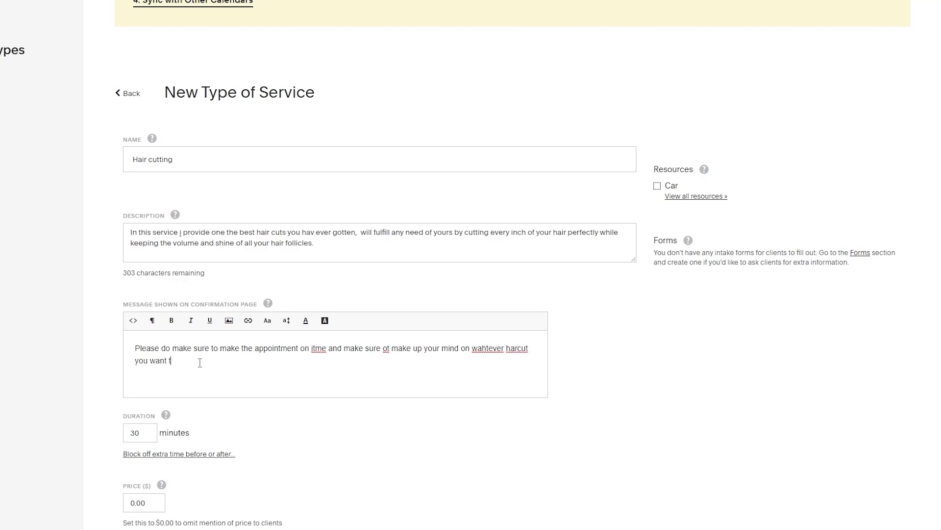
key(BackSpace)
text(so there is not time wasted in your hai)
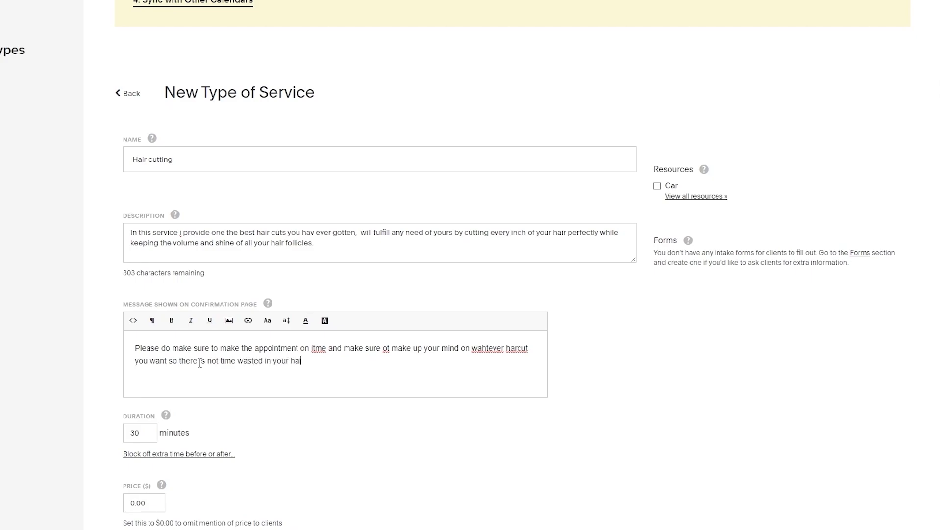
text(rcut and as always THANK YO)
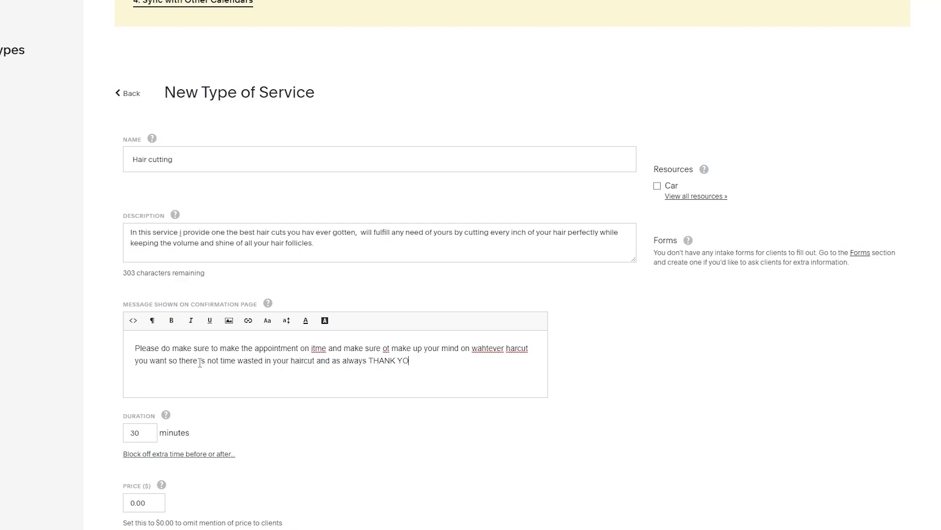
text(U for choosing Johm's Hair )
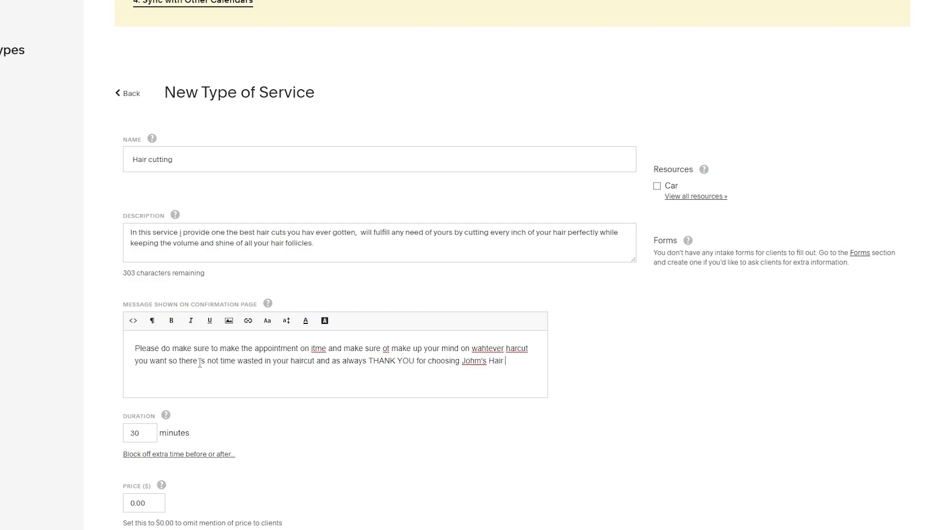
text(Salon as your )
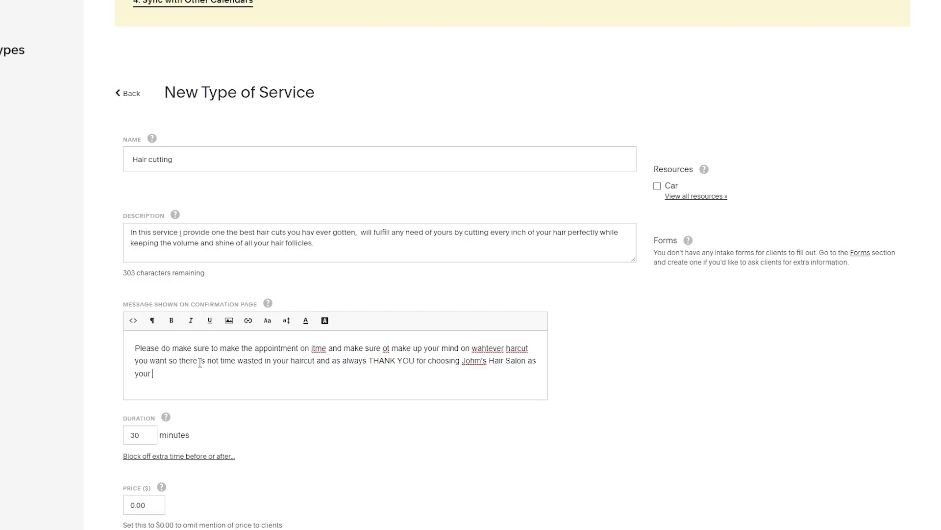
text(stylist)
Fix the misspelled salon name and correct wahtever, harcut and itme to whatever, haircut and time.
right_click(470, 361)
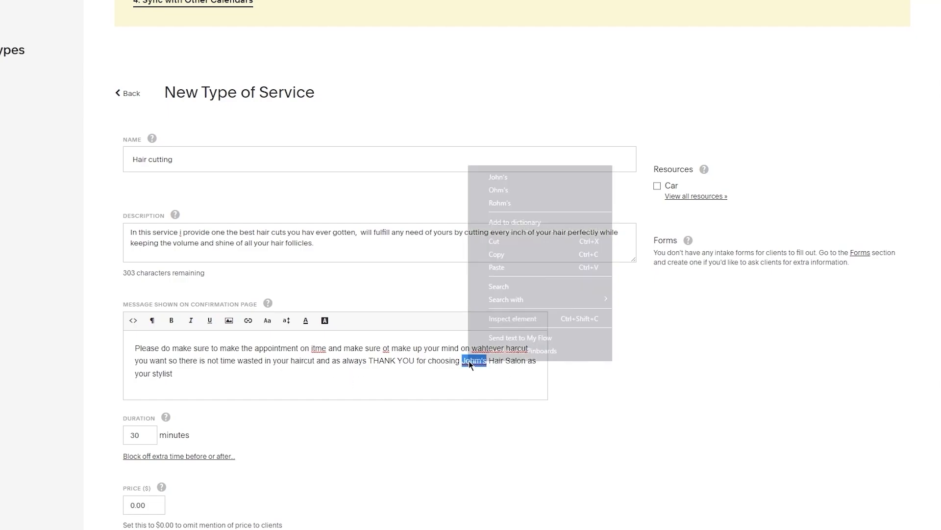
click(519, 175)
right_click(493, 346)
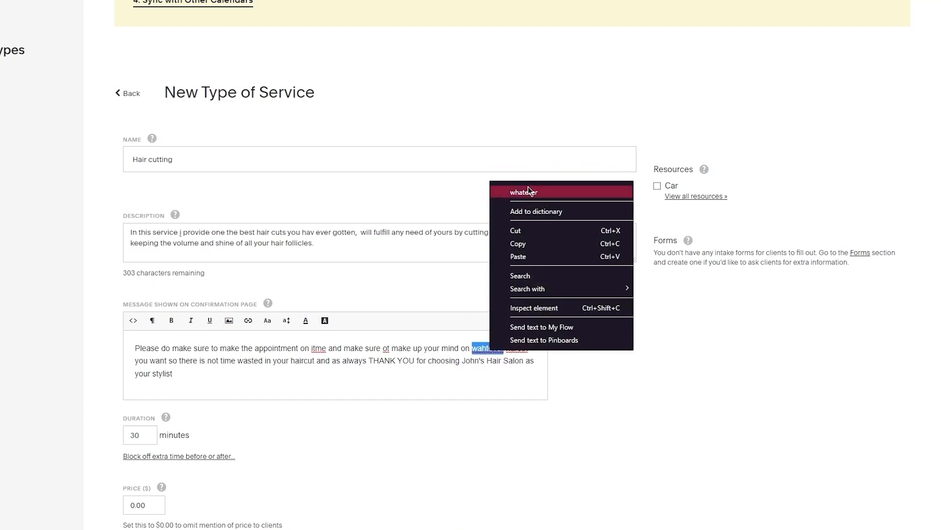
click(530, 189)
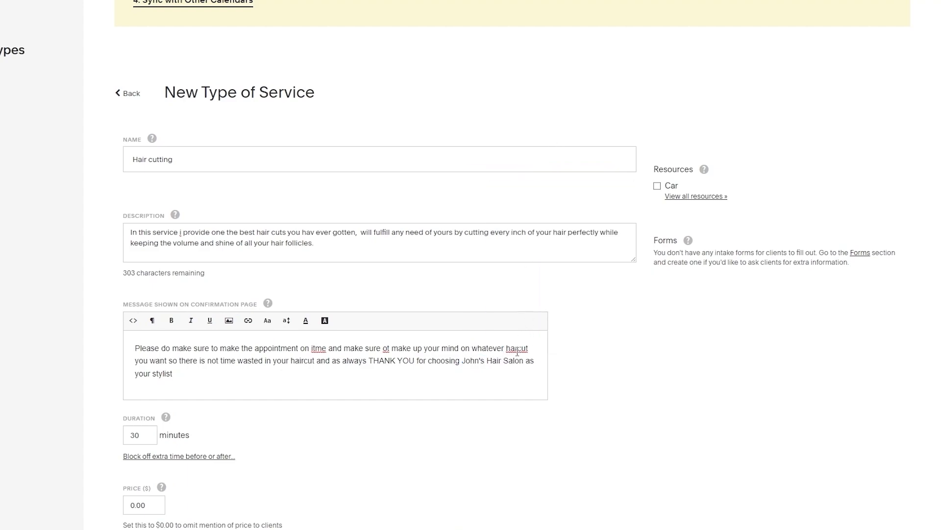
right_click(518, 348)
click(560, 168)
right_click(321, 346)
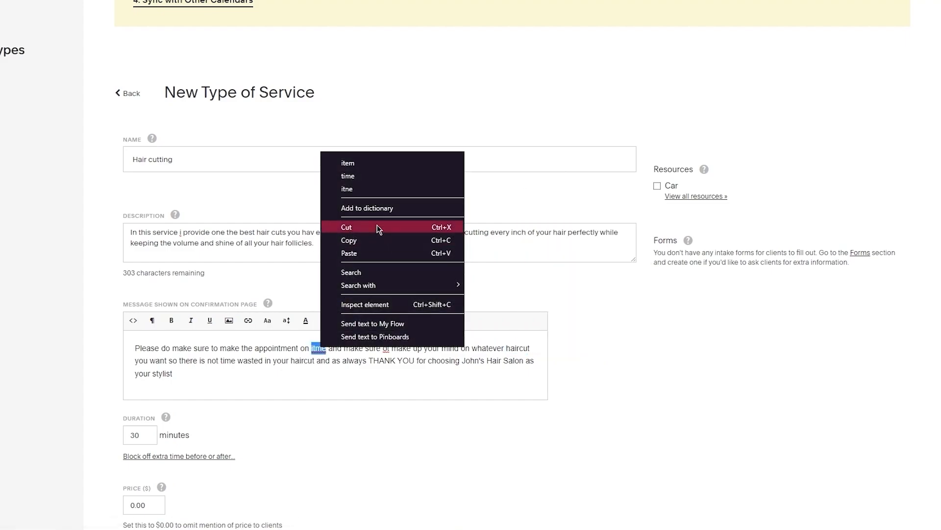
click(357, 177)
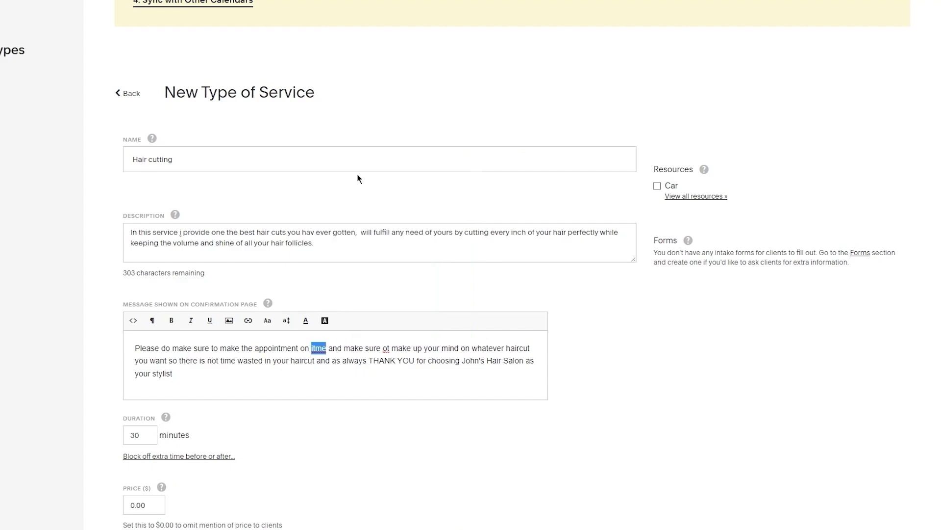
click(388, 391)
scroll(484, 269, down, 5)
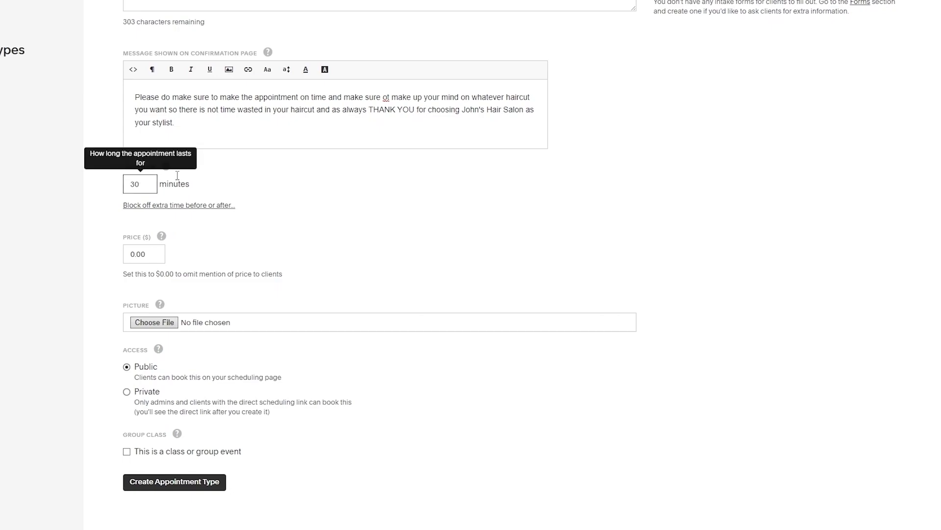
Block off 10 minutes before and 10 minutes after each appointment.
click(192, 207)
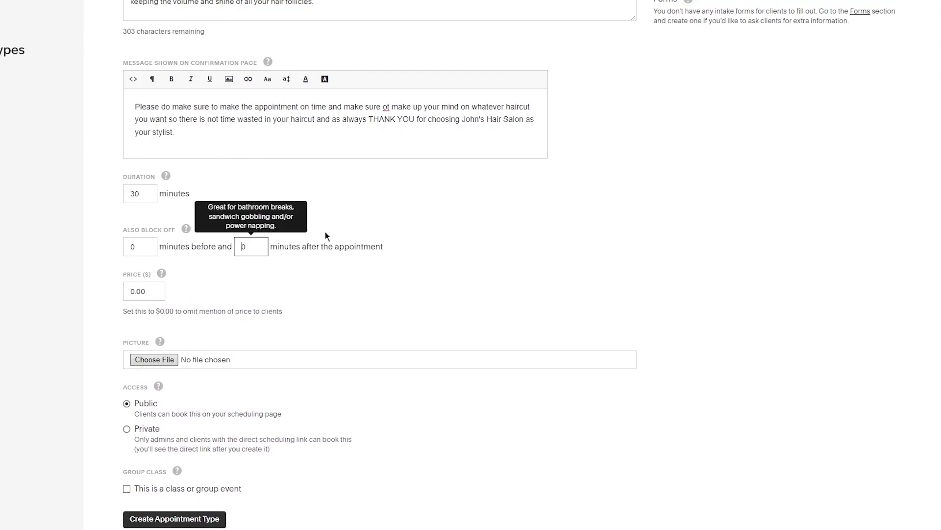
click(155, 252)
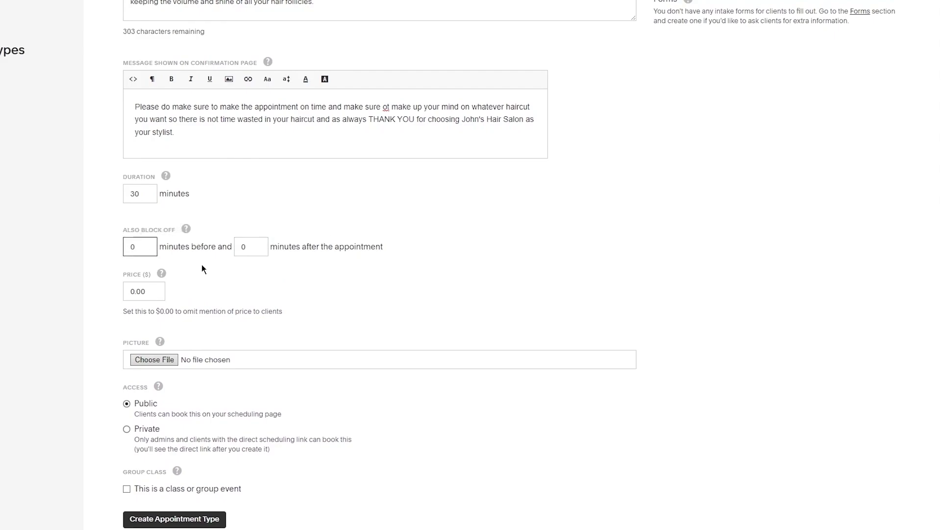
text(10)
key(BackSpace)
key(BackSpace)
key(BackSpace)
text(10)
click(253, 247)
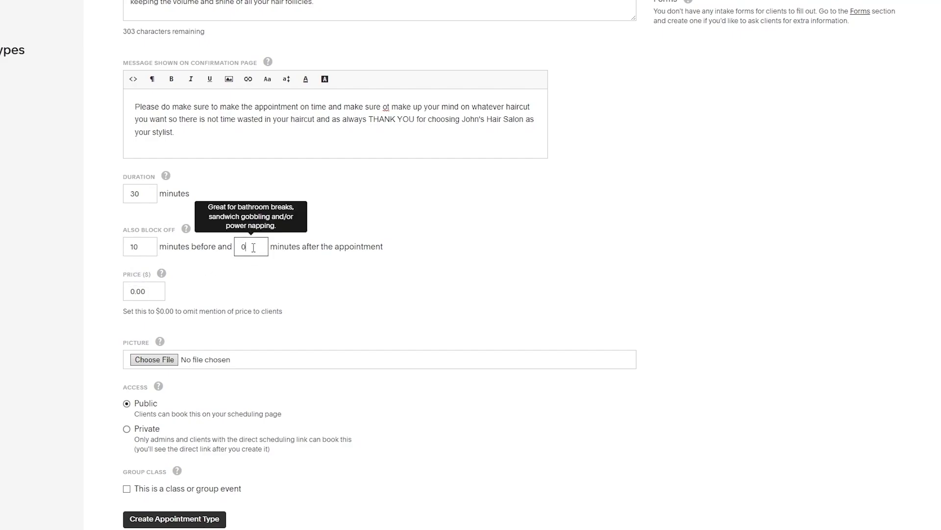
key(BackSpace)
text(10)
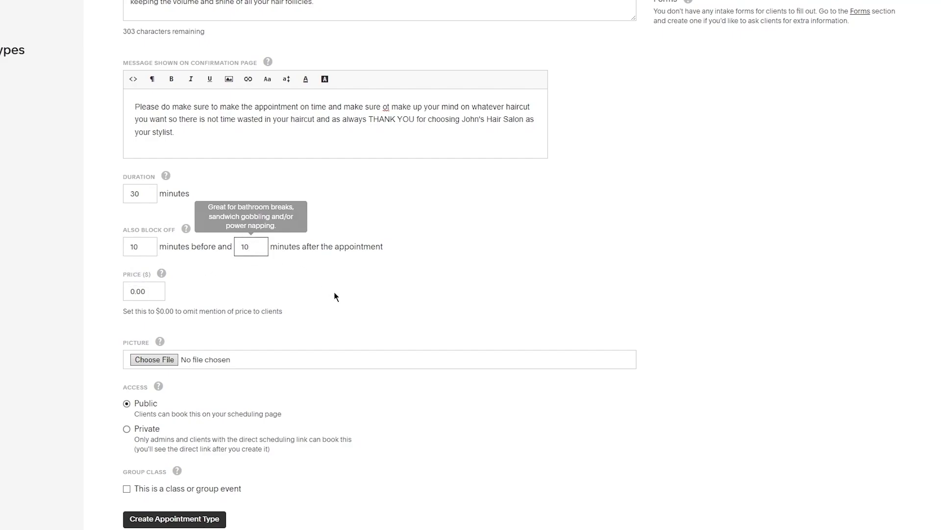
Set the Hair cutting service price to $12.00.
scroll(334, 293, down, 1)
click(152, 254)
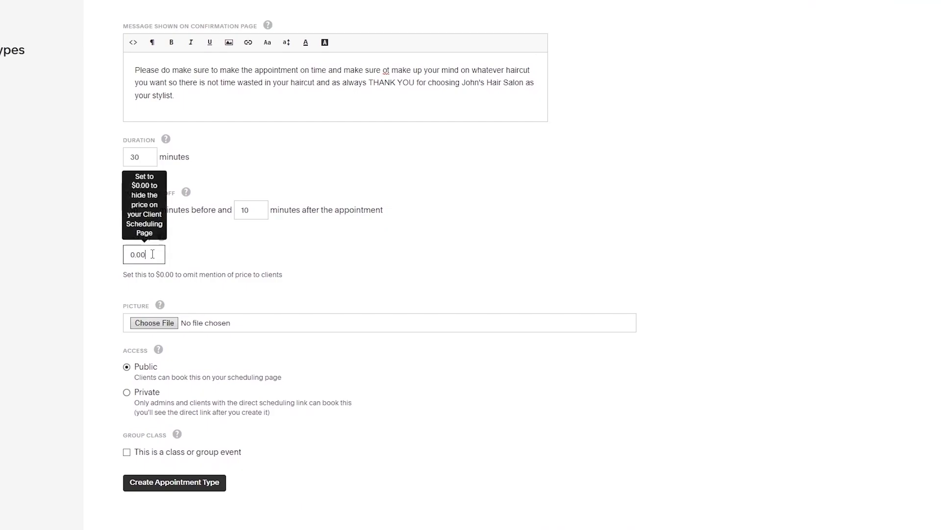
key(BackSpace)
key(BackSpace)
key(BackSpace)
key(BackSpace)
text(12)
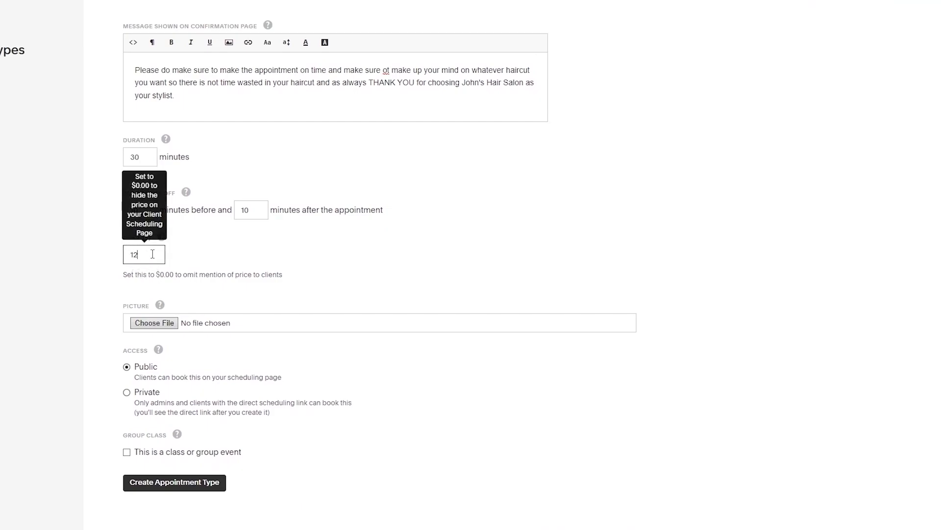
click(248, 254)
scroll(248, 254, down, 1)
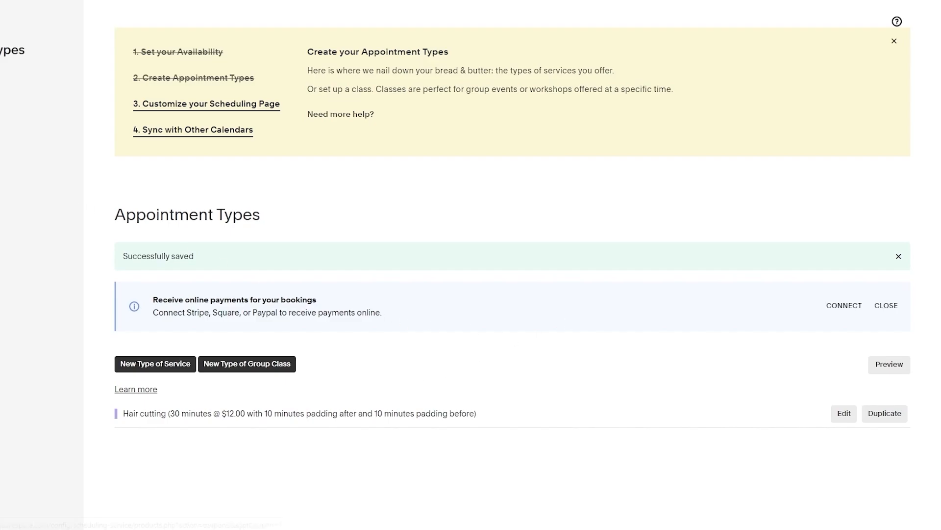
Start a new add-on named 'Hair Styling'.
click(34, 102)
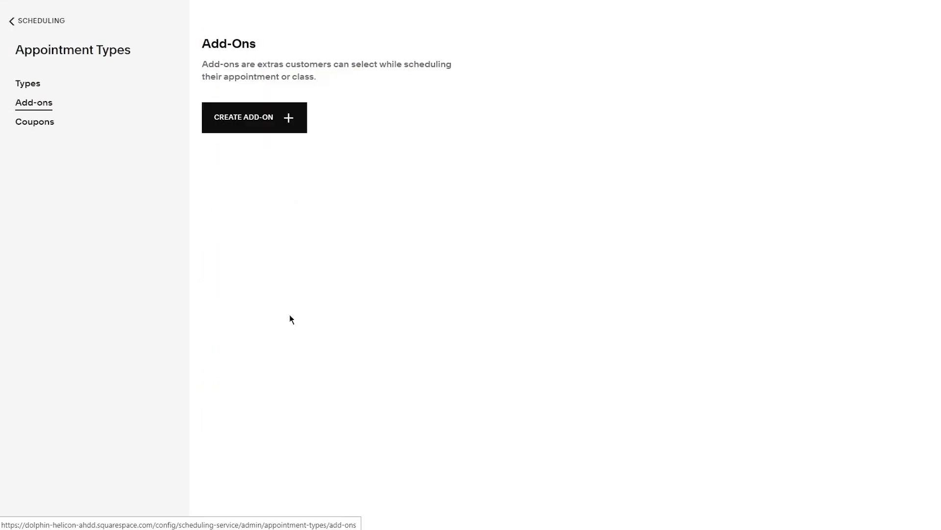
click(240, 113)
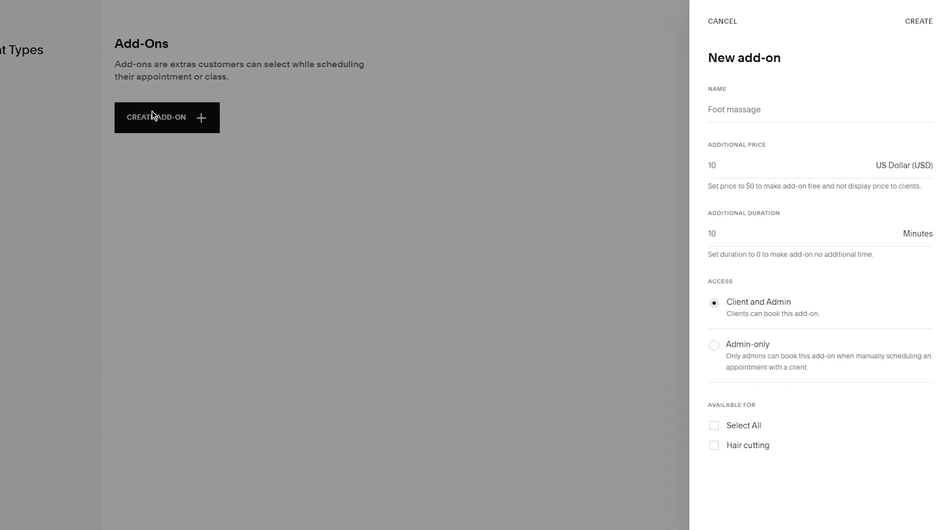
click(740, 114)
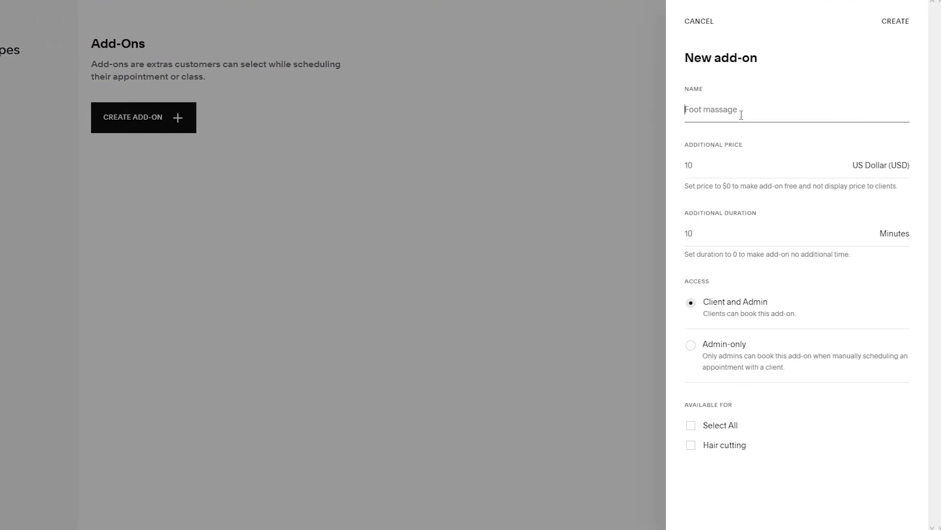
text(Hair Styling)
Give the add-on an $8 price and 15 extra minutes for all appointment types, create it, then go to Coupons.
click(716, 168)
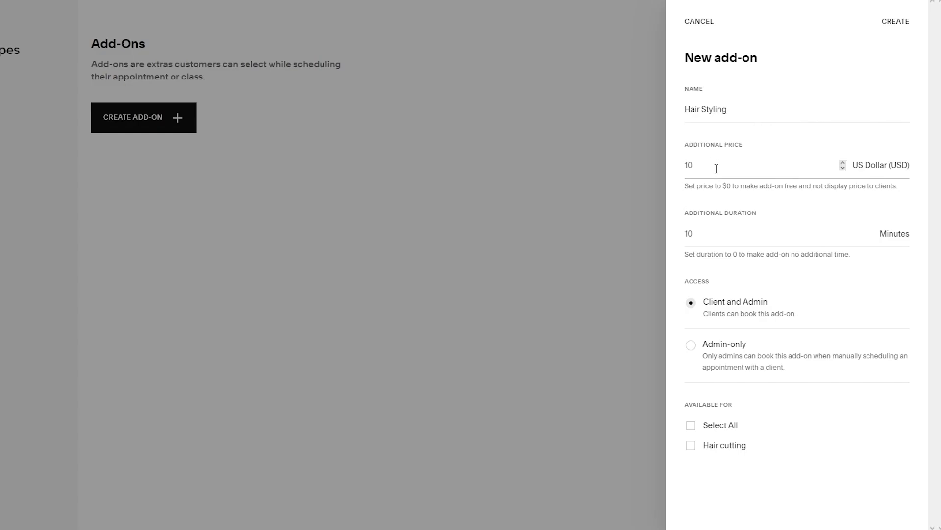
text(8)
click(709, 238)
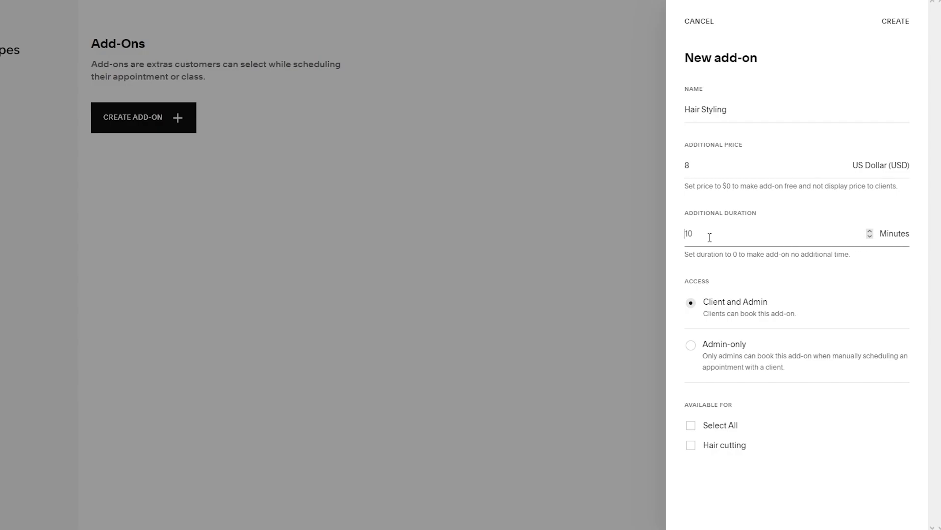
text(1)
key(BackSpace)
text(15)
click(691, 425)
click(891, 19)
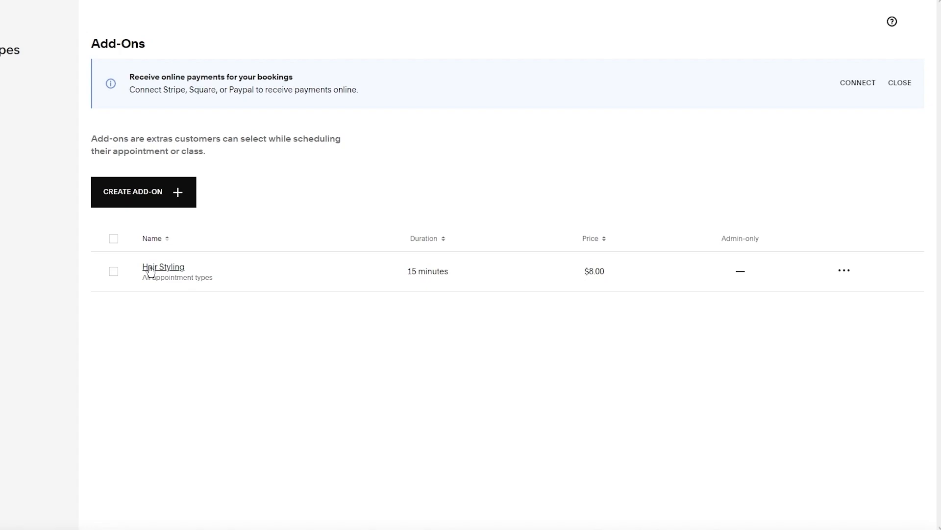
click(35, 121)
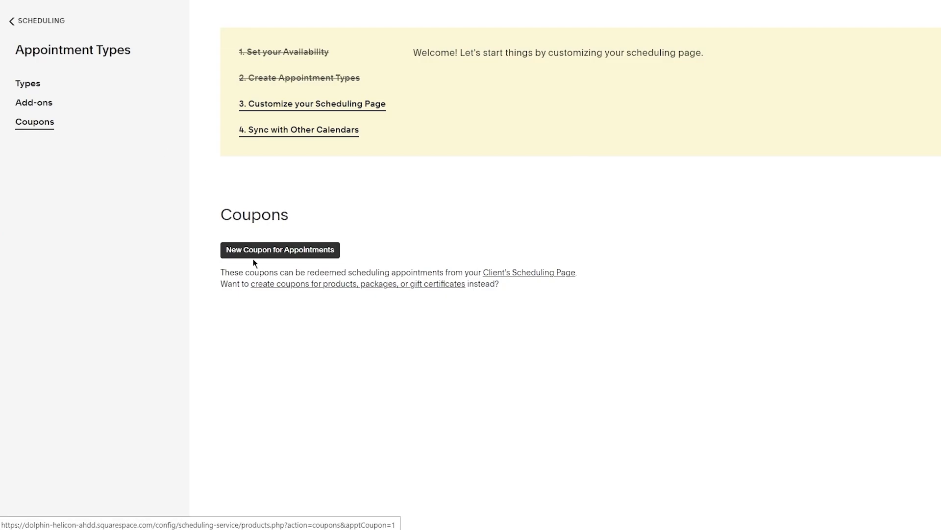
Start a new appointment coupon with the code FREECUT.
click(146, 255)
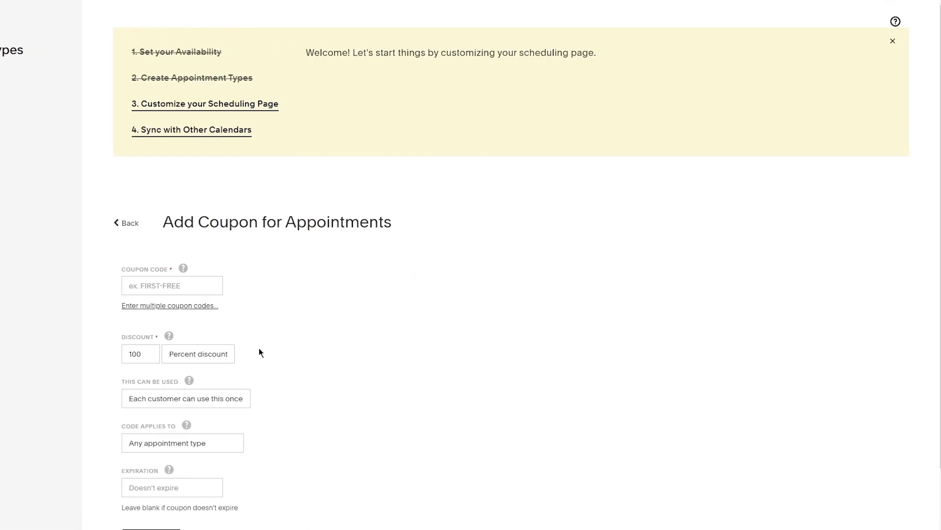
scroll(259, 349, down, 1)
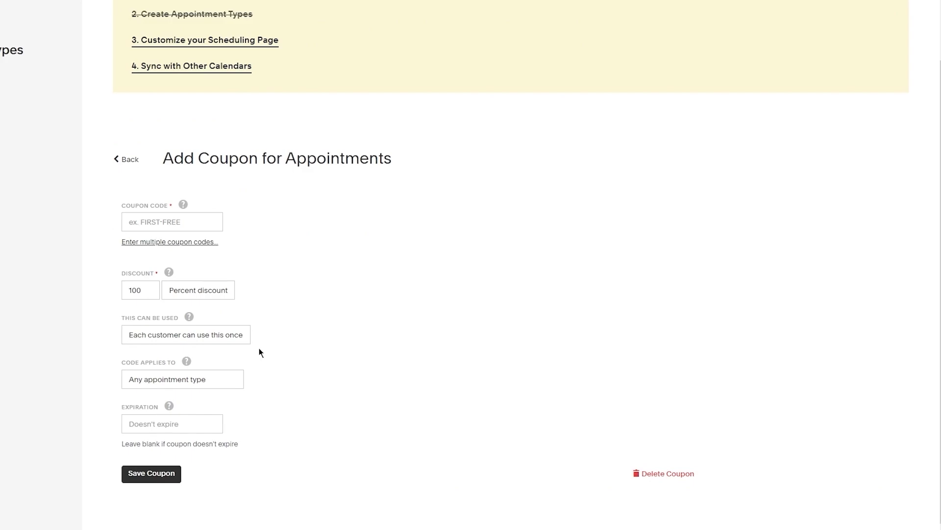
click(187, 224)
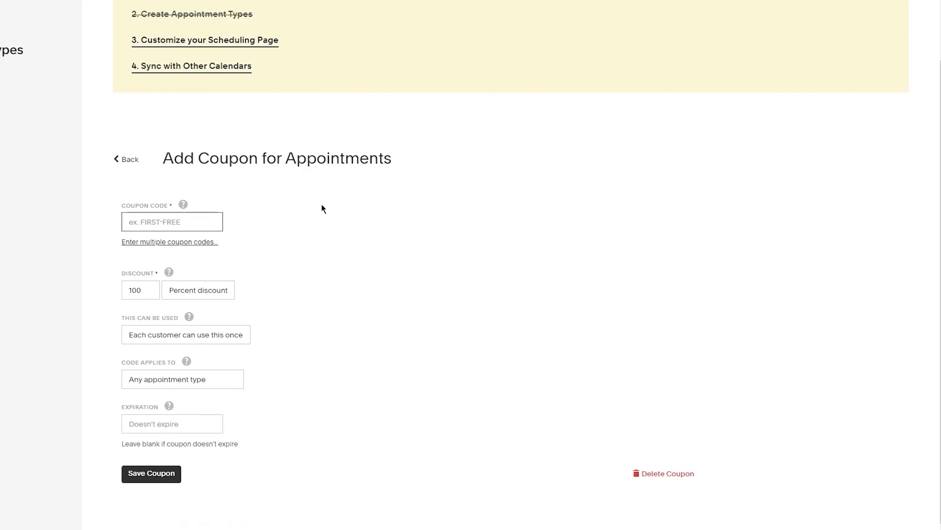
text(FREECUT)
Set the coupon discount to a fixed $3 off.
click(181, 290)
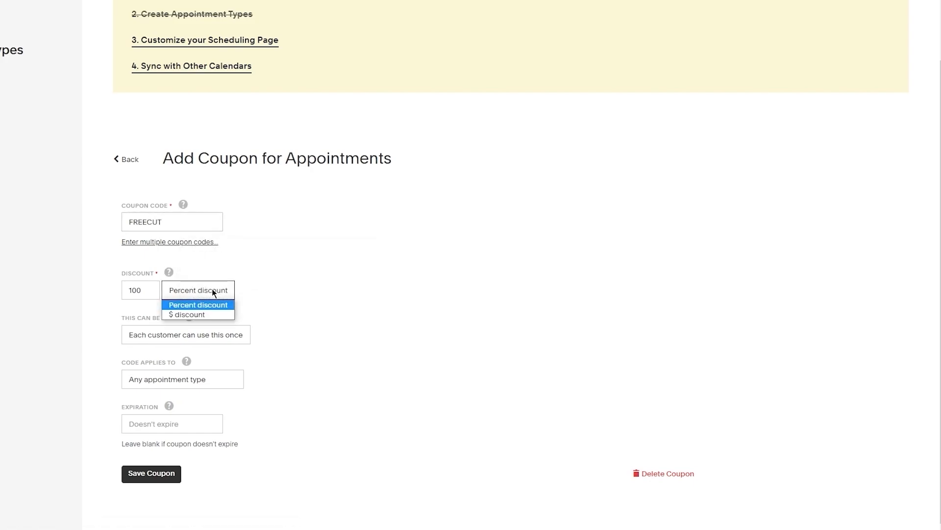
click(320, 211)
click(148, 290)
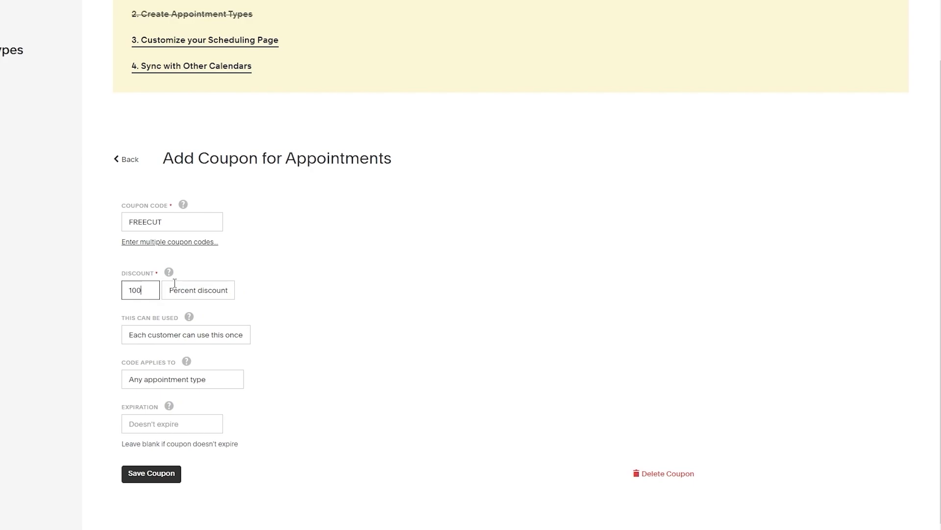
click(205, 286)
click(196, 316)
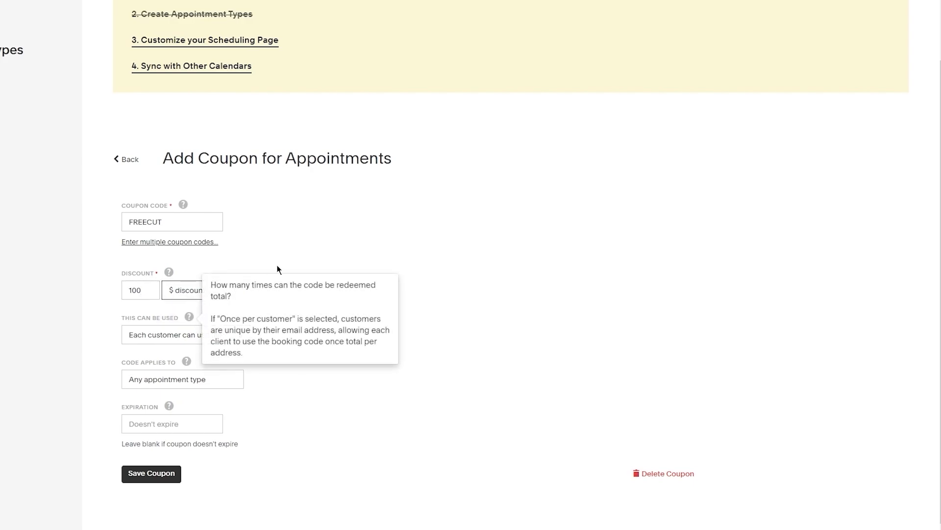
drag(142, 288, 104, 290)
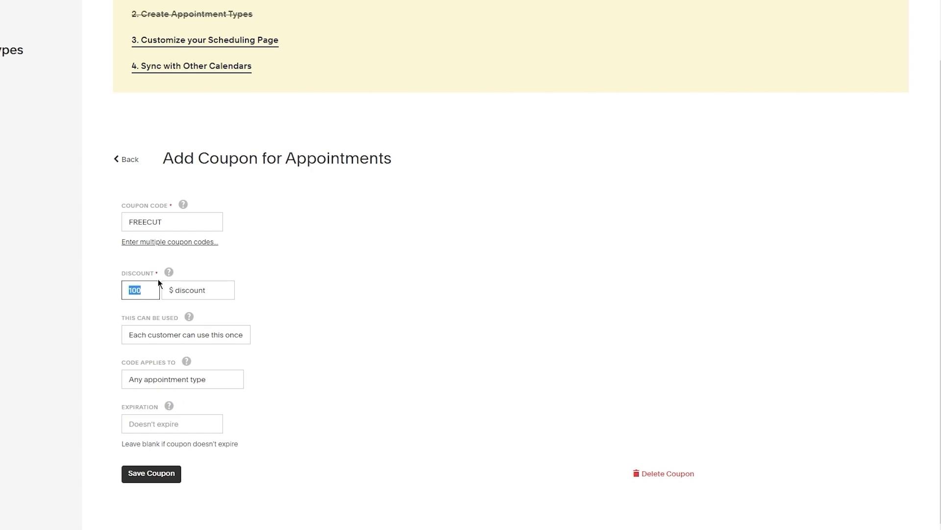
text(3)
click(230, 293)
click(219, 316)
Keep it once per customer, valid for any appointment type with no expiry, and save it.
click(186, 336)
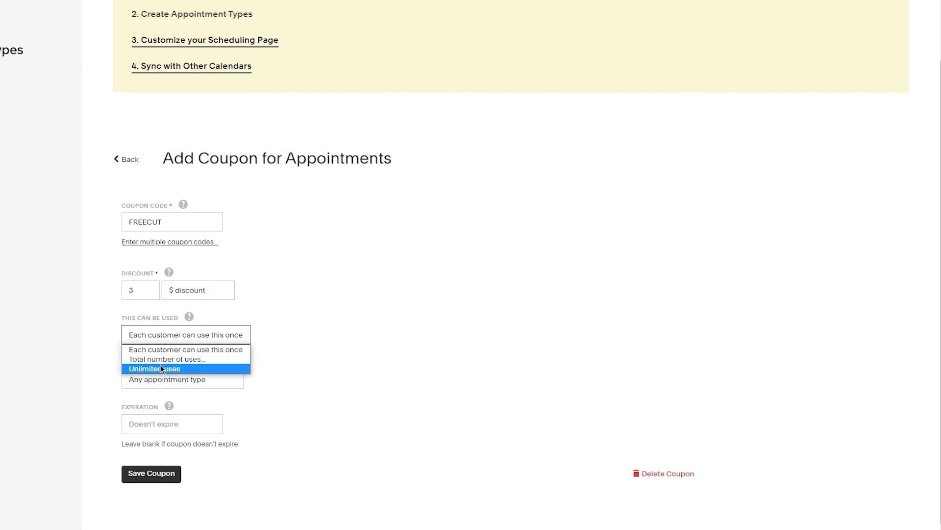
click(193, 352)
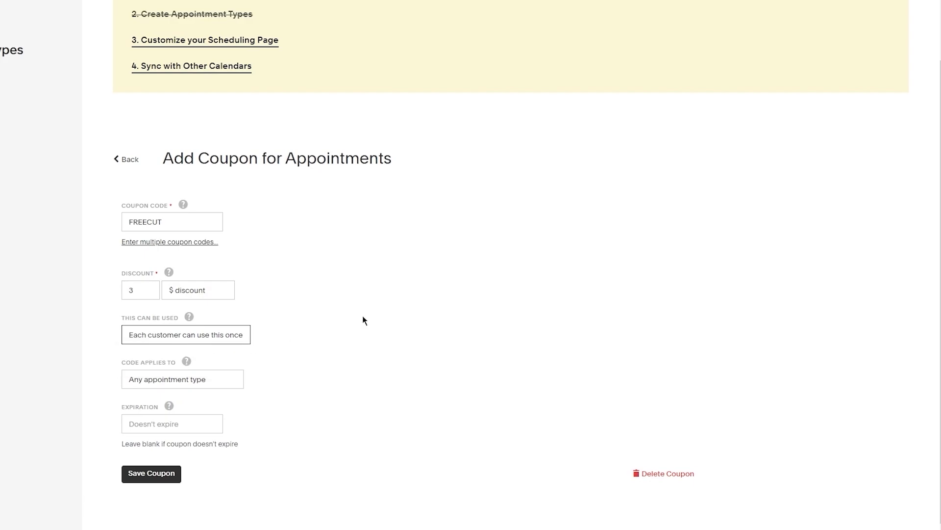
click(208, 377)
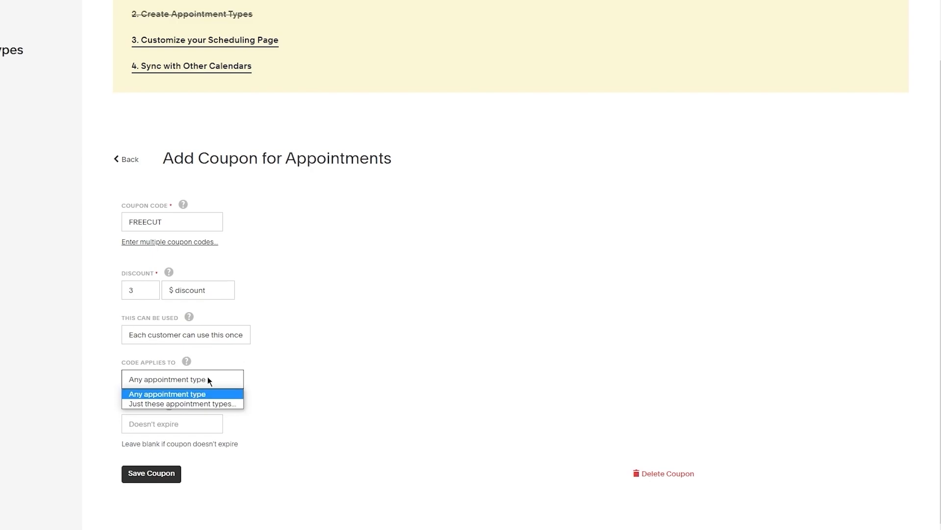
click(207, 375)
click(206, 375)
click(180, 403)
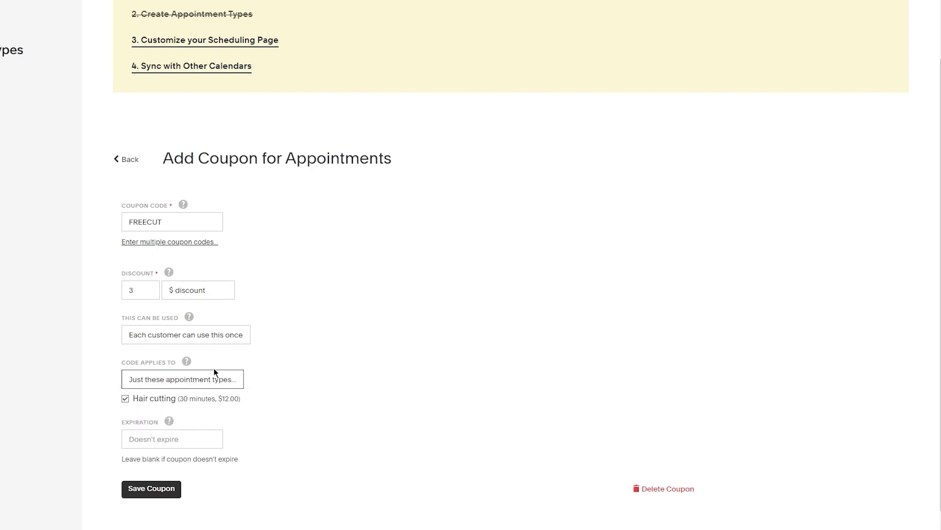
click(213, 381)
click(197, 390)
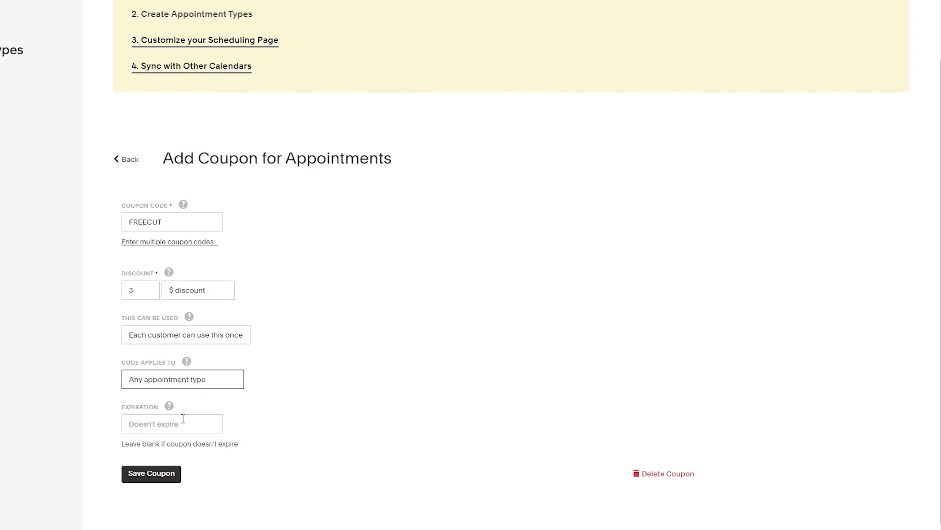
click(182, 418)
click(297, 420)
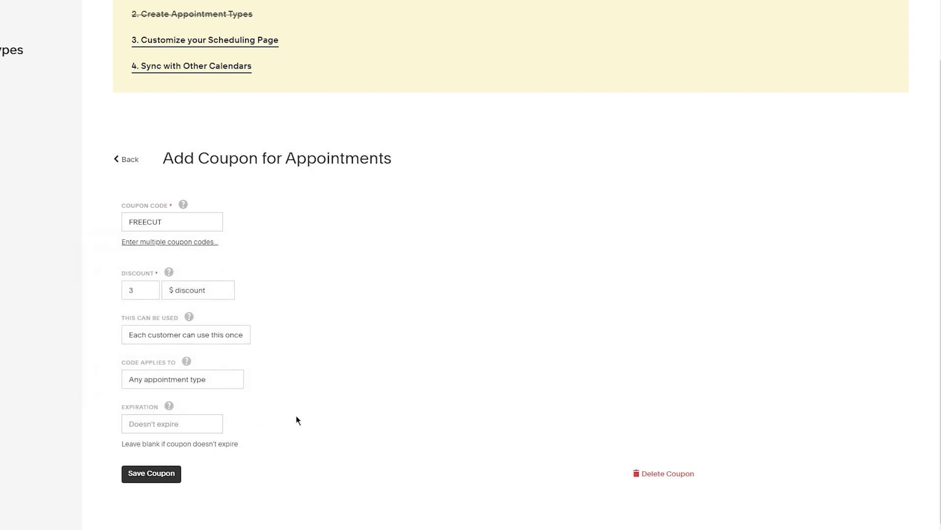
click(158, 476)
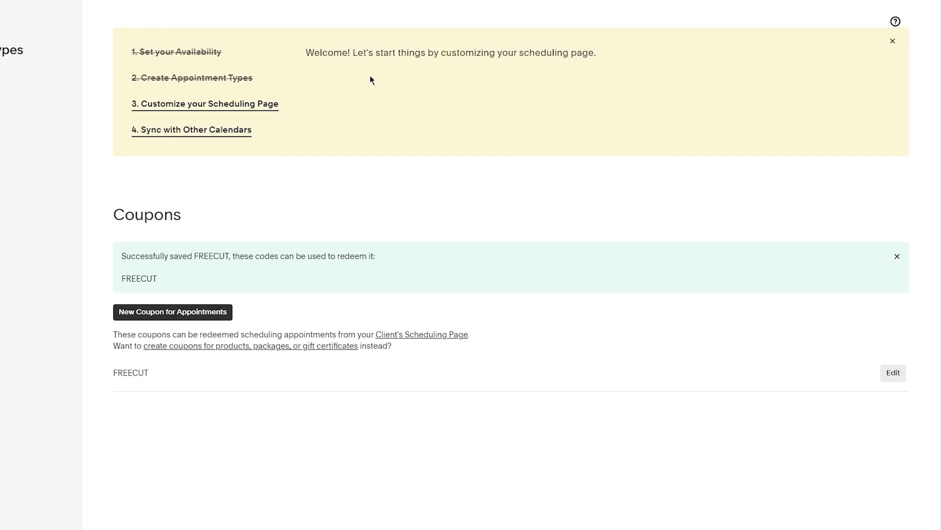
Open the scheduling page Appearance settings and scroll through the expanded client preview before closing it.
click(207, 105)
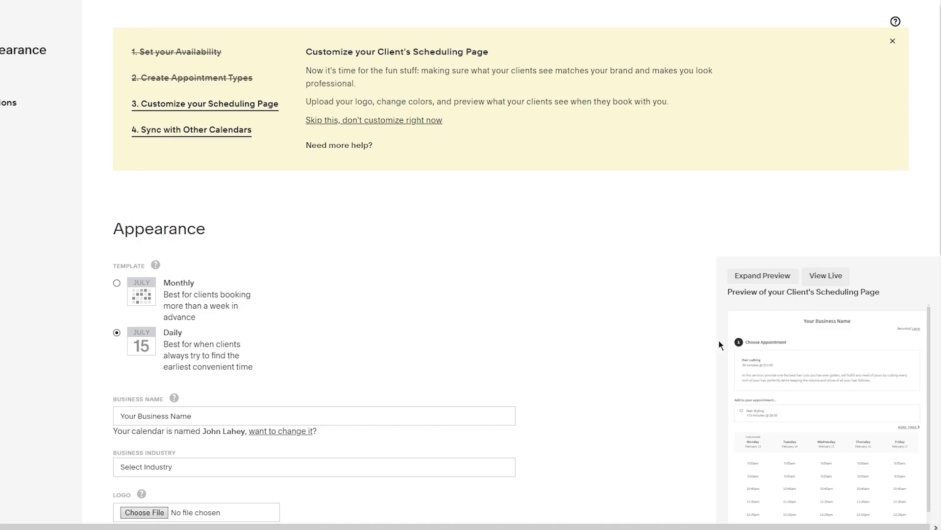
click(757, 275)
scroll(757, 275, down, 7)
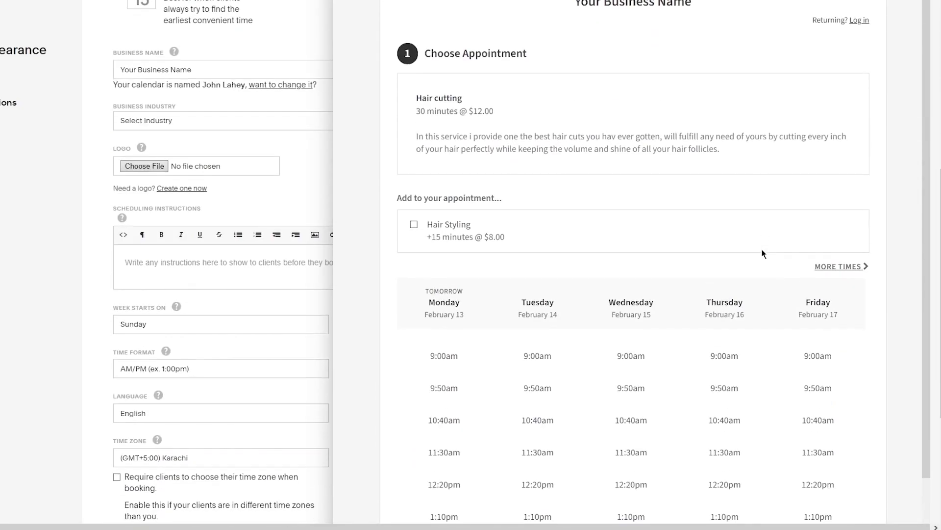
scroll(763, 253, up, 7)
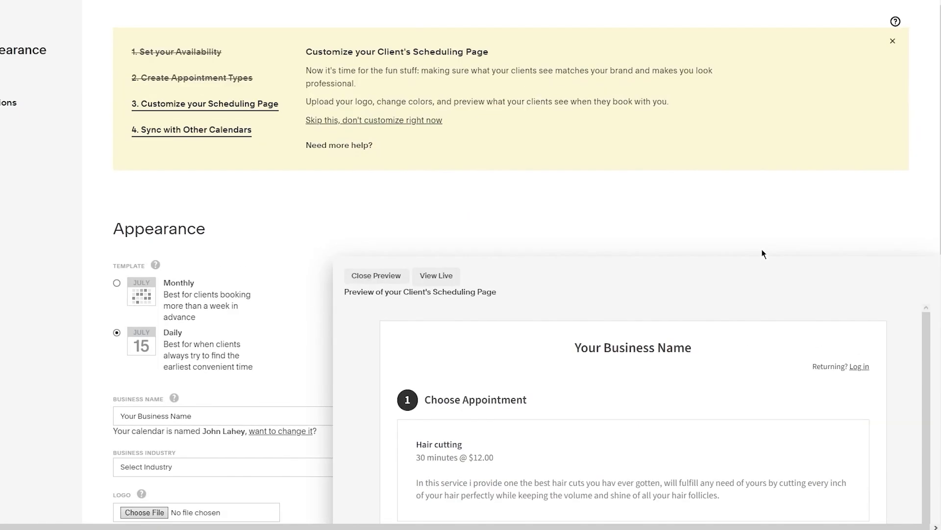
scroll(762, 253, down, 7)
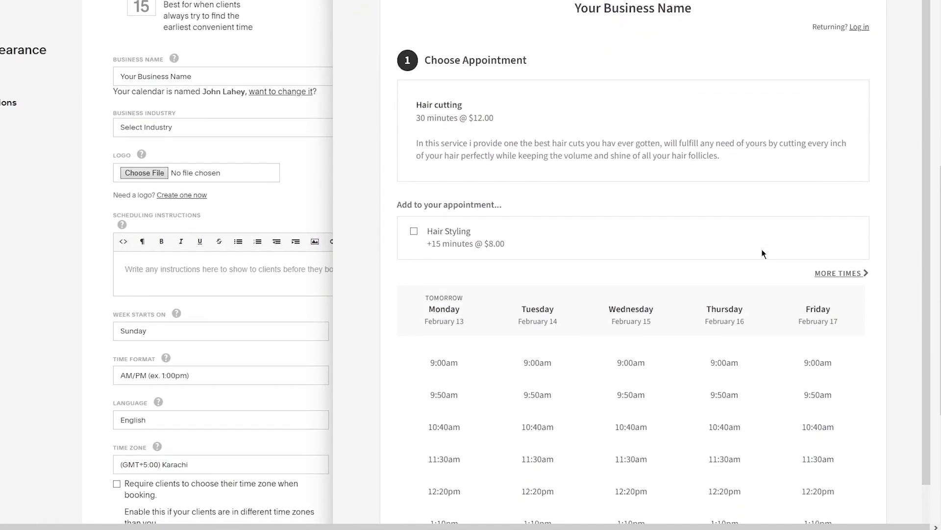
scroll(763, 253, down, 2)
scroll(762, 254, up, 2)
scroll(339, 46, up, 7)
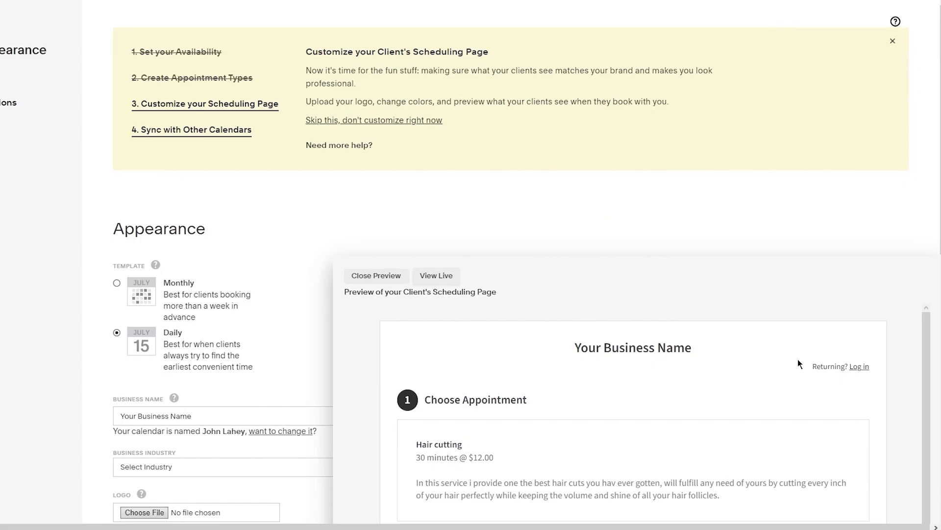
click(398, 275)
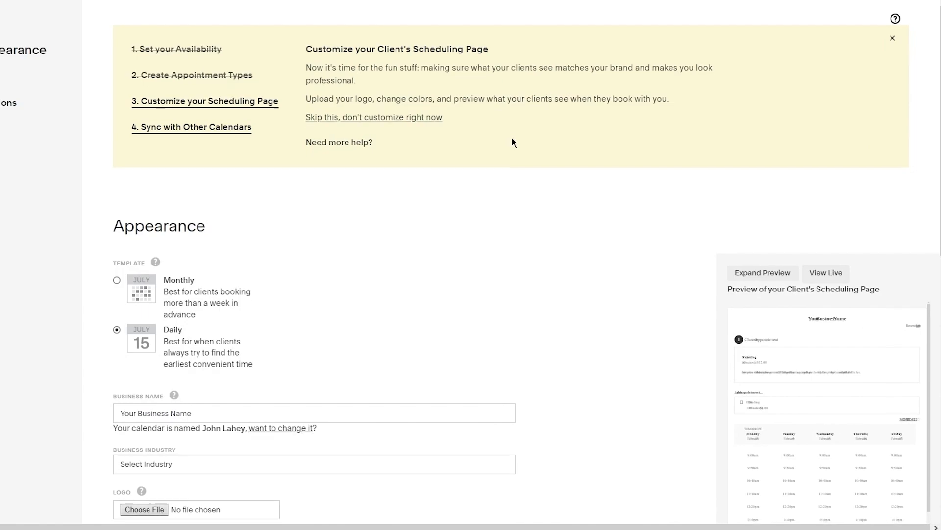
scroll(512, 137, down, 2)
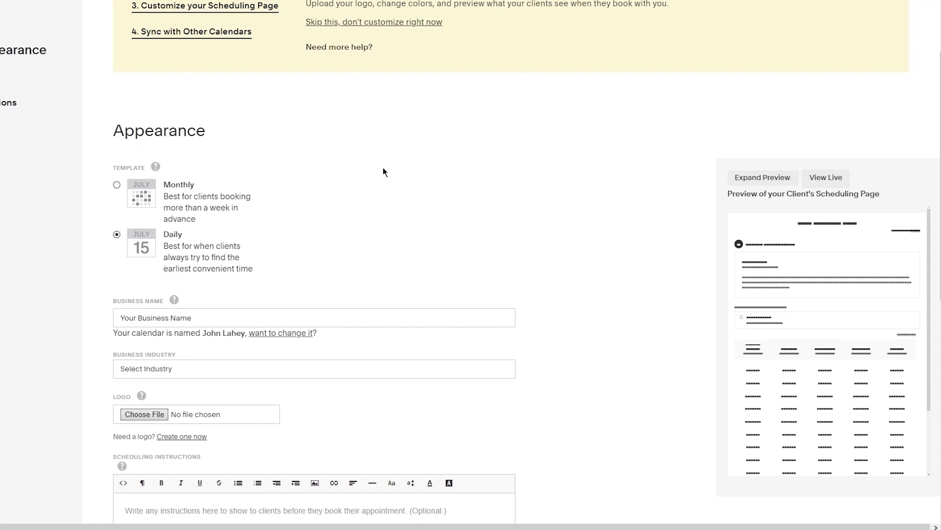
Replace the placeholder business name with 'John's Hair Salon For Men'.
scroll(384, 168, down, 4)
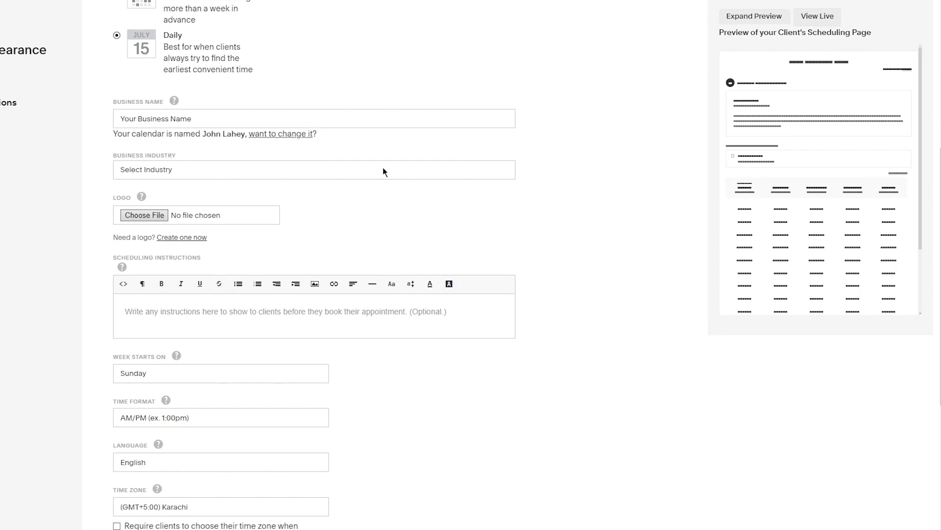
click(234, 120)
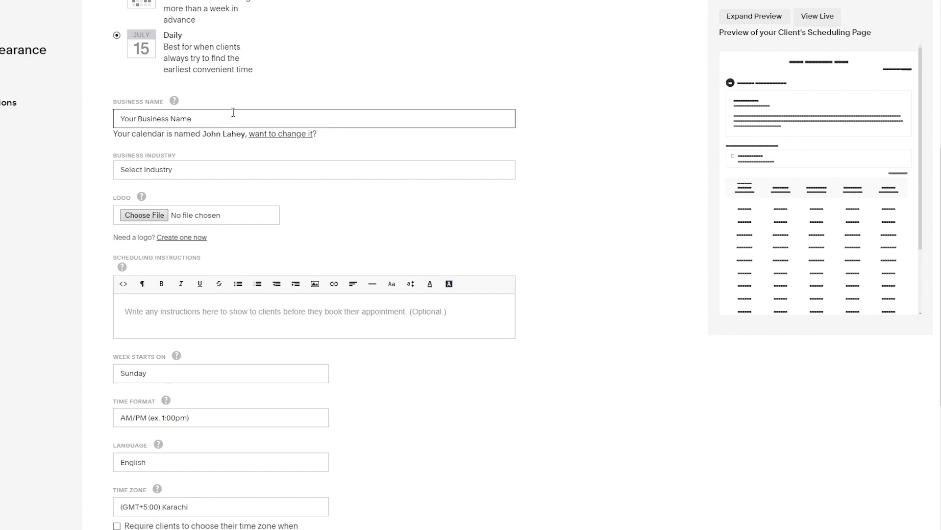
drag(190, 118, 147, 104)
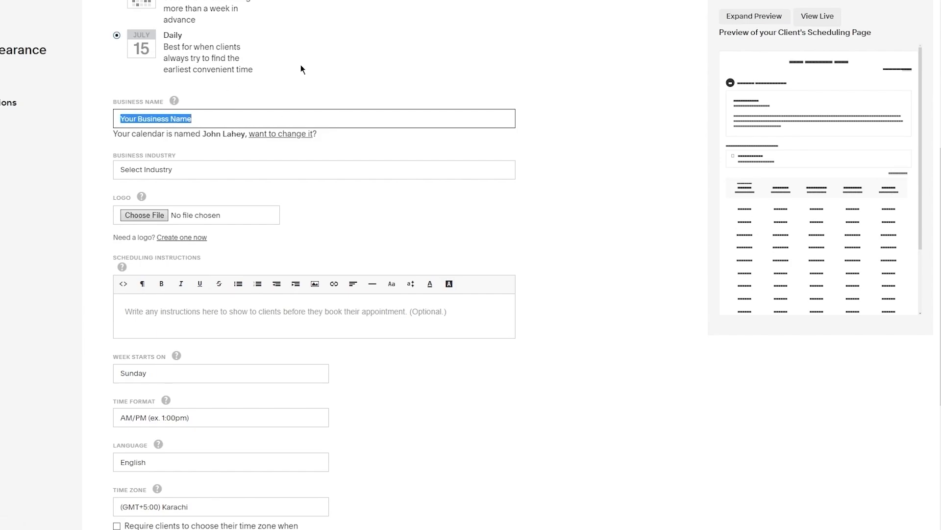
text(J)
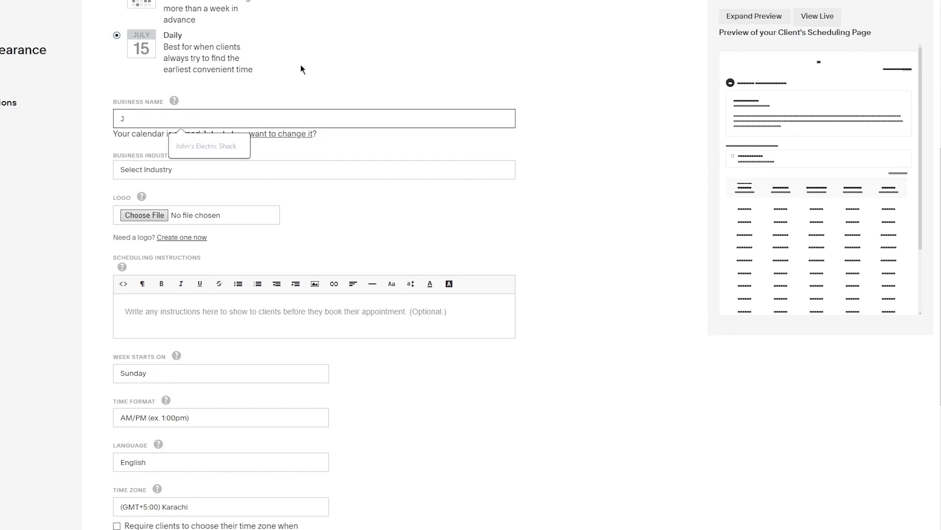
text(ohn's Hair )
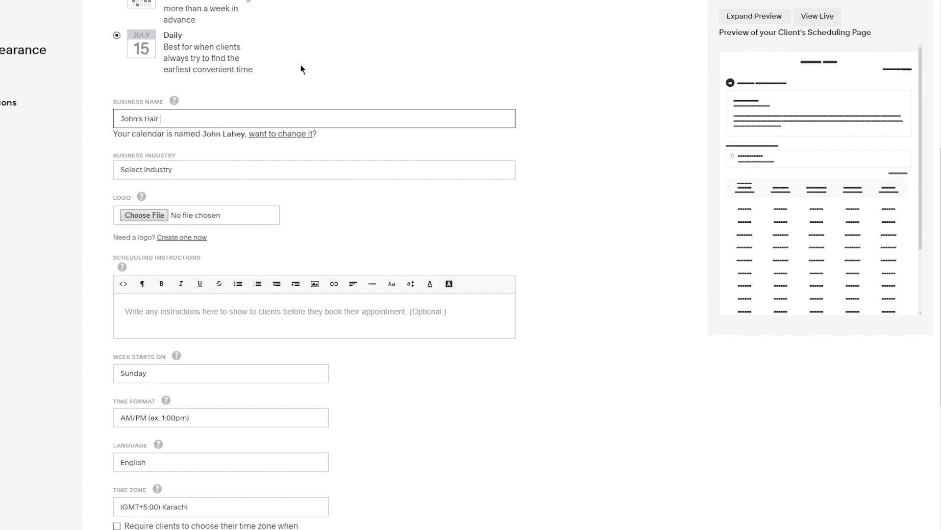
text(Salon For Men)
Choose Hair Salon as the business industry.
click(167, 169)
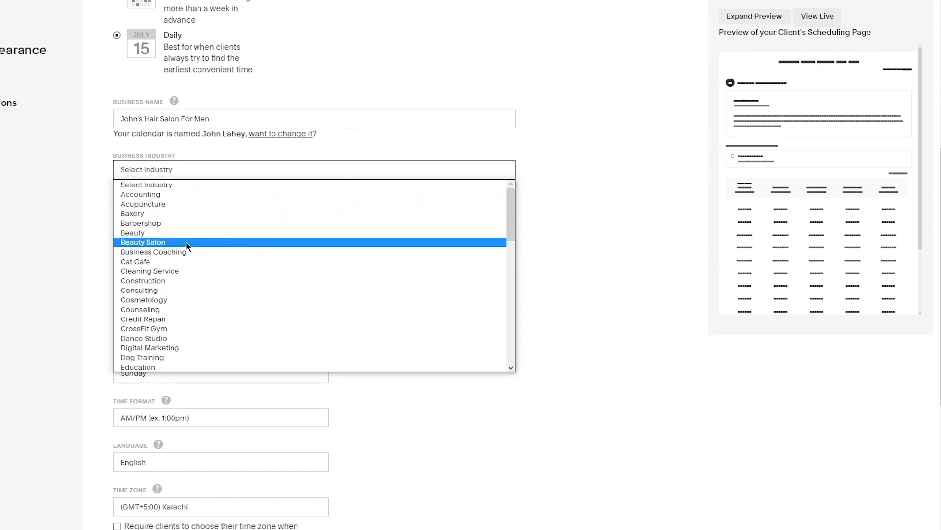
scroll(186, 242, down, 10)
scroll(182, 260, up, 3)
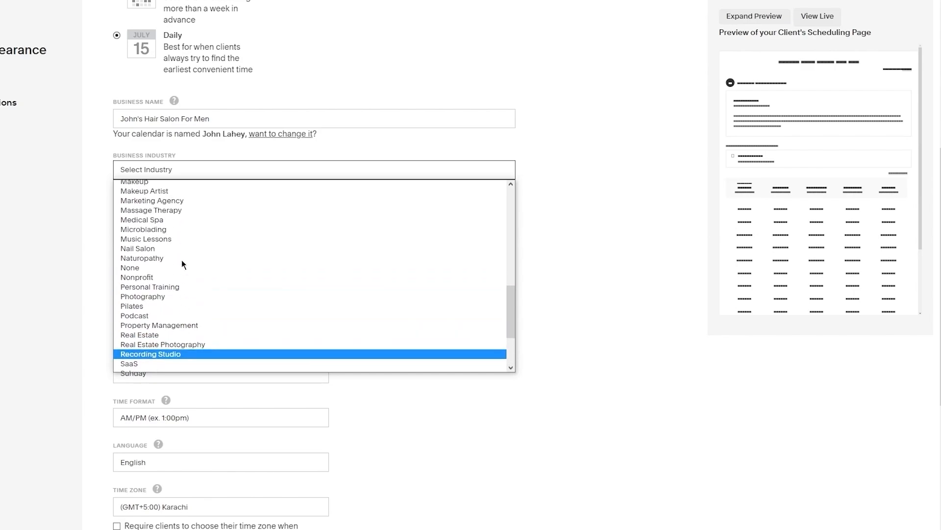
scroll(182, 260, up, 4)
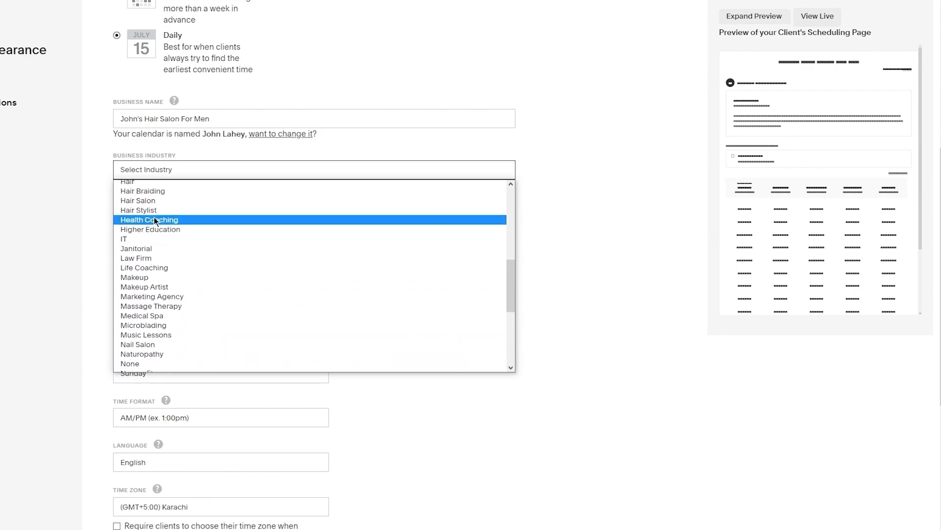
click(152, 201)
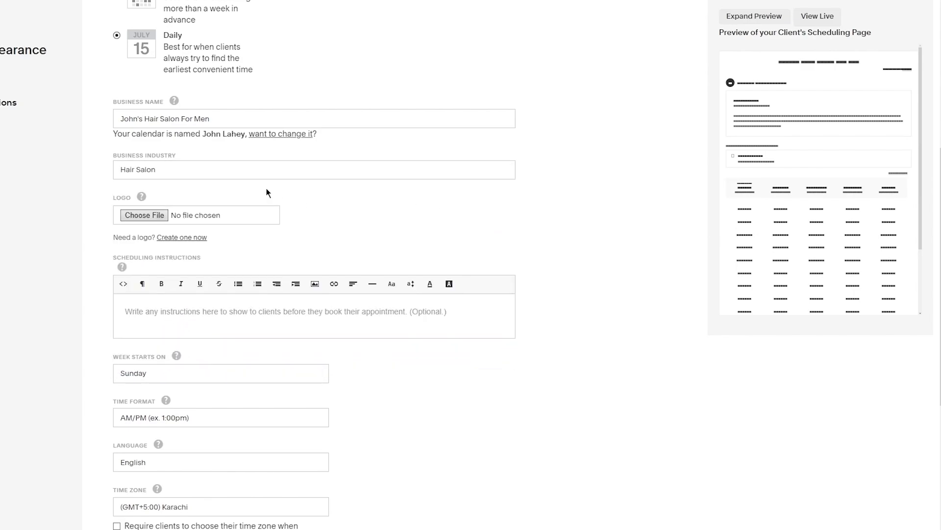
scroll(266, 192, down, 4)
scroll(134, 116, up, 2)
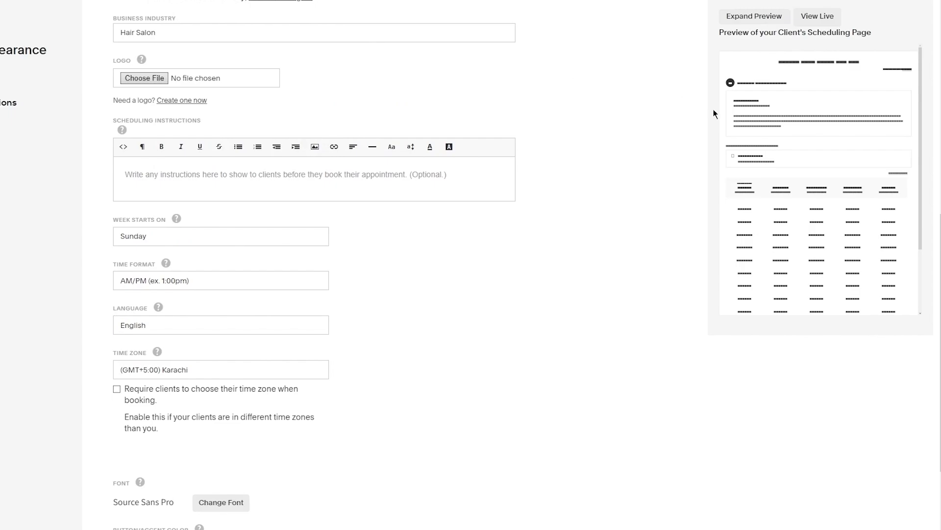
Write scheduling instructions warning clients that arriving 15 minutes late cancels the appointment.
scroll(876, 217, up, 1)
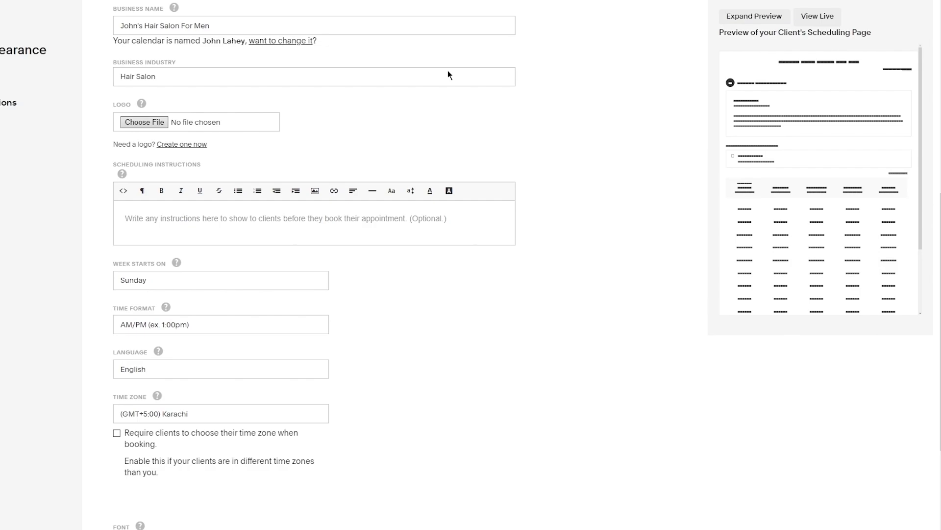
scroll(448, 74, down, 3)
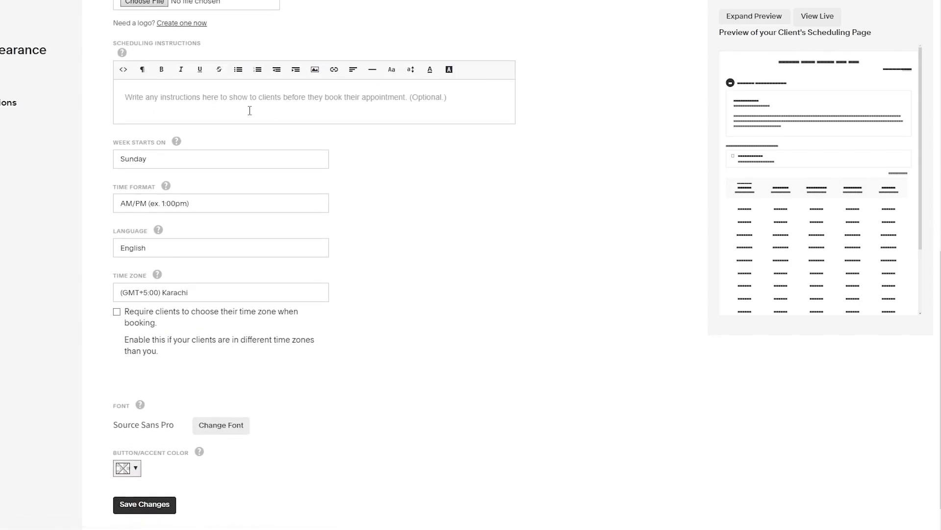
click(240, 101)
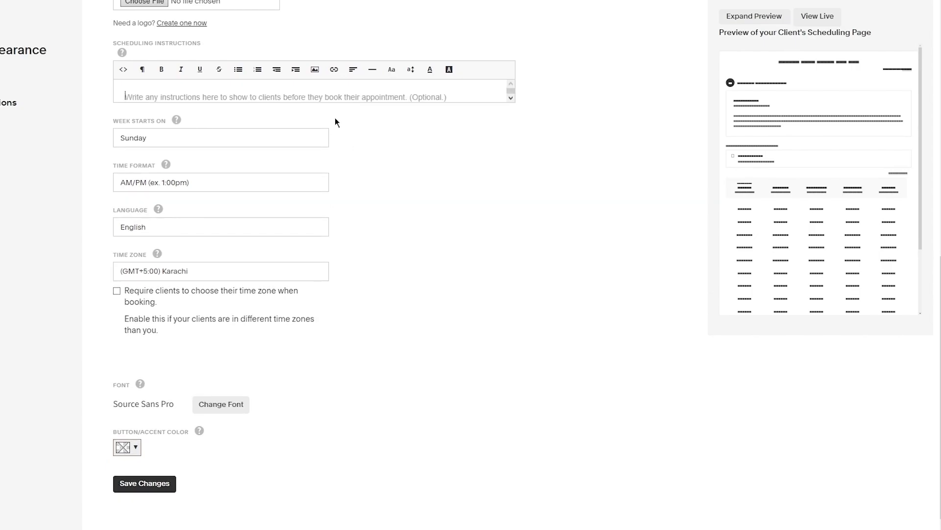
click(315, 96)
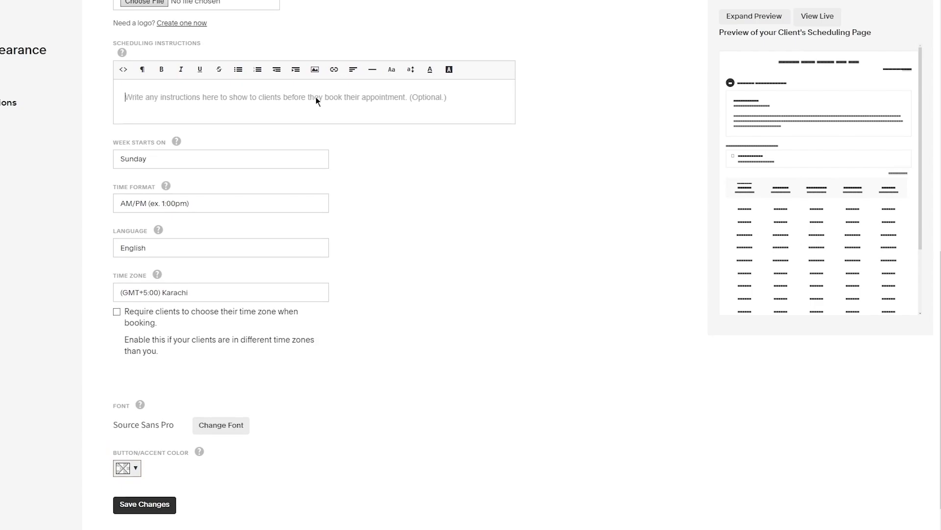
text(Ple)
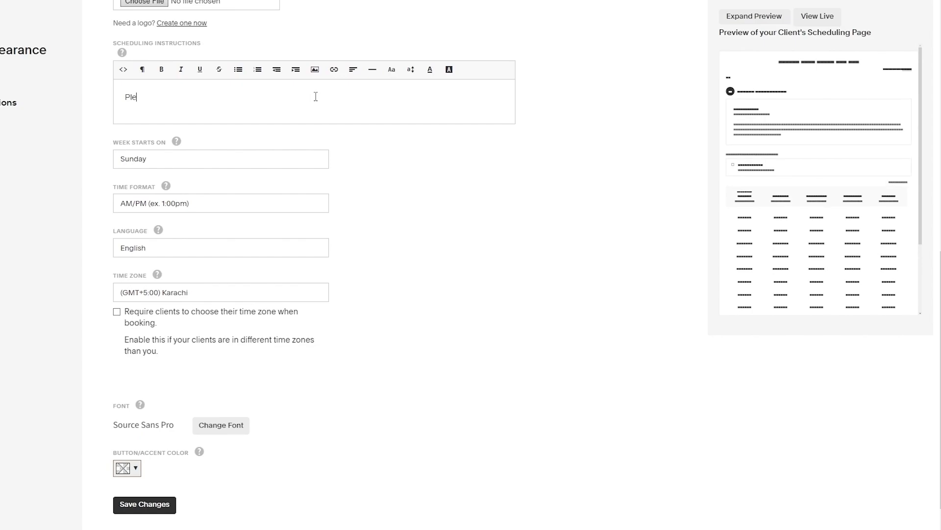
text(ase do make sure to make i)
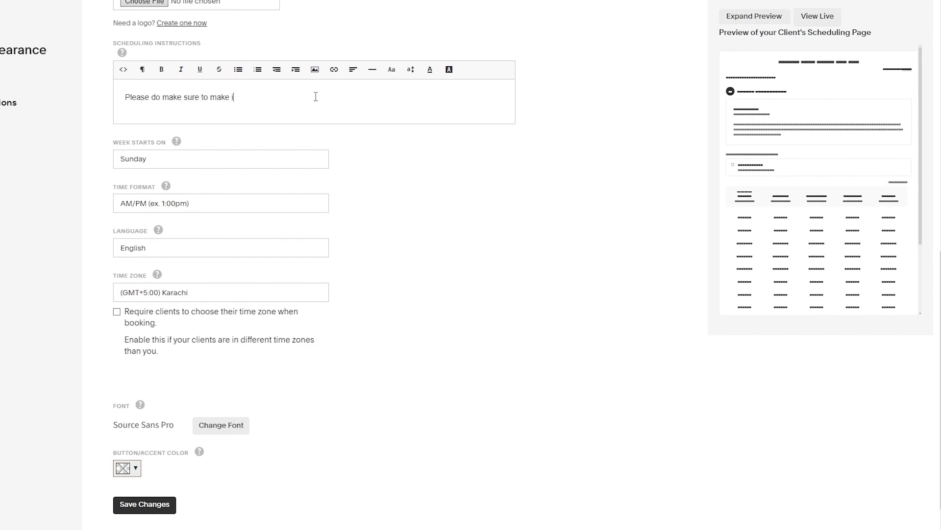
text(t on time for your appointment becaus eif)
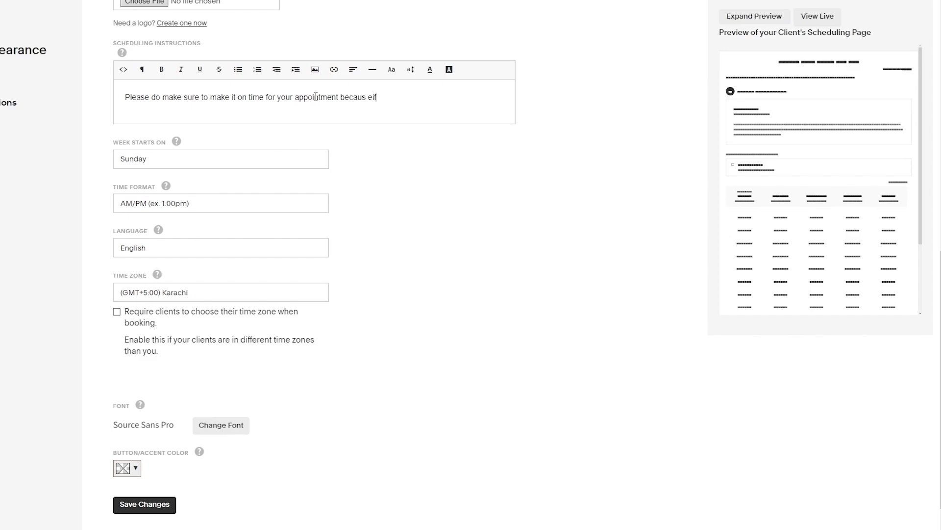
text( you are 15 minutes late)
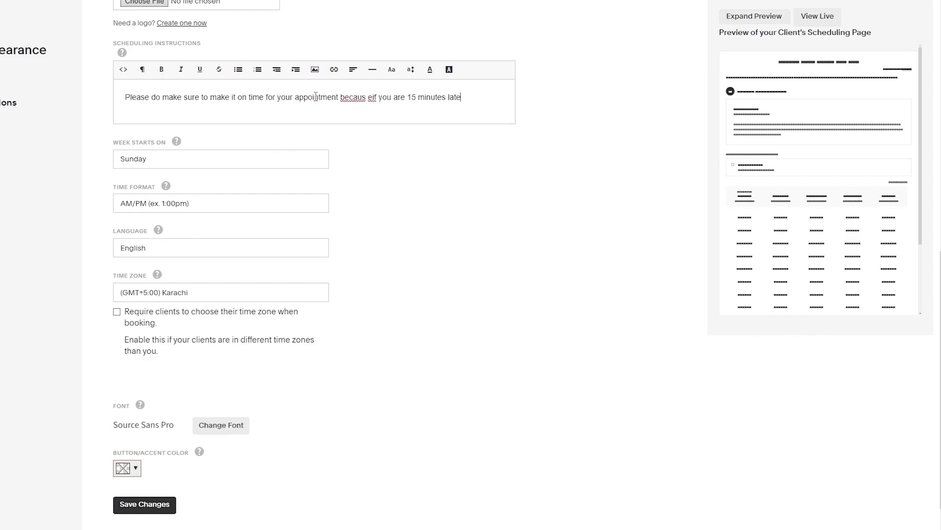
text( your appoi)
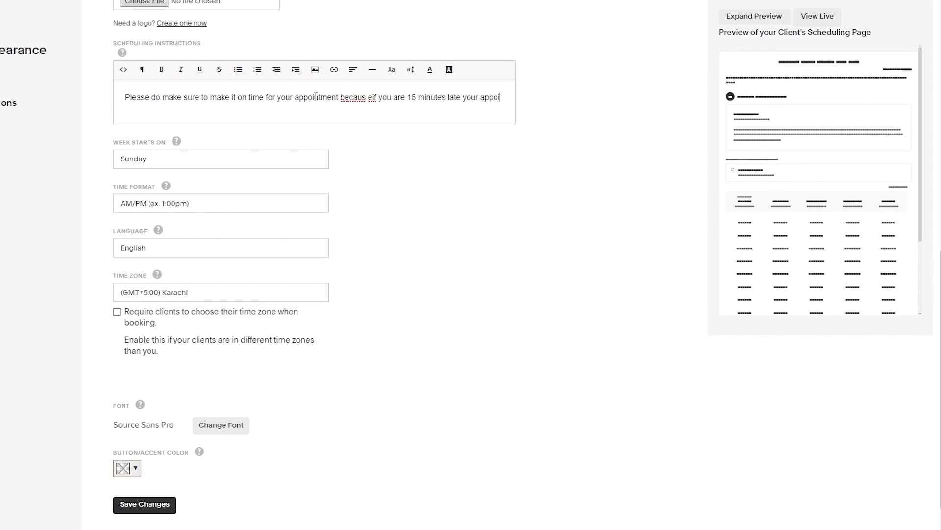
text(ntment will b)
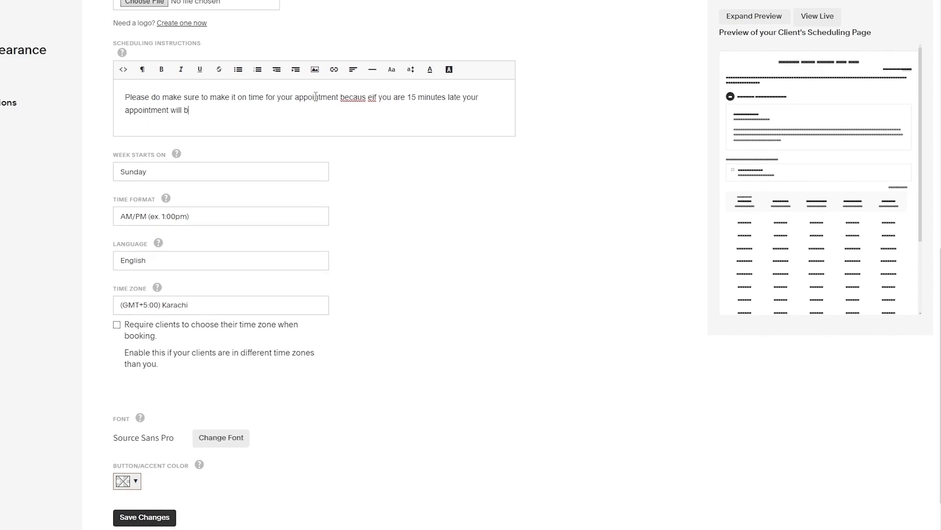
text(e cancelled and given to the)
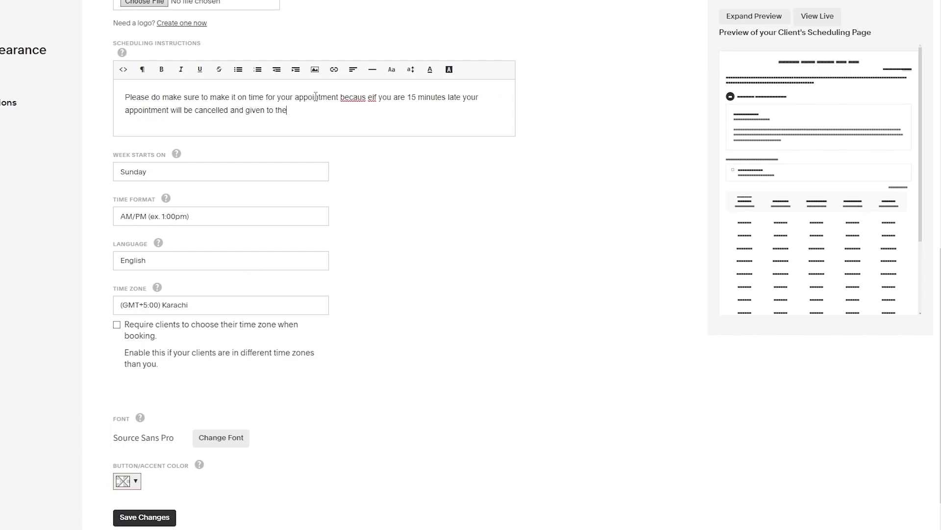
text( next customer in line.)
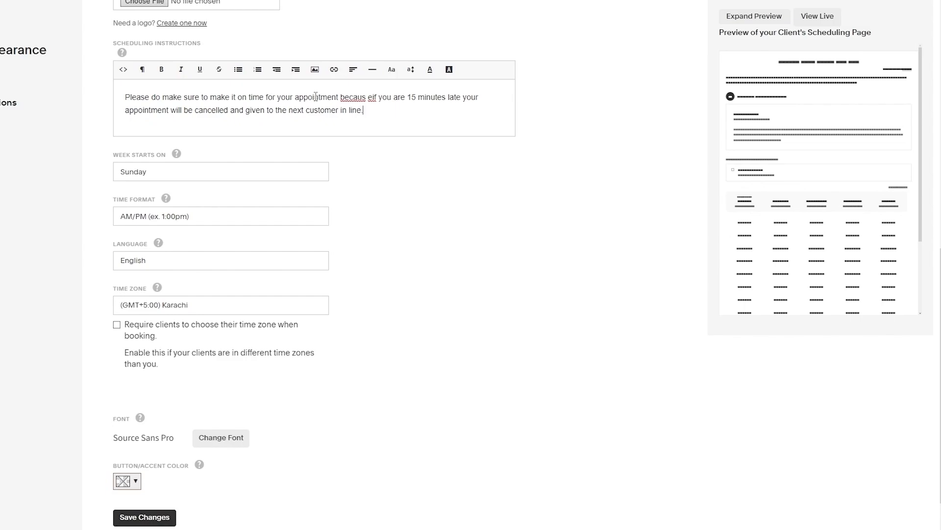
Correct the typos 'becaus' to 'because' and 'eif' to 'if'.
right_click(350, 98)
click(378, 102)
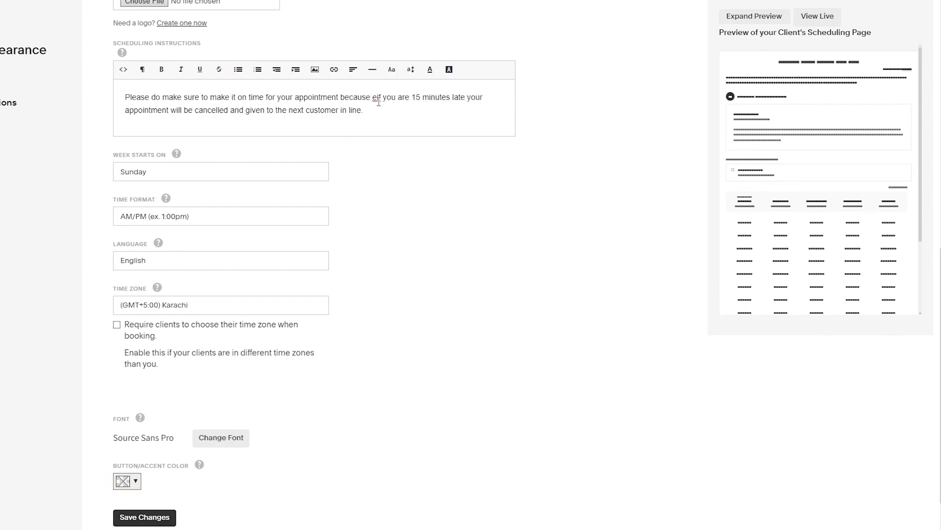
key(BackSpace)
key(BackSpace)
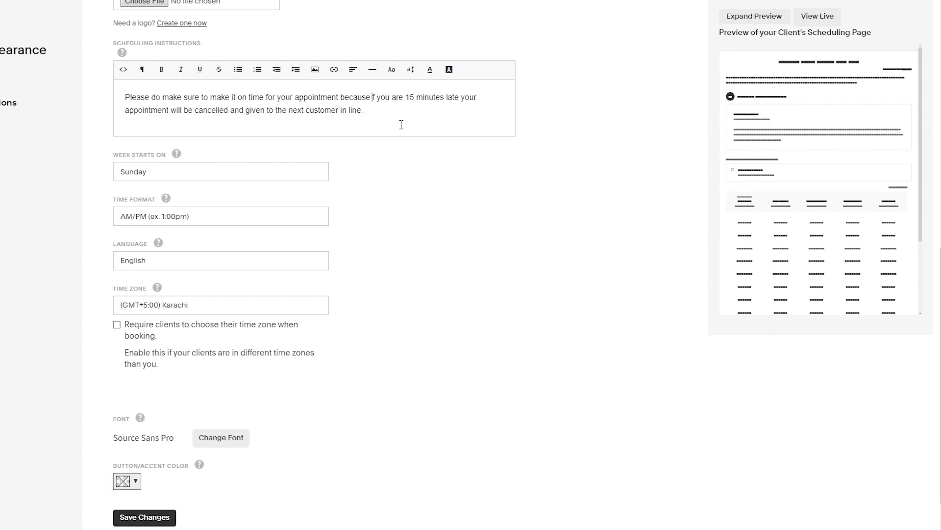
text(i)
click(401, 124)
scroll(212, 157, down, 1)
Start the calendar week on Monday and switch the page font to Neuton.
click(169, 136)
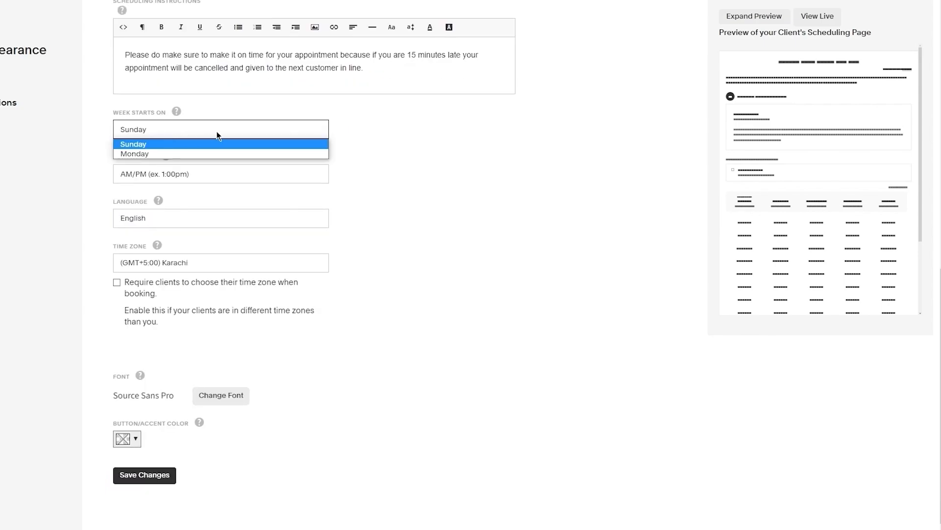
click(158, 153)
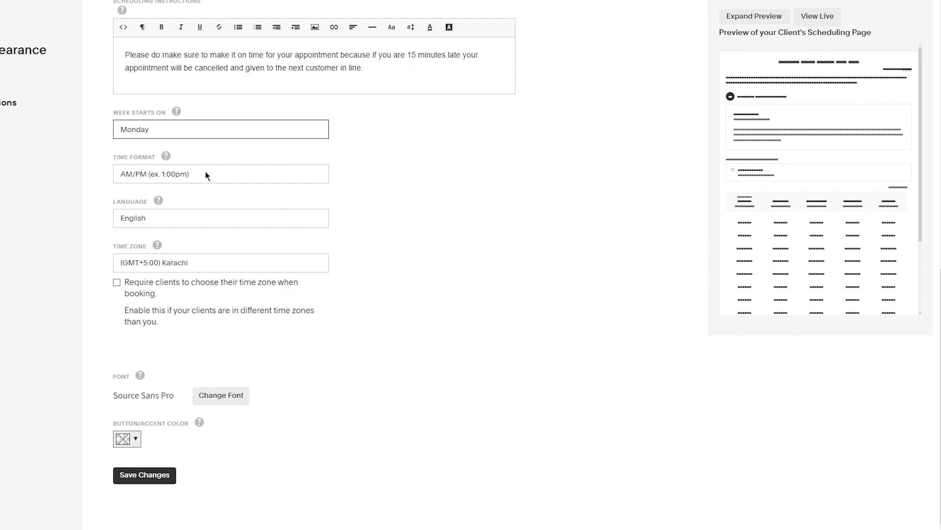
click(233, 406)
scroll(137, 416, down, 3)
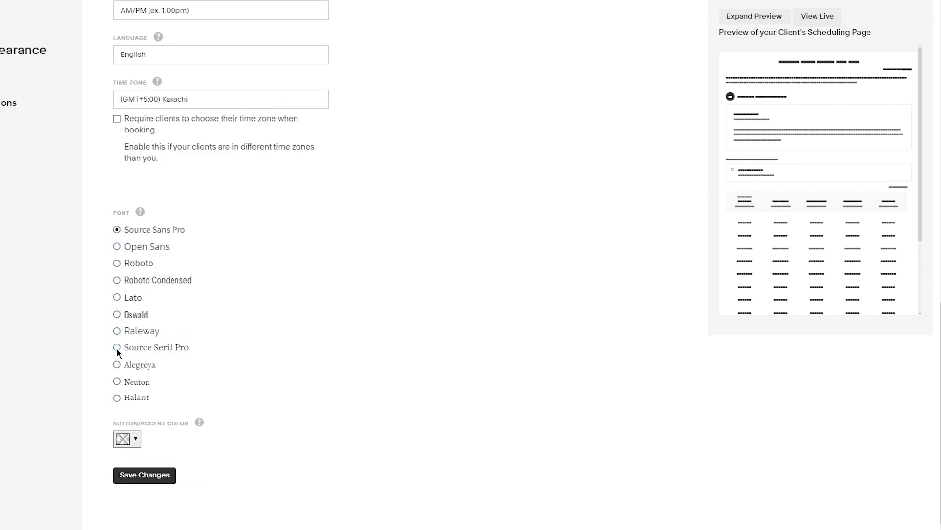
click(117, 381)
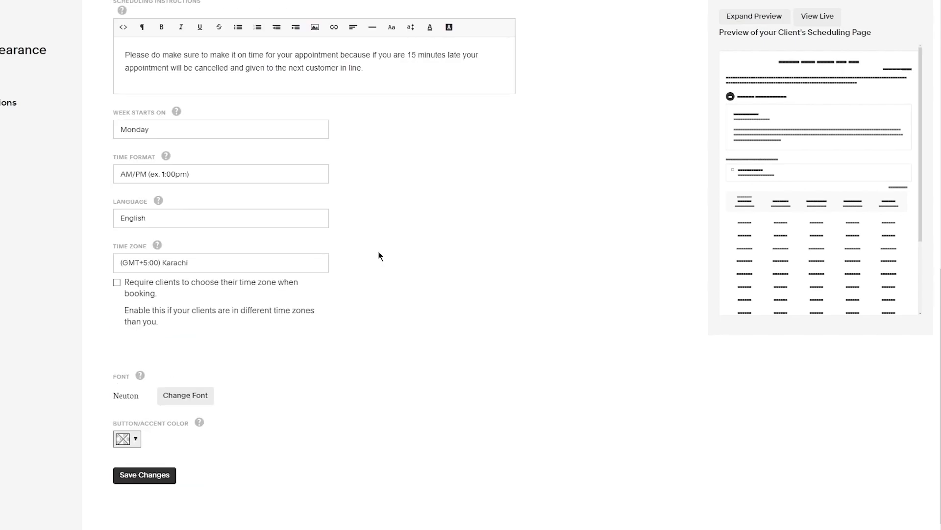
scroll(632, 172, up, 8)
Expand the client scheduling page preview and scroll through the booking calendar.
click(753, 109)
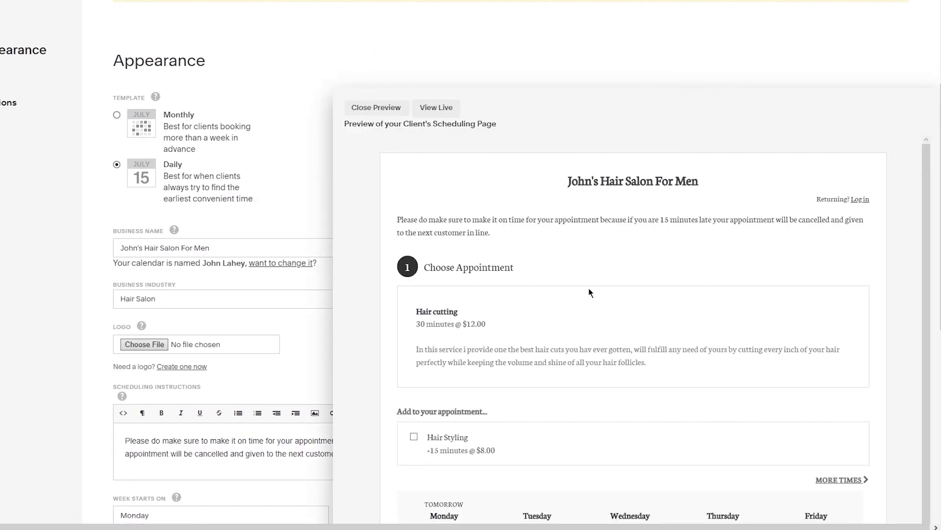
scroll(588, 294, down, 5)
scroll(589, 292, down, 8)
scroll(590, 292, up, 10)
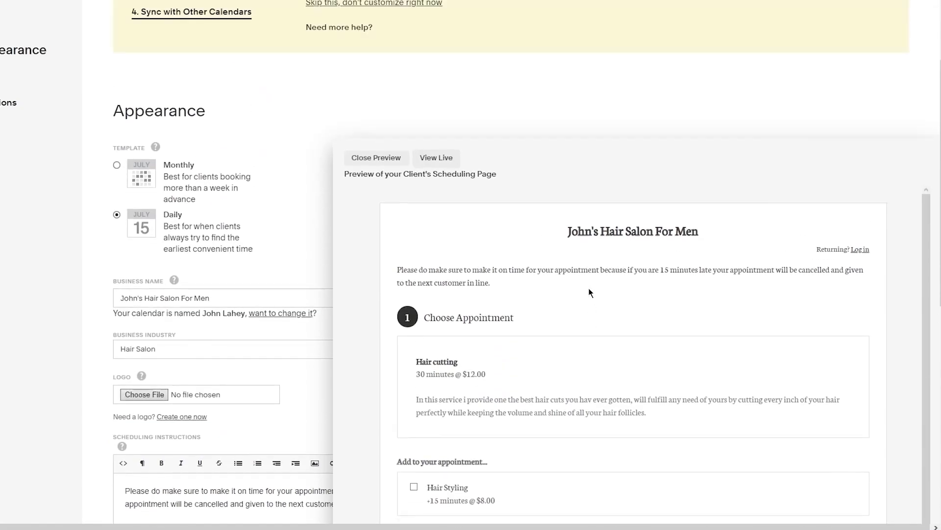
scroll(487, 318, down, 5)
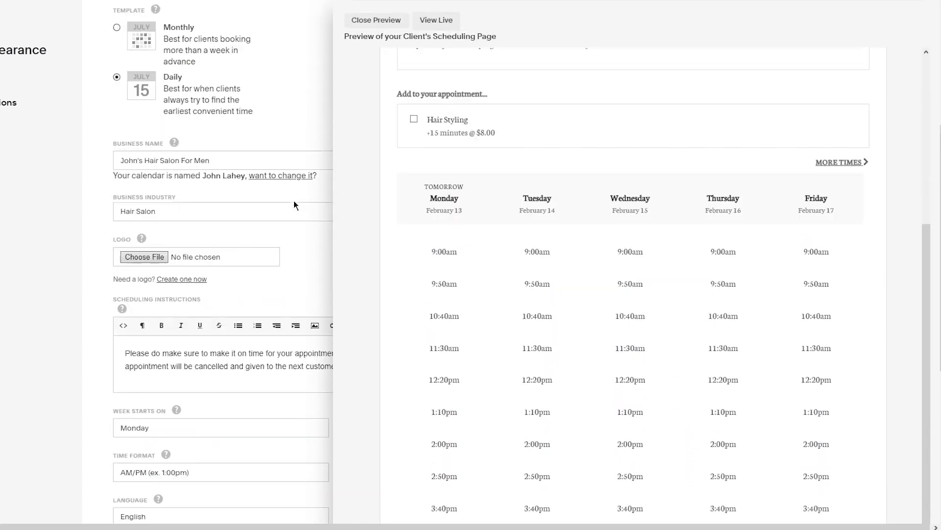
scroll(488, 246, up, 3)
scroll(520, 260, up, 5)
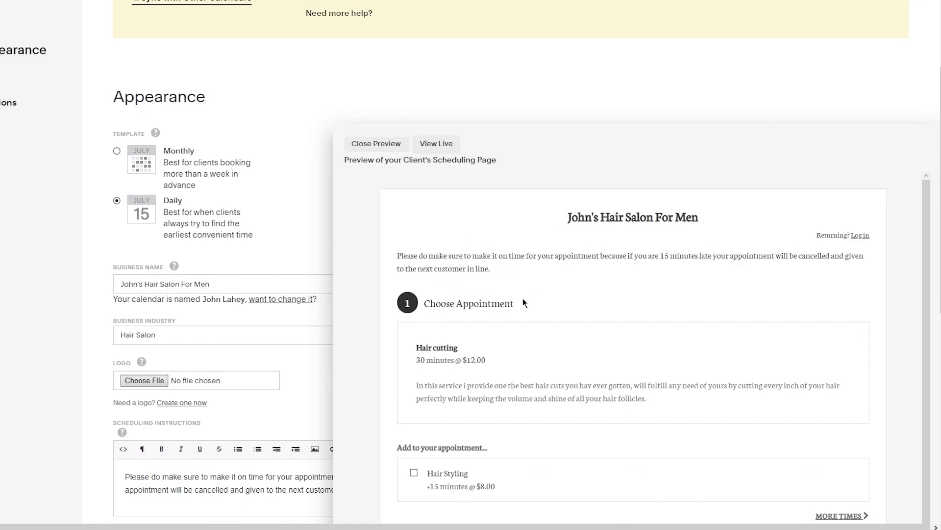
scroll(523, 301, down, 2)
scroll(487, 273, down, 3)
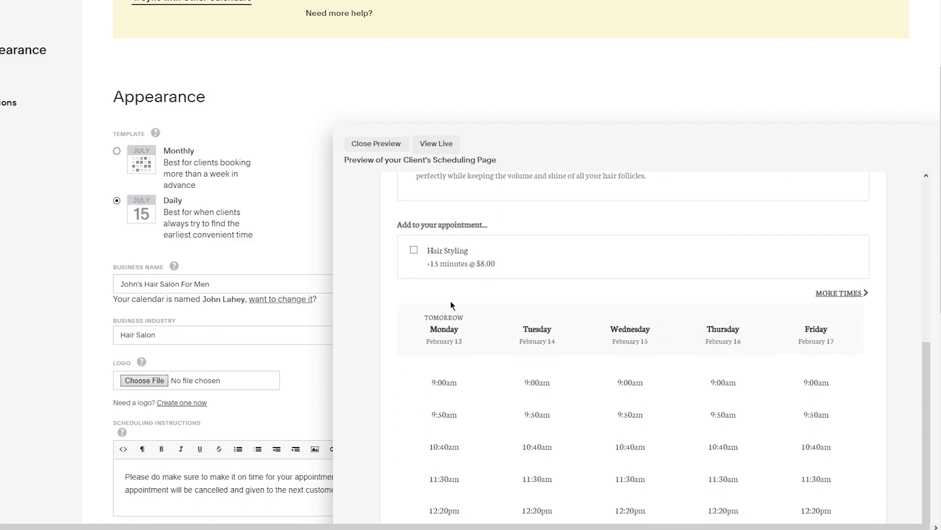
scroll(451, 301, down, 1)
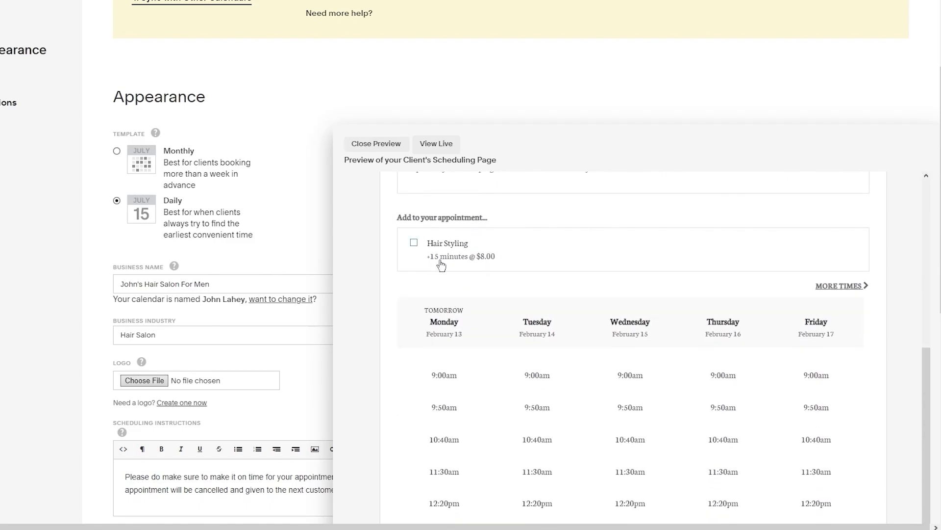
scroll(441, 264, down, 7)
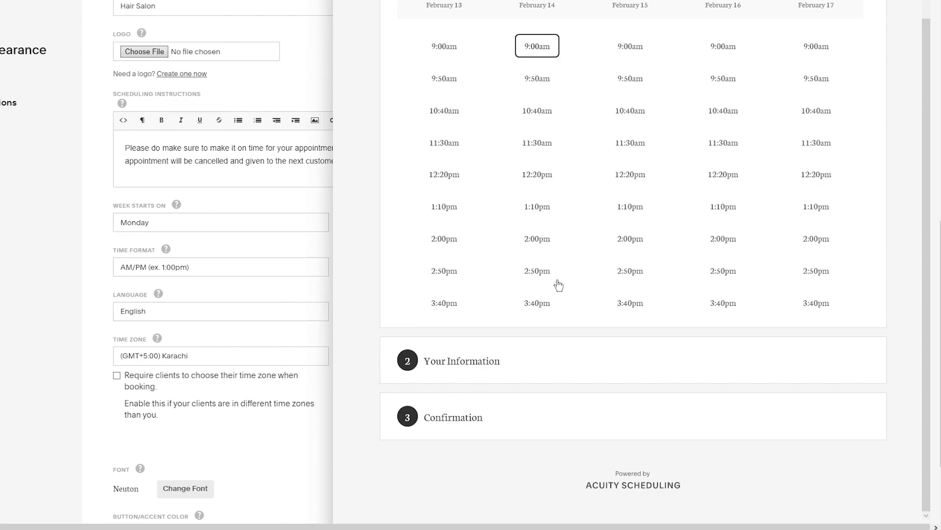
scroll(559, 284, up, 5)
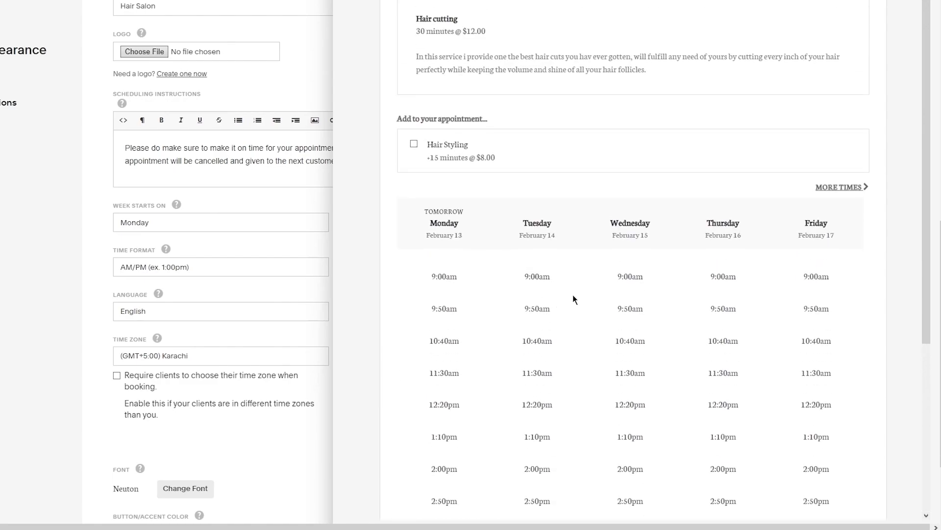
Book the Tuesday 9:00am slot through to Your Information, then close the preview.
click(547, 288)
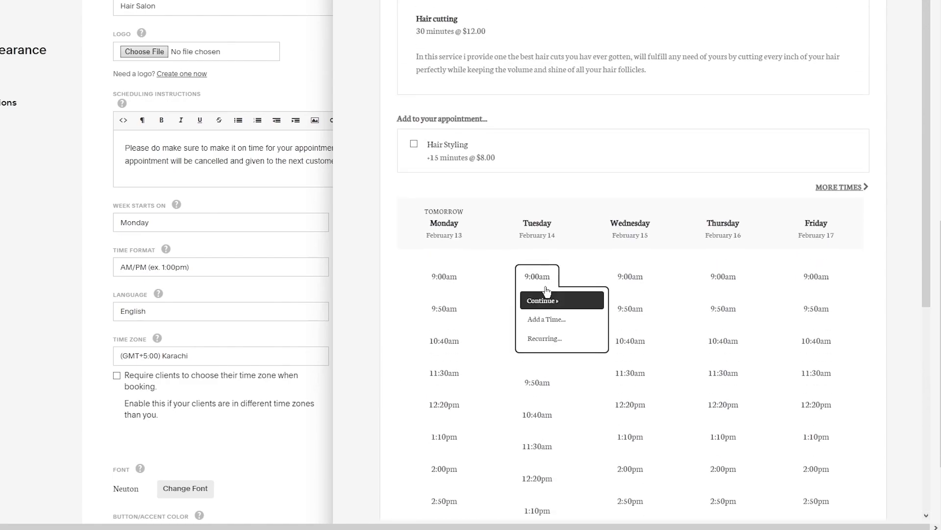
click(549, 303)
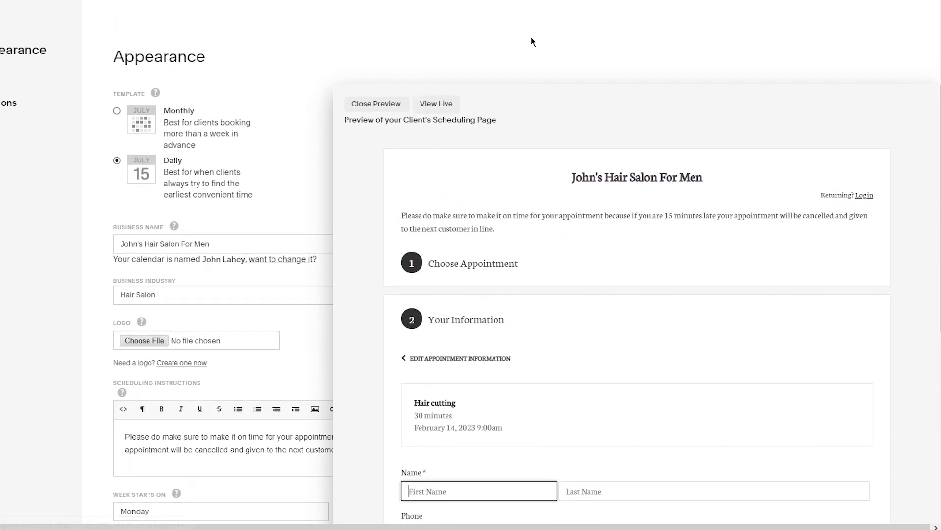
scroll(533, 41, up, 4)
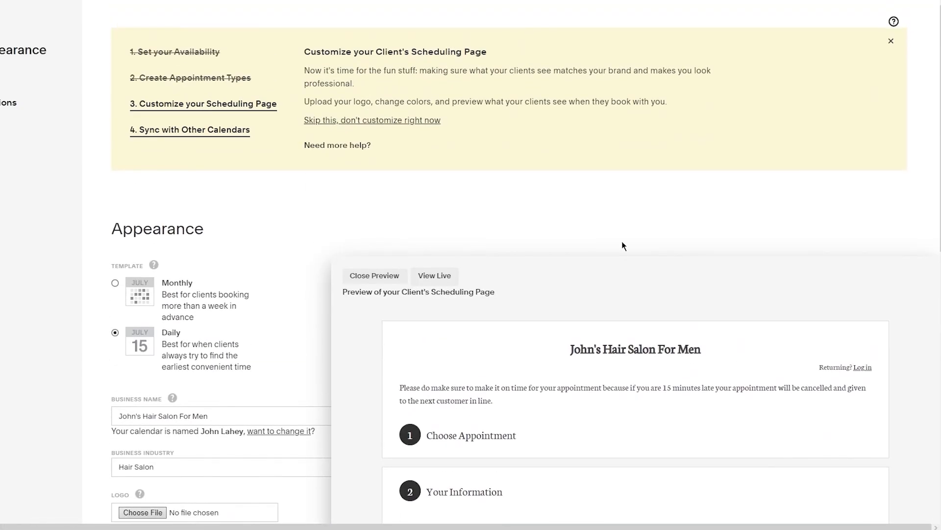
click(383, 276)
scroll(613, 240, down, 9)
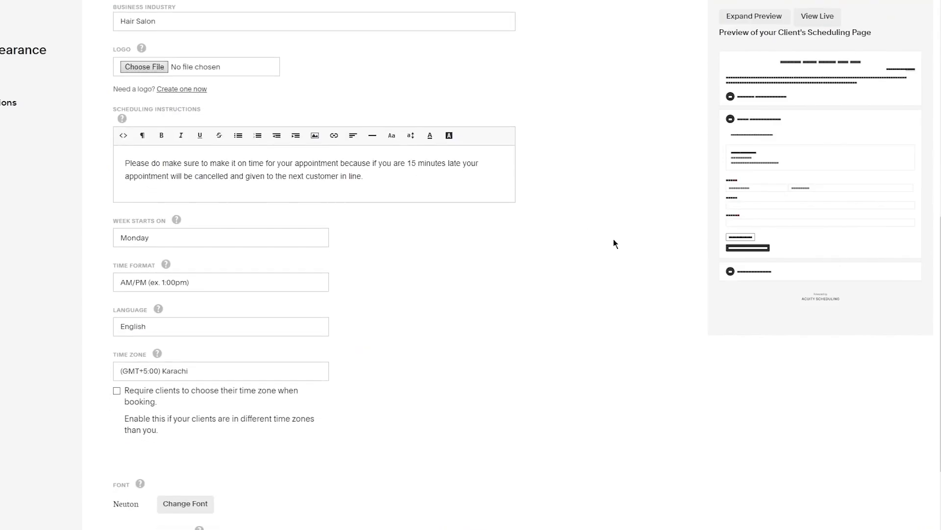
scroll(162, 334, down, 2)
scroll(158, 336, up, 3)
scroll(158, 337, up, 2)
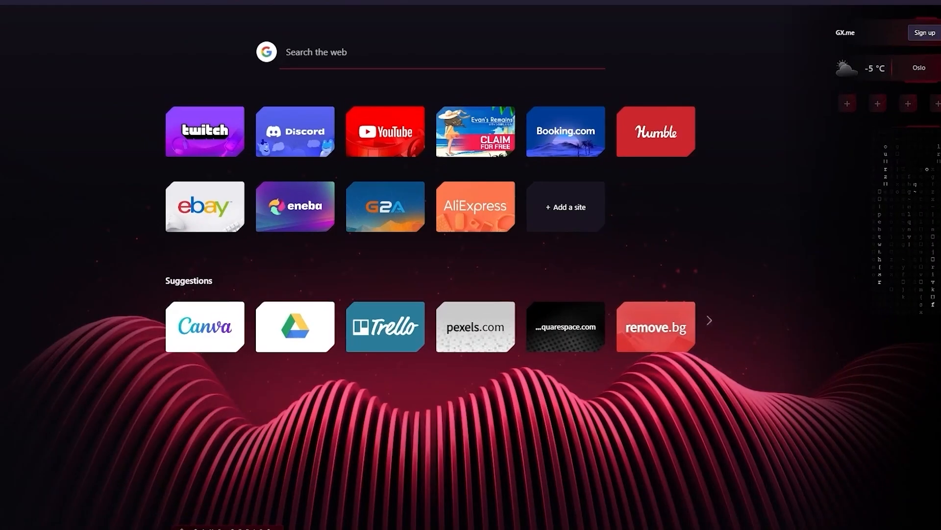
Search the web for 'canva' and open the Canva homepage.
text(canva)
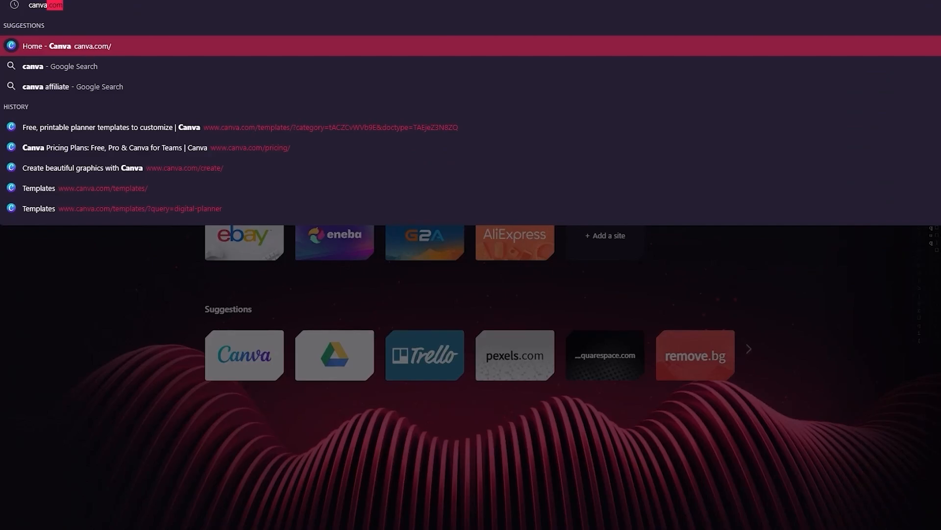
key(Delete)
key(Return)
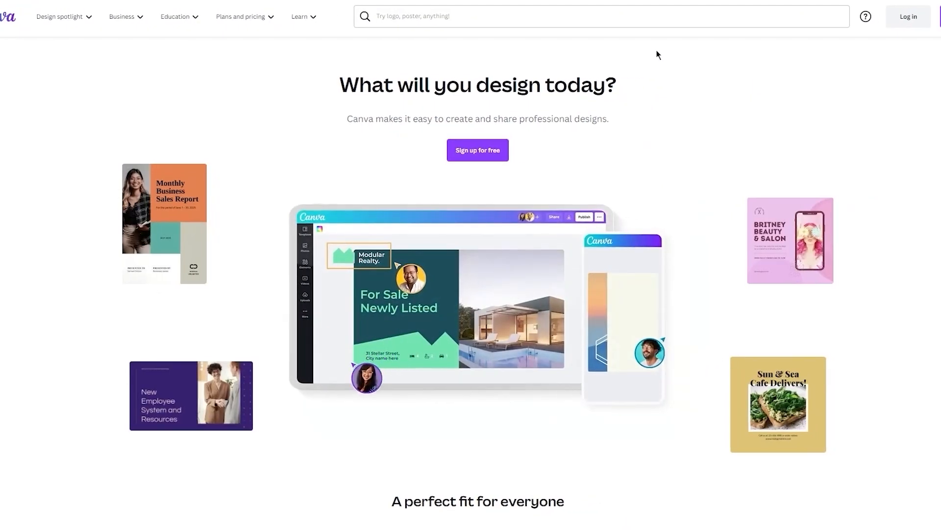
scroll(657, 55, down, 20)
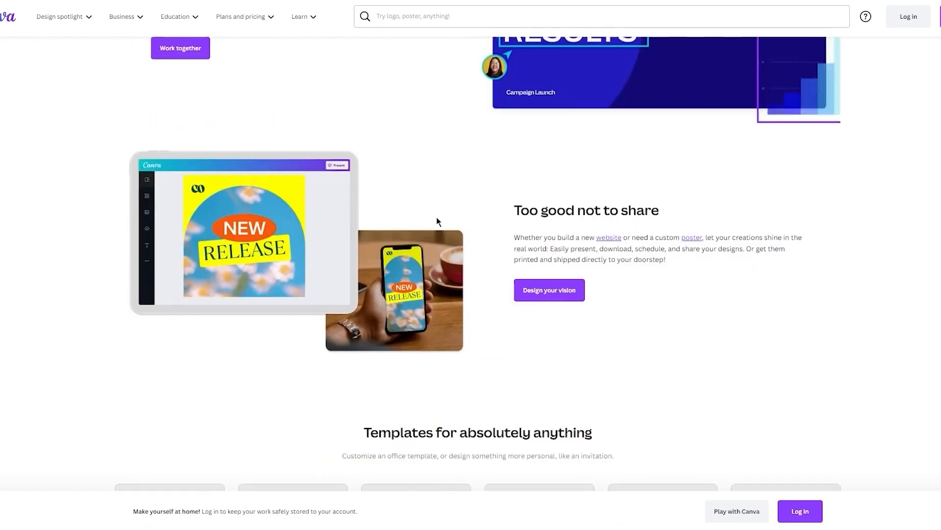
scroll(436, 217, down, 10)
scroll(39, 213, up, 20)
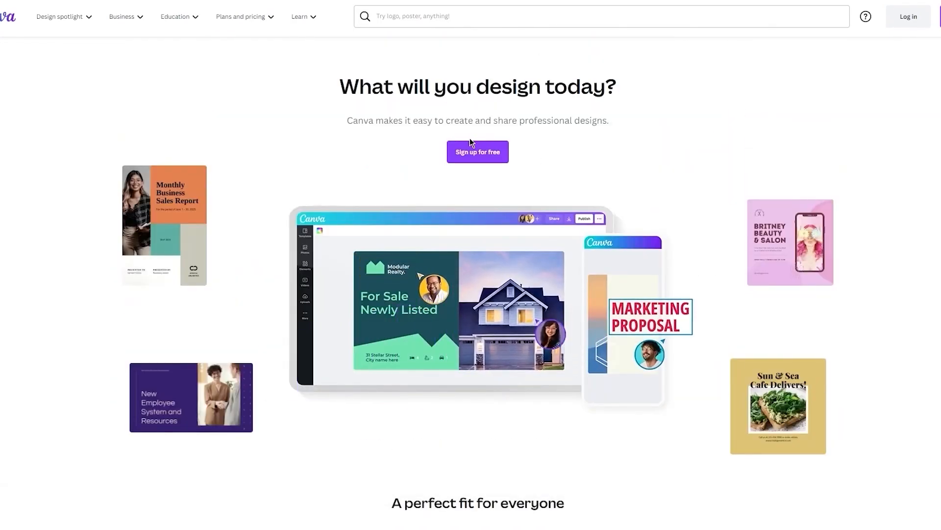
Start a free Canva sign-up using an address copied from a temporary email site.
click(482, 158)
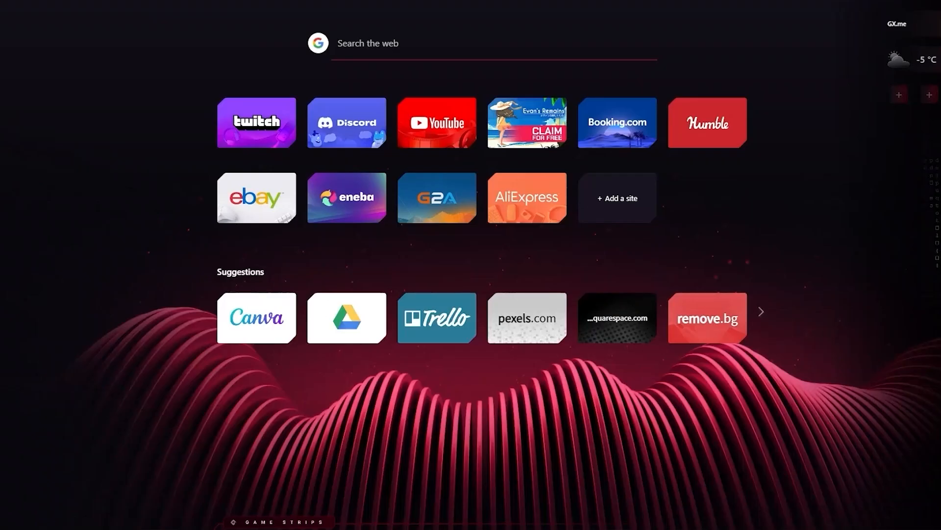
text(temp)
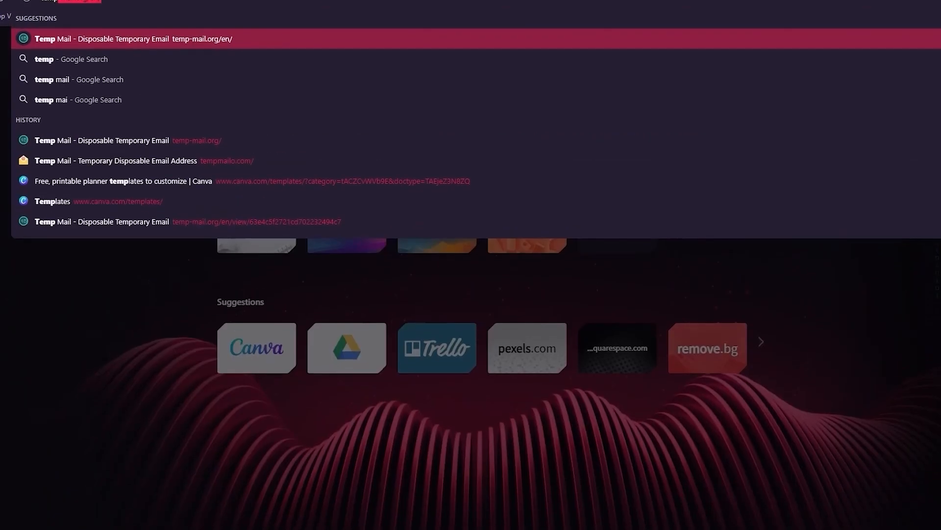
key(Return)
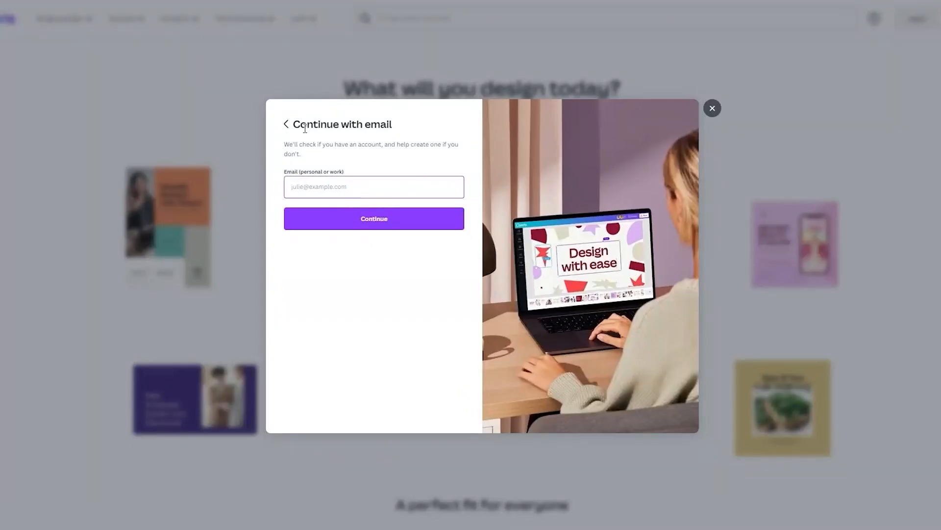
click(290, 189)
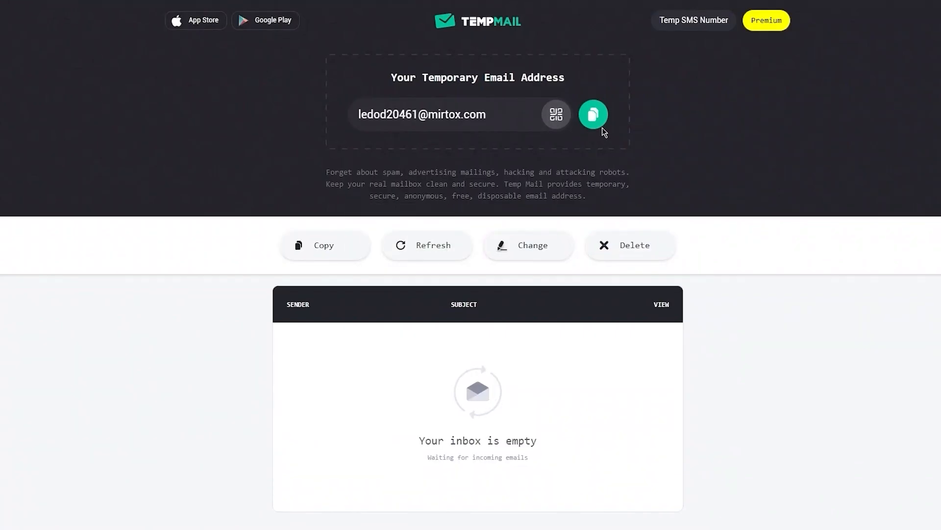
click(595, 122)
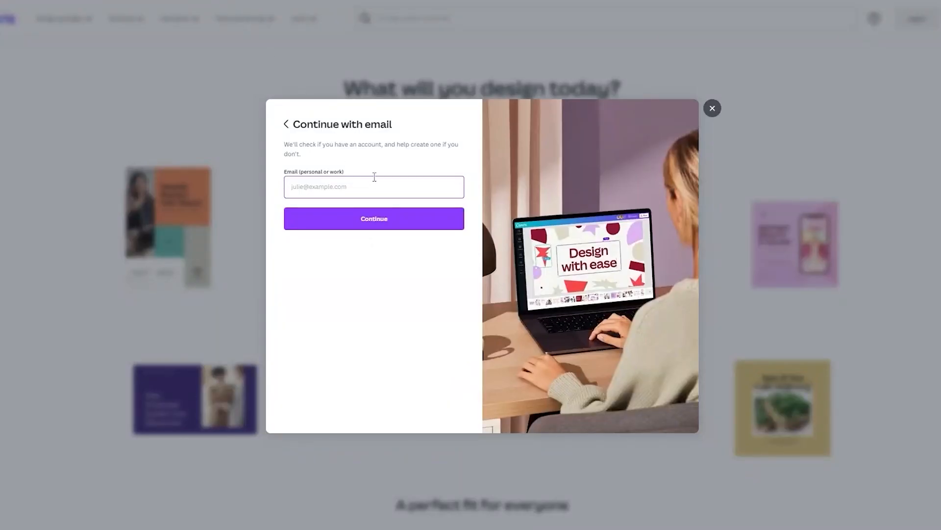
key(ctrl+v)
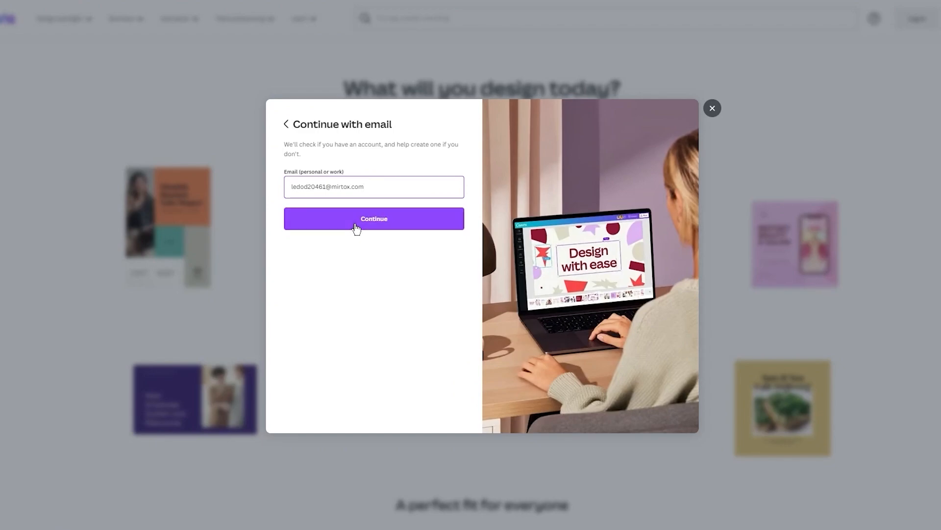
click(355, 229)
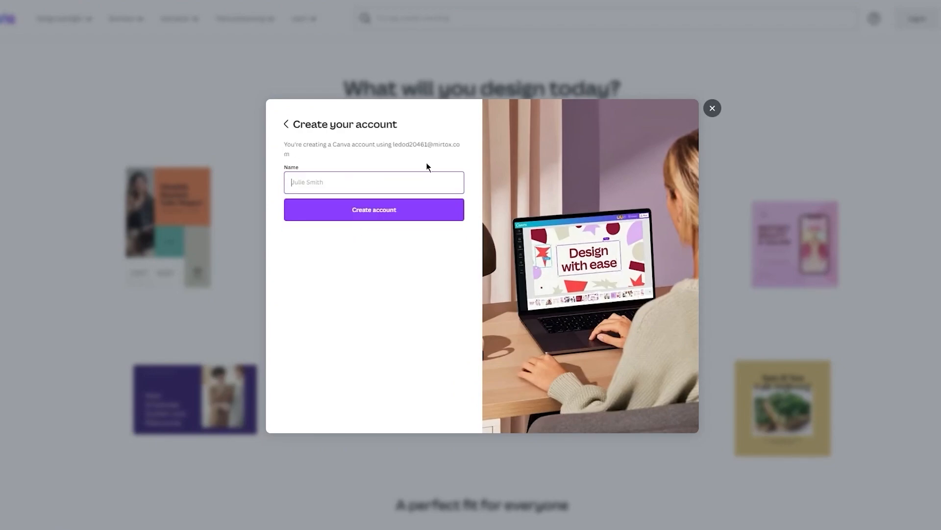
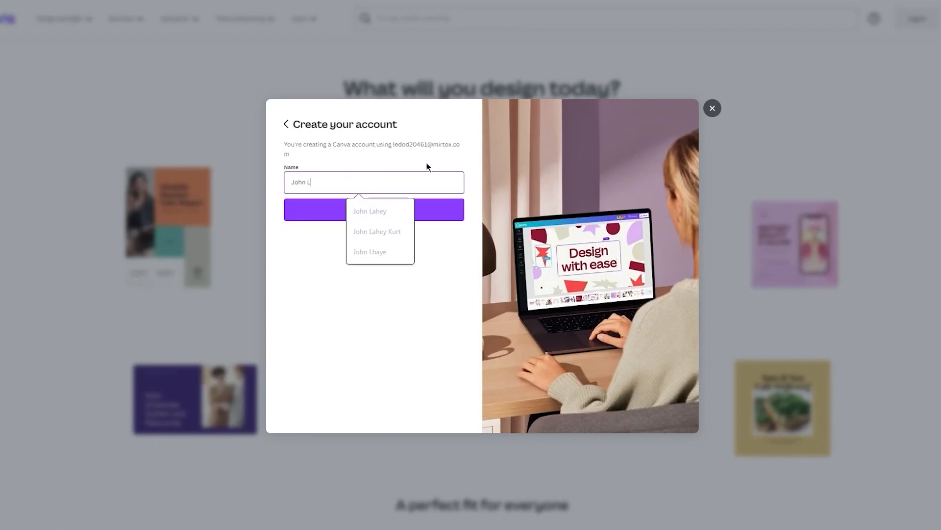
Enter the account holder's name and reach the verification code prompt.
key(Return)
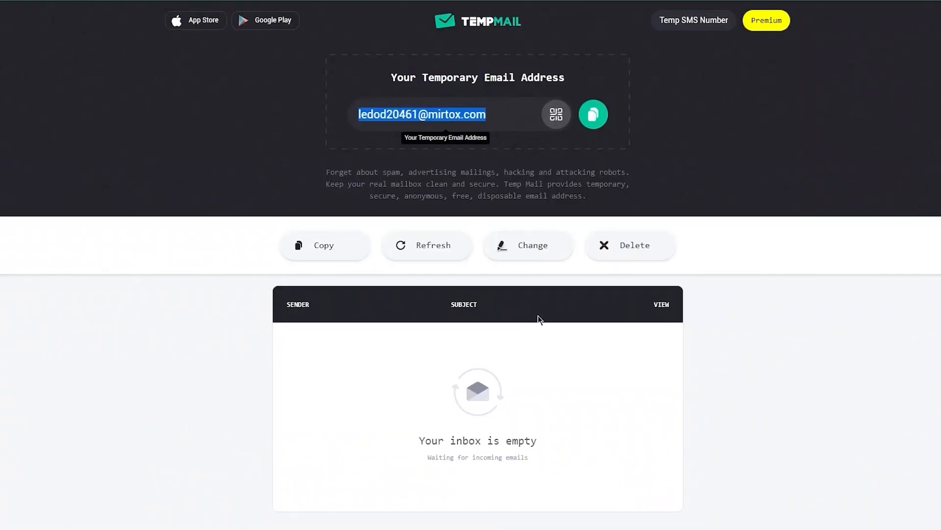
scroll(553, 434, down, 2)
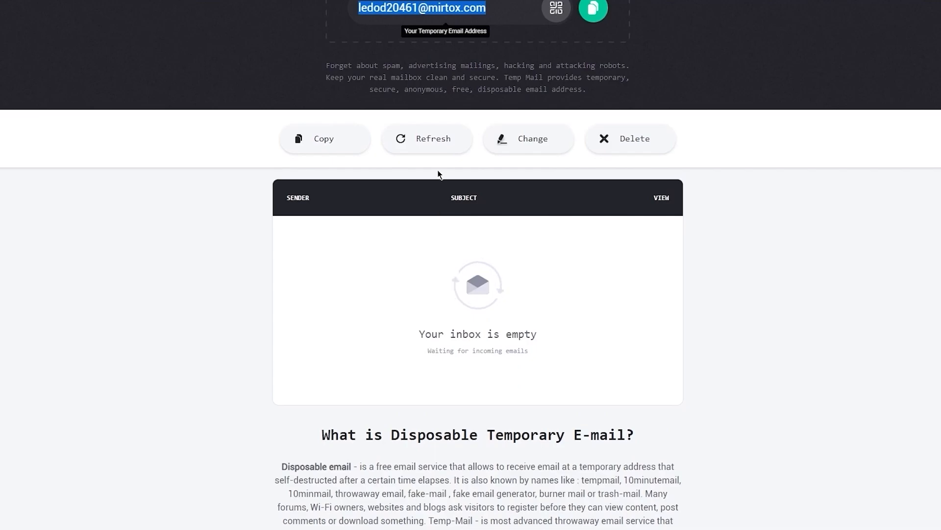
double_click(434, 334)
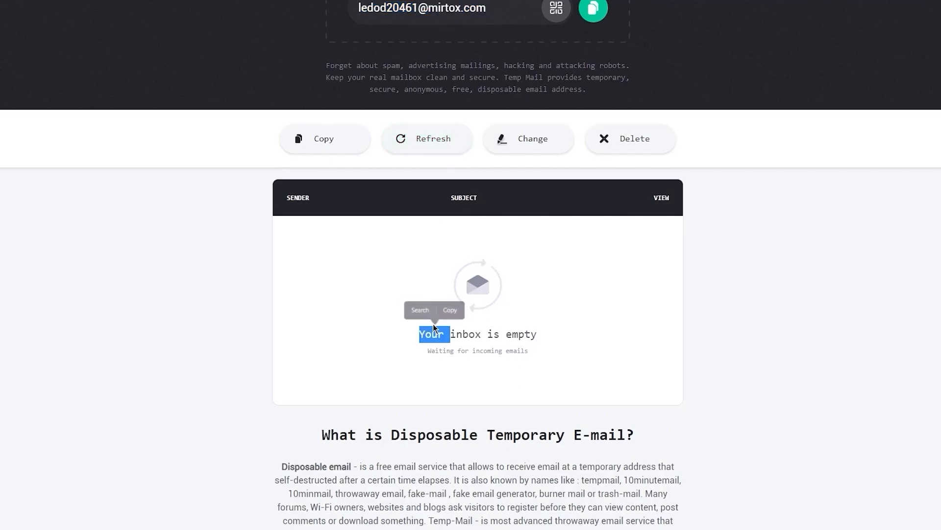
click(241, 284)
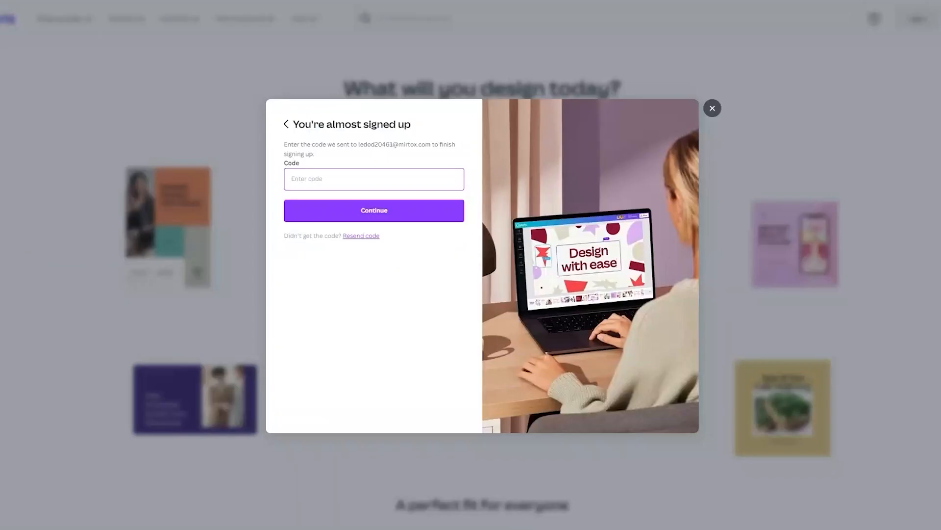
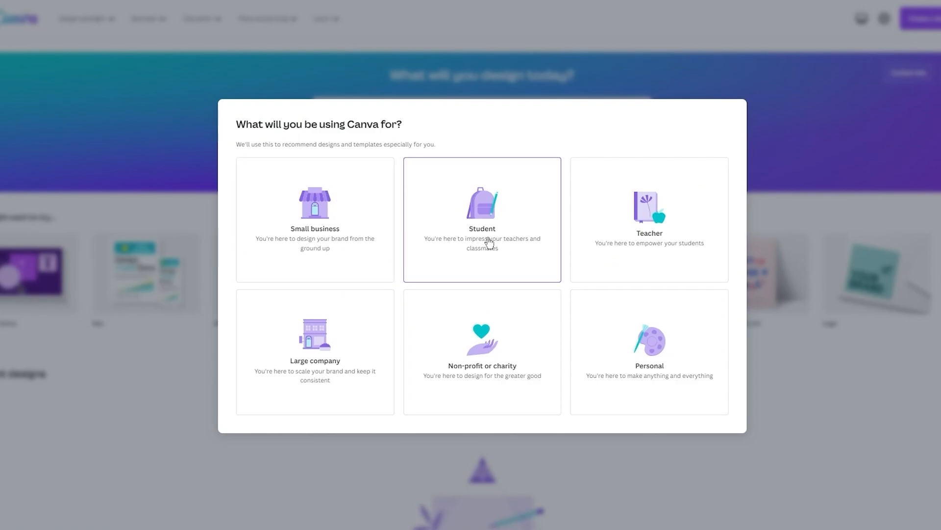
Enter the emailed verification code, choose Personal use, and decline the Pro trial.
click(694, 346)
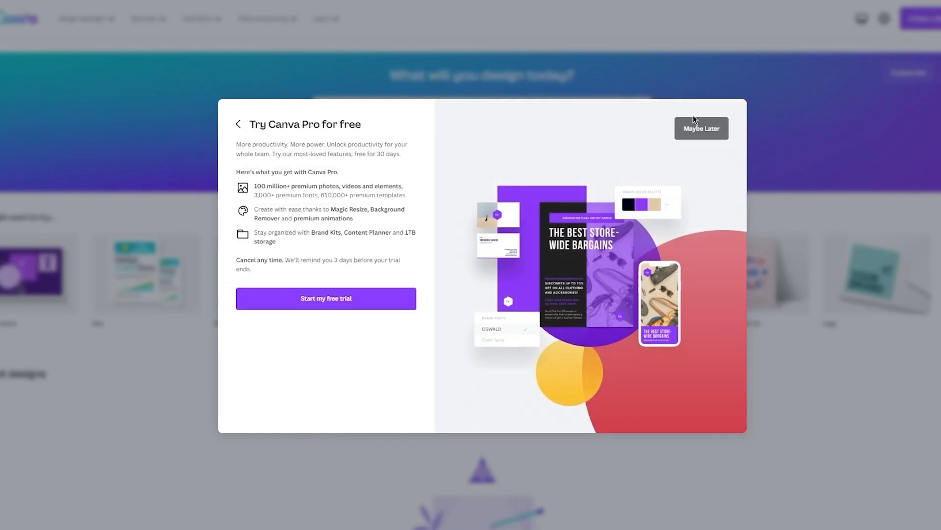
click(691, 128)
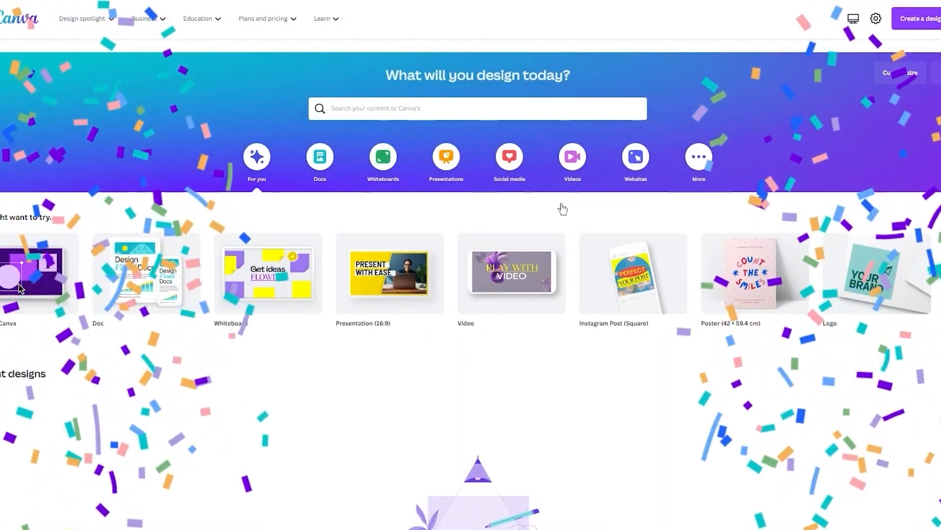
Open the side navigation and browse the Design spotlight, Business, Education and Plans menus.
click(18, 20)
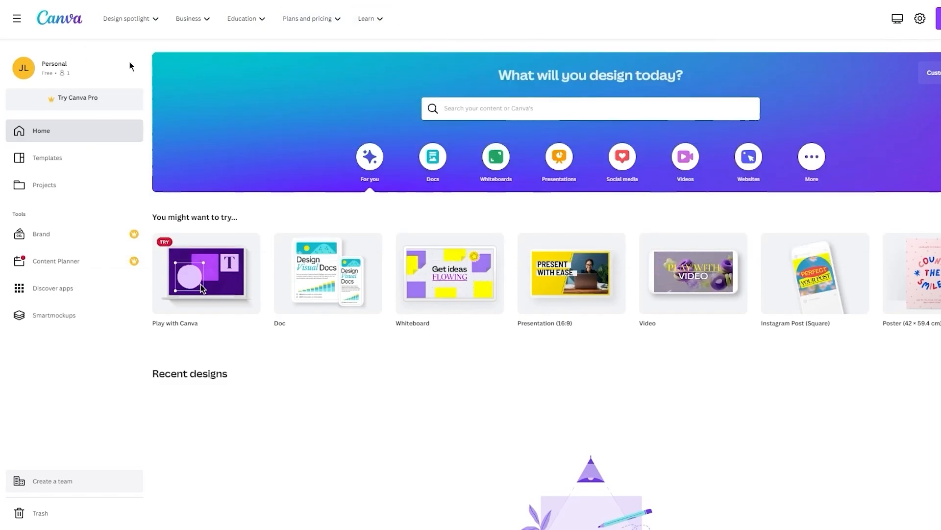
mouse_move(142, 20)
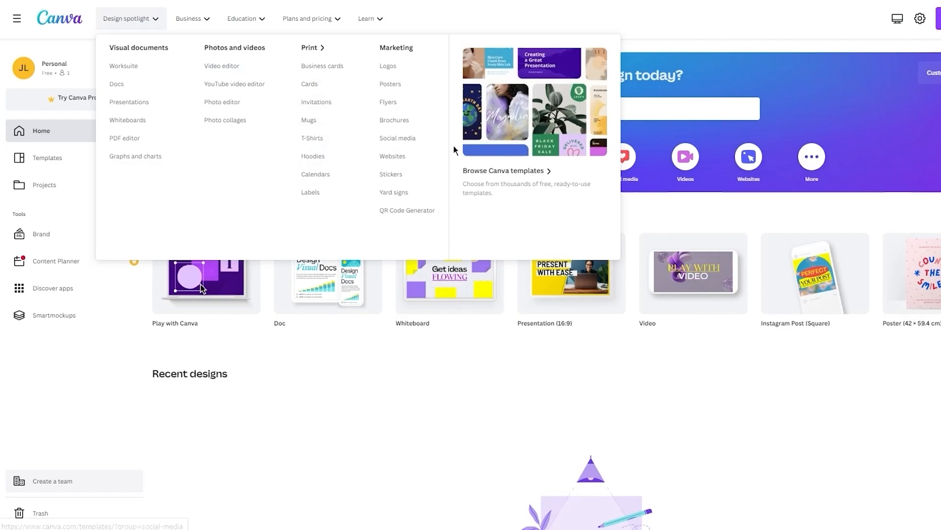
mouse_move(194, 20)
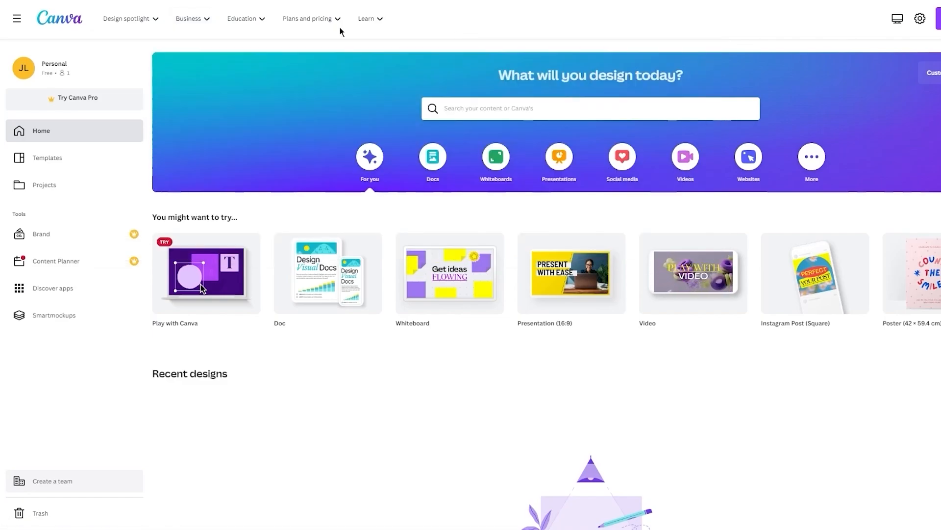
mouse_move(238, 28)
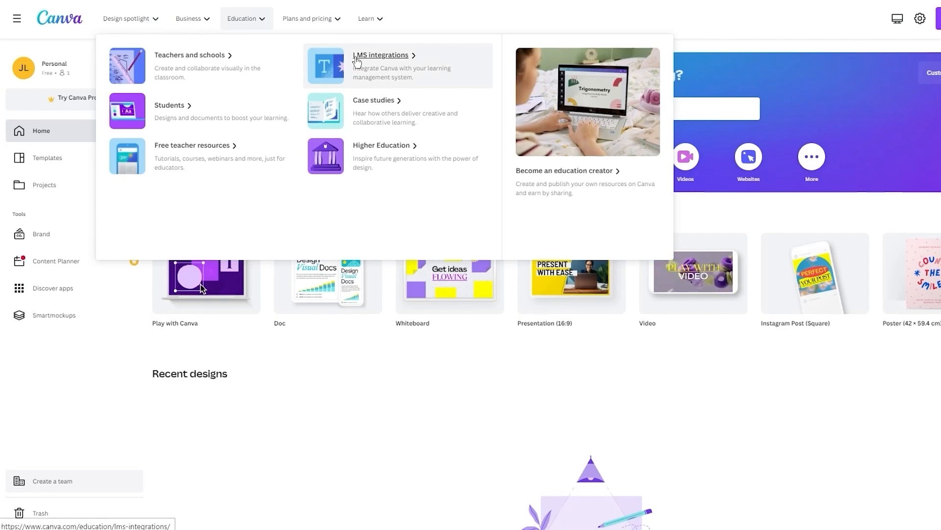
mouse_move(322, 19)
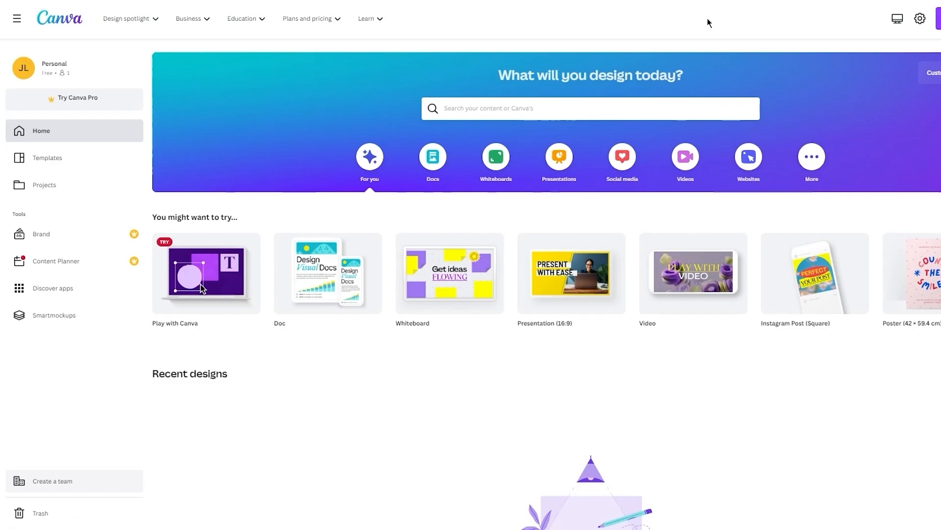
Create a new design in the Logo format and skip the tour.
click(896, 21)
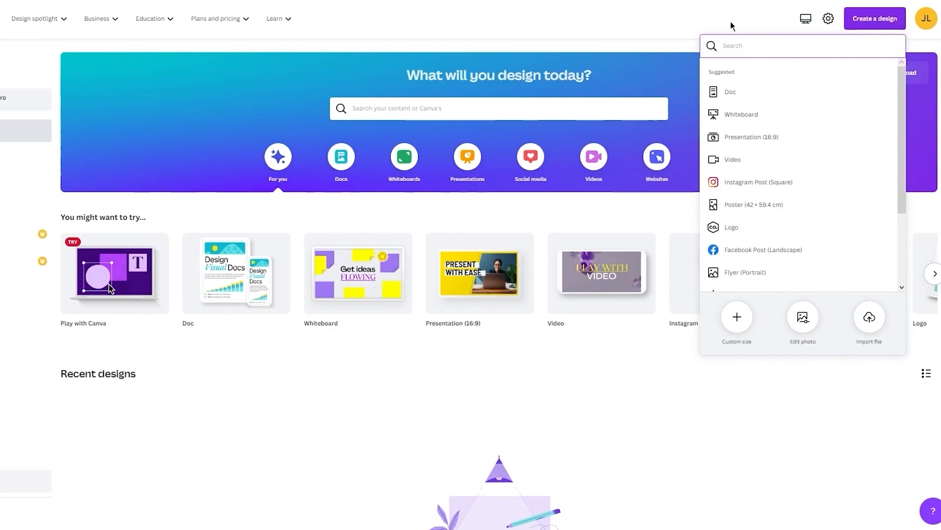
text(logo)
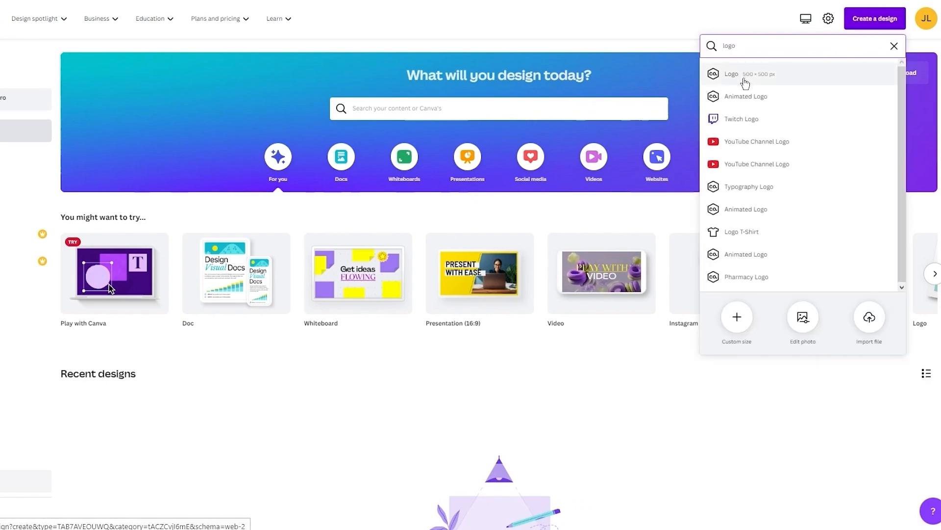
click(745, 82)
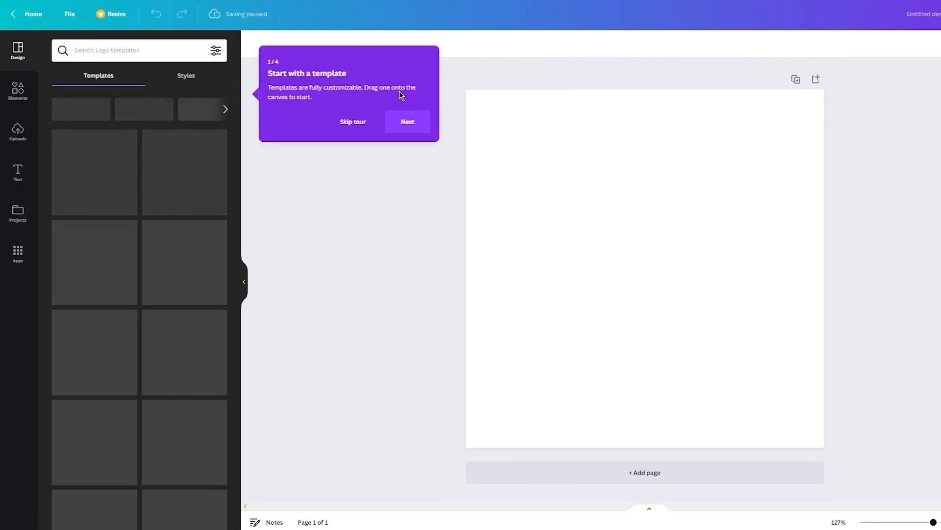
click(347, 122)
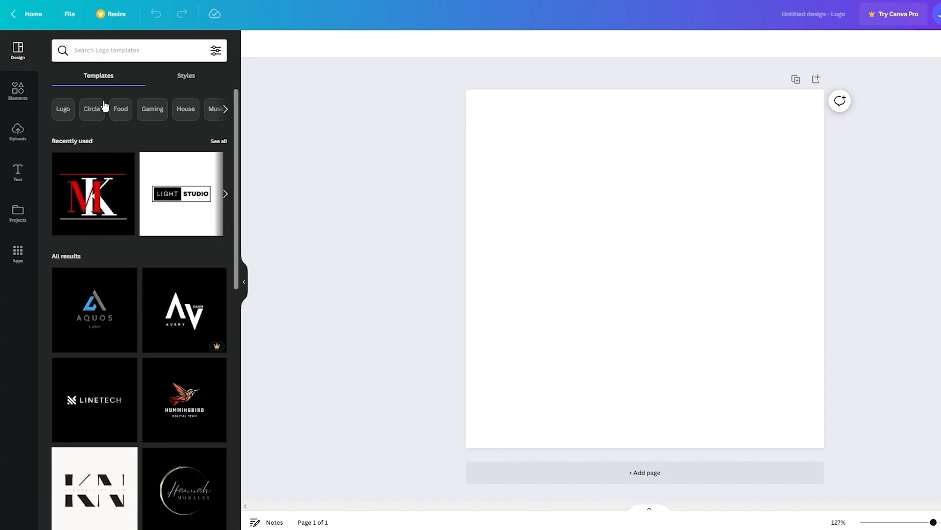
Fill the logo page background with dark blue.
click(495, 238)
click(255, 44)
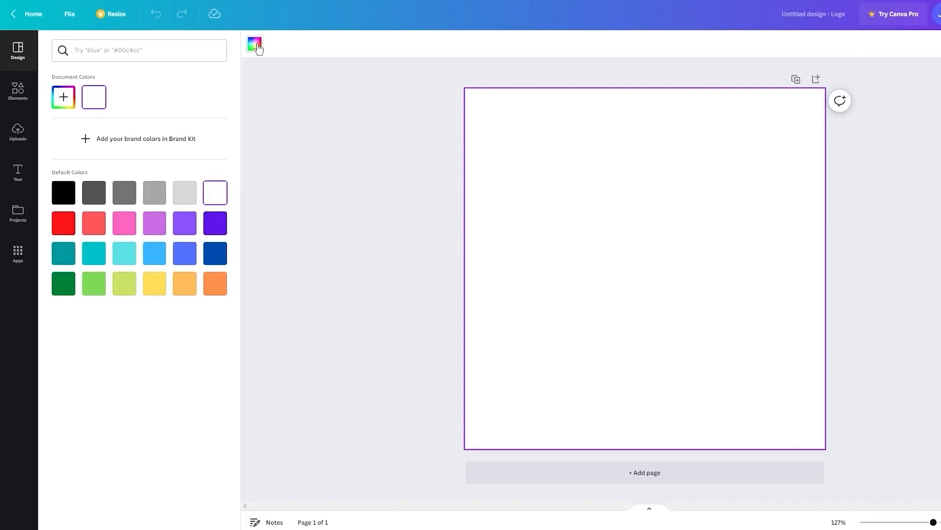
click(220, 253)
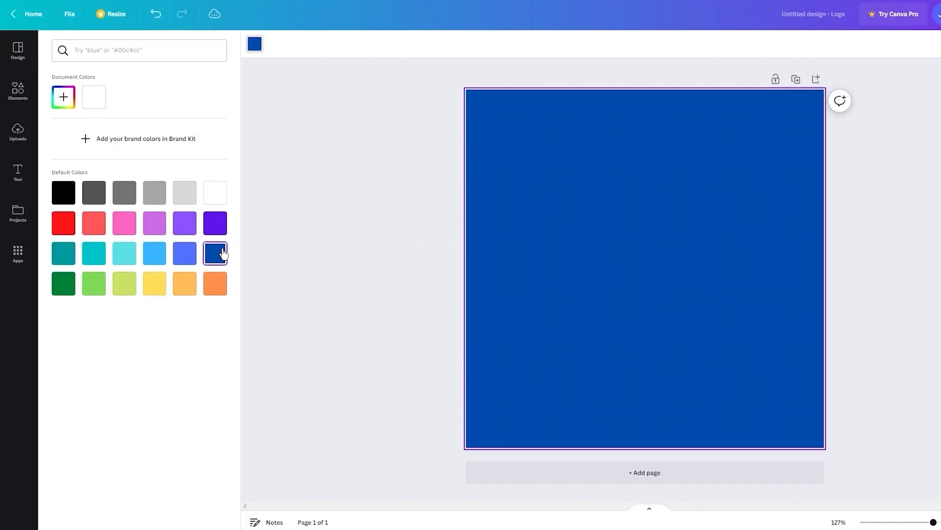
click(396, 219)
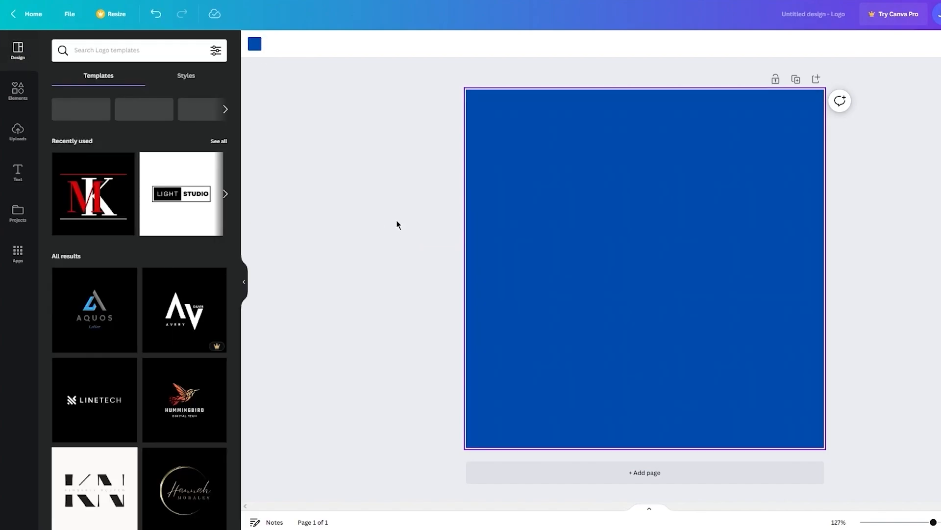
Add the scissors-and-comb graphic from Elements and move it toward the top.
click(17, 91)
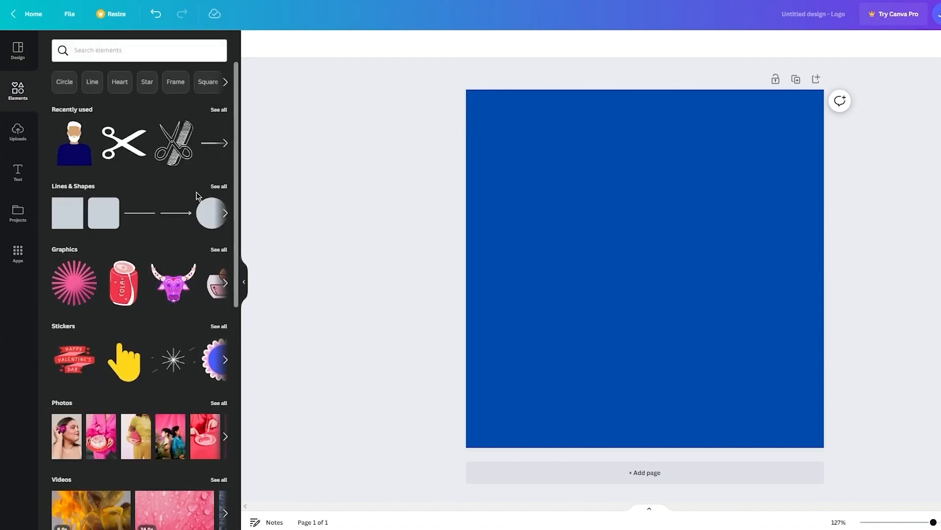
click(174, 145)
drag(666, 277, 663, 216)
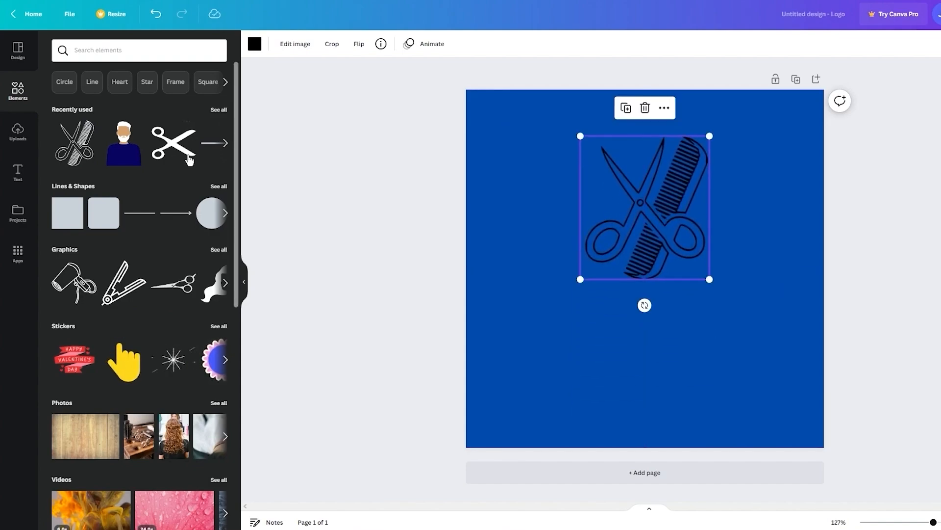
Add the white-bearded man avatar and place it at the bottom of the page.
scroll(188, 158, right, 3)
scroll(188, 158, left, 3)
click(123, 143)
drag(664, 300, 660, 408)
key(Escape)
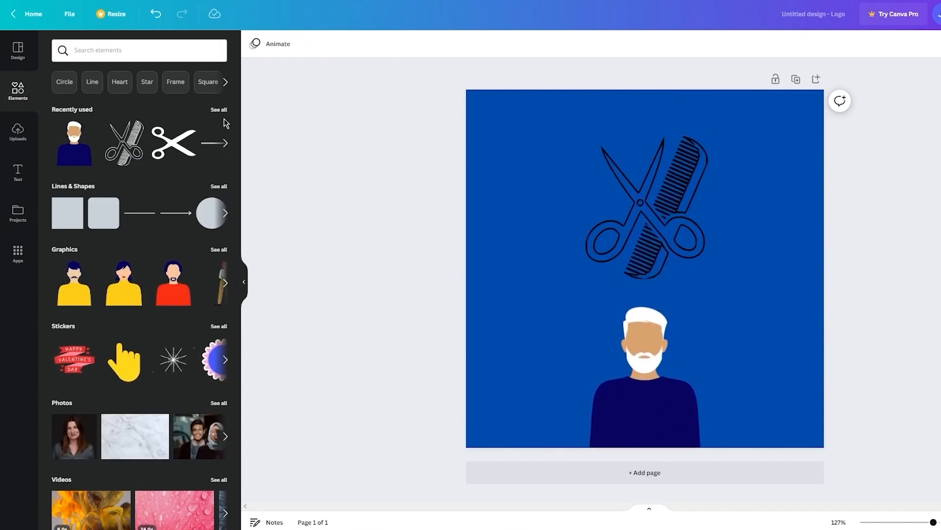
click(113, 50)
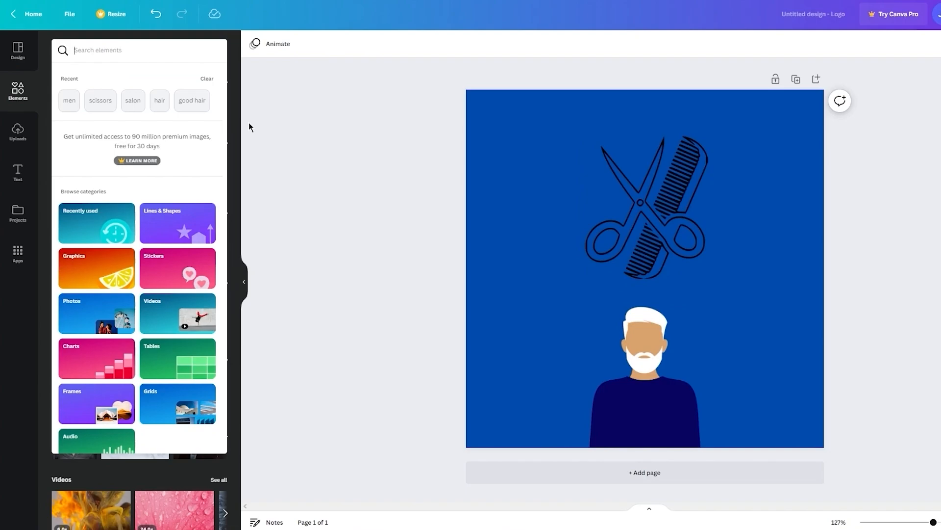
Add the DAZZLE text combination, delete its subtitle, and retitle it 'JOHN'S HAIR CUT SALON FOR MEN'.
click(17, 164)
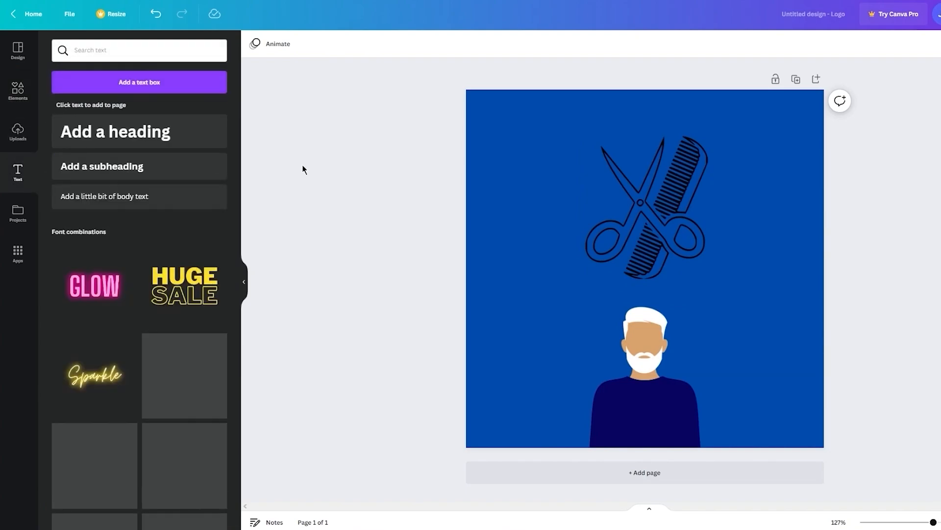
click(94, 279)
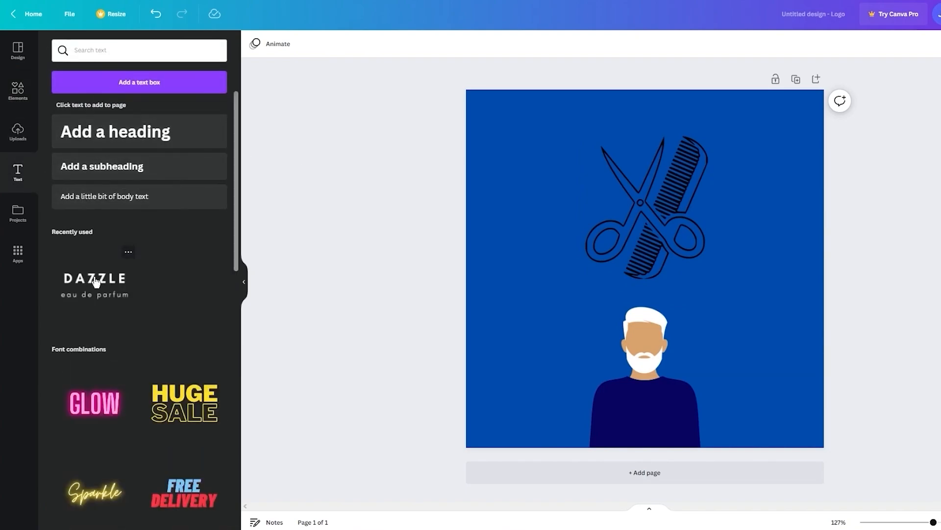
click(633, 301)
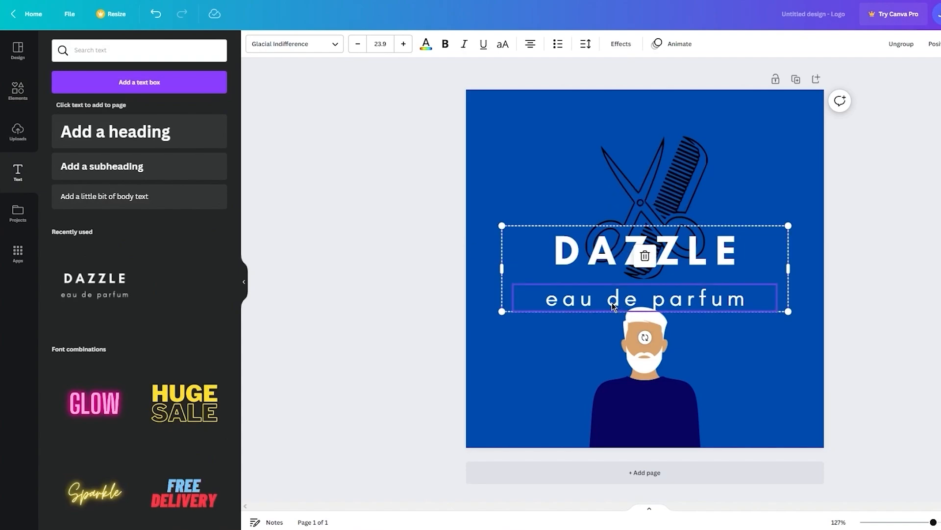
key(Delete)
double_click(702, 264)
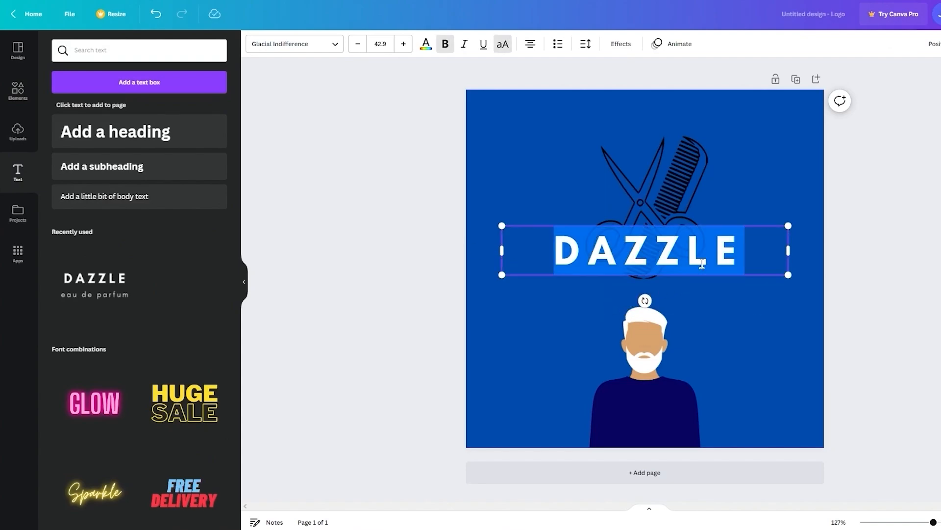
text(JOHN'S HA)
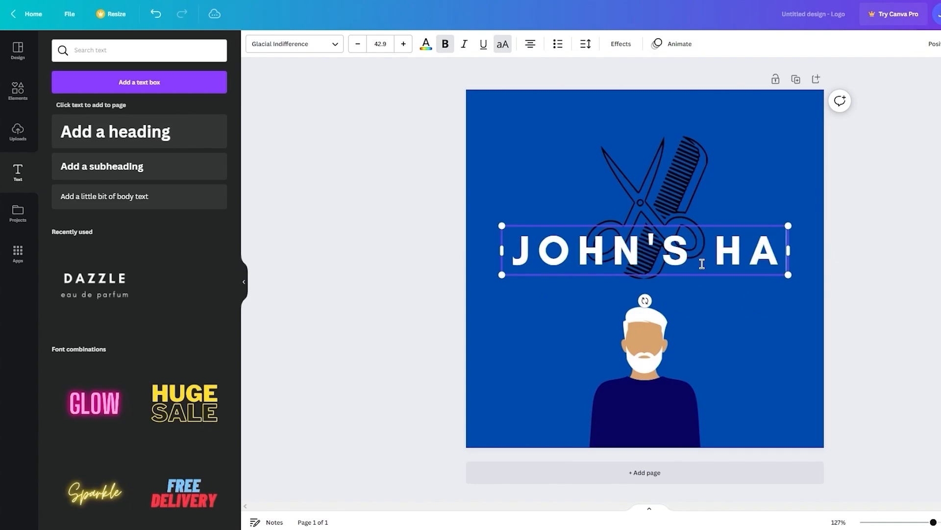
text(IR CUT SALON FO)
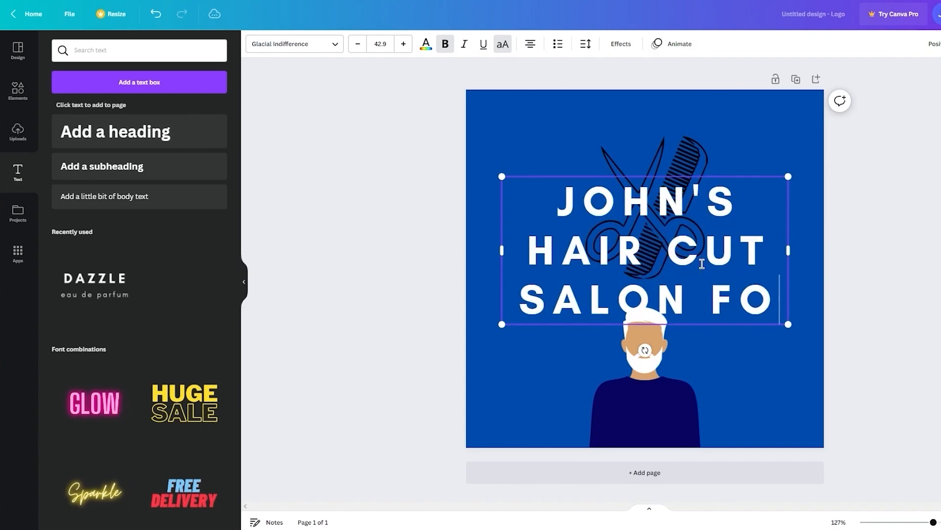
text(R MEN)
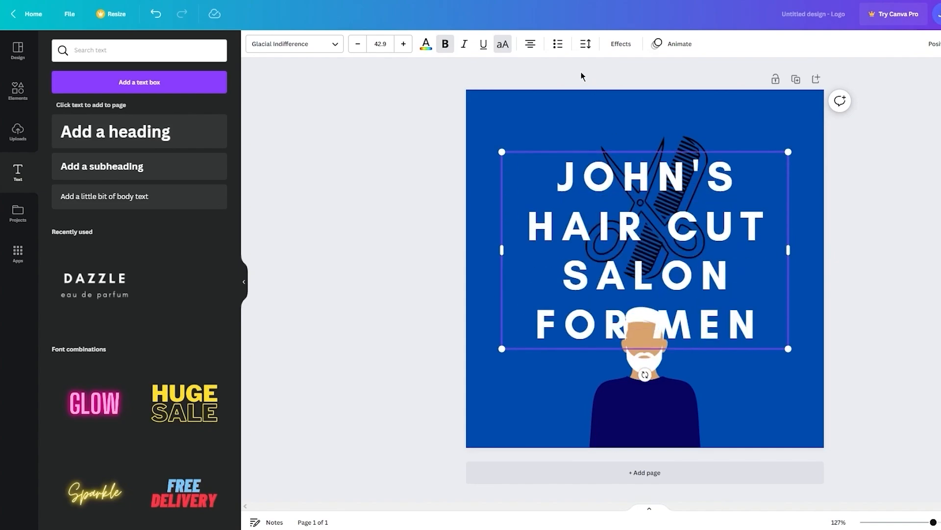
Shrink the title to font size 16 and move it to the top of the logo.
click(381, 43)
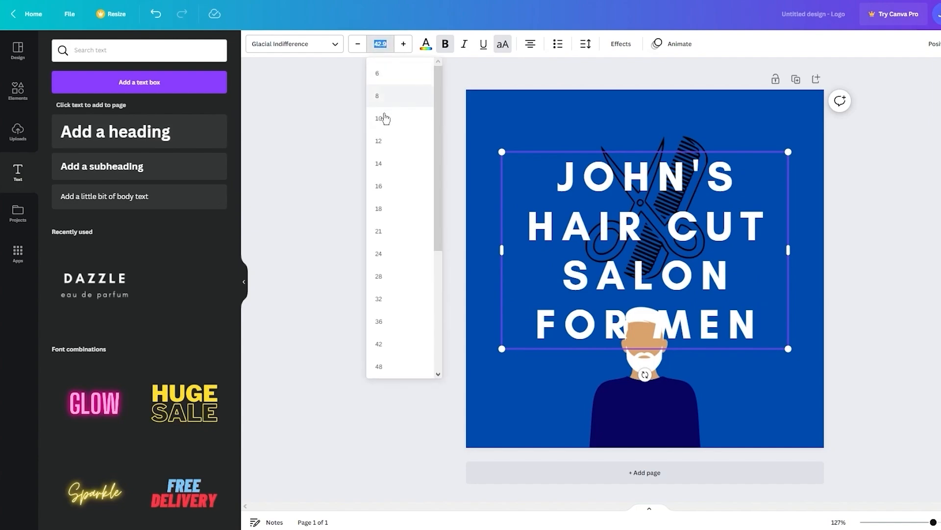
click(384, 186)
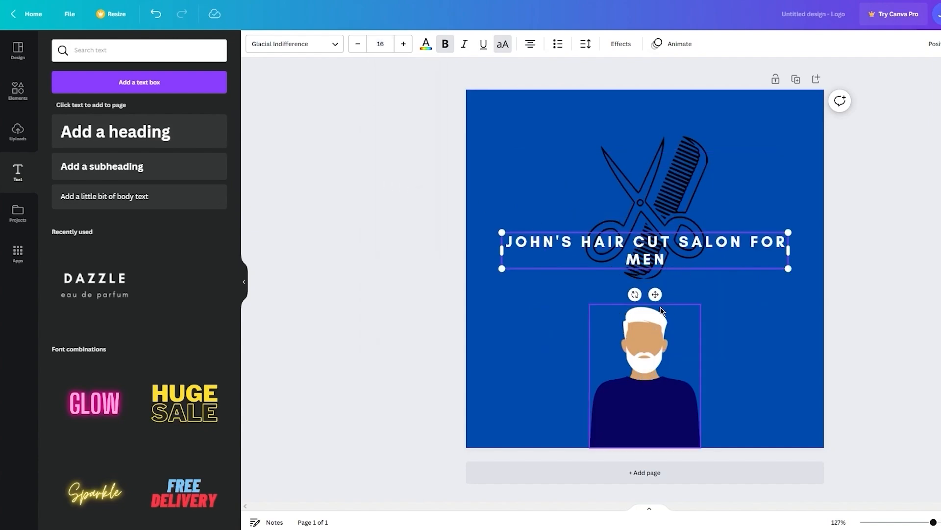
drag(655, 295, 655, 158)
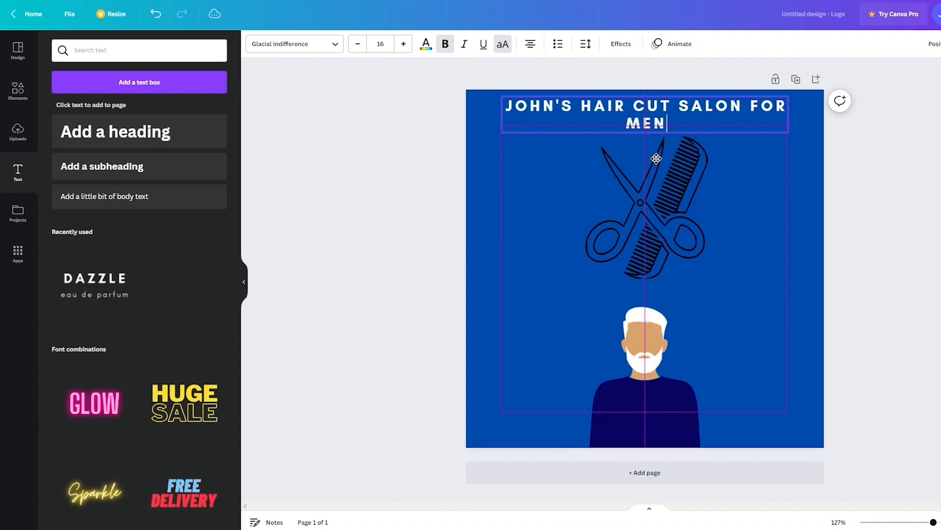
click(843, 205)
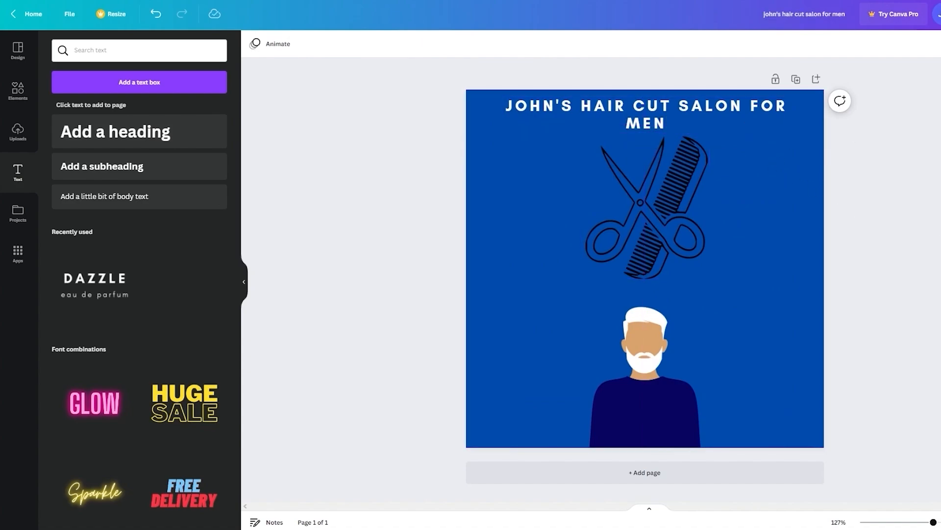
Download the logo design as a PNG file.
click(915, 14)
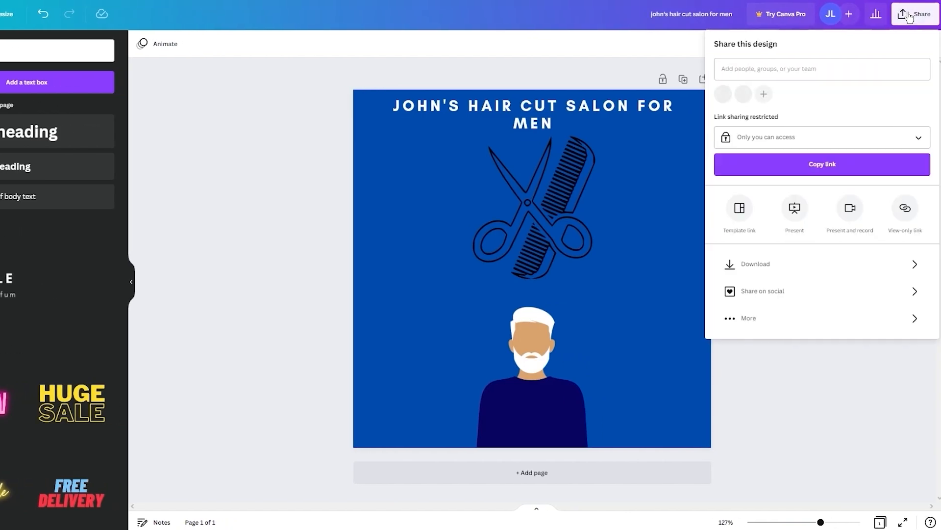
click(788, 264)
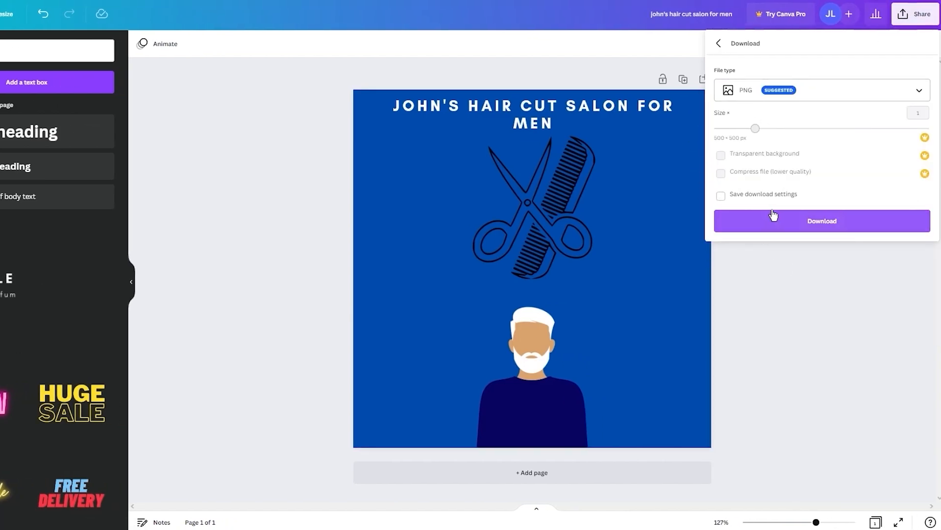
click(756, 298)
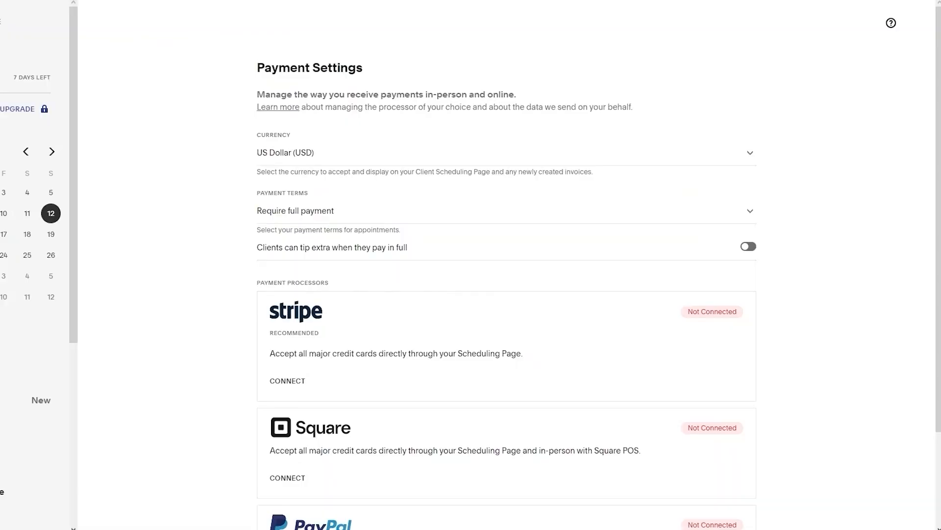
Open and close the account navigation drawer from the Payment Settings page.
scroll(174, 176, down, 6)
scroll(175, 172, up, 6)
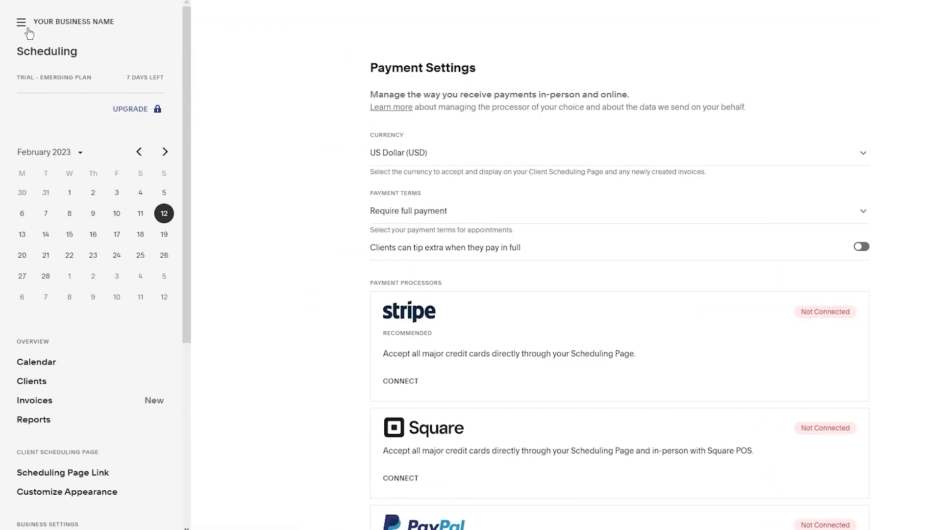
click(67, 26)
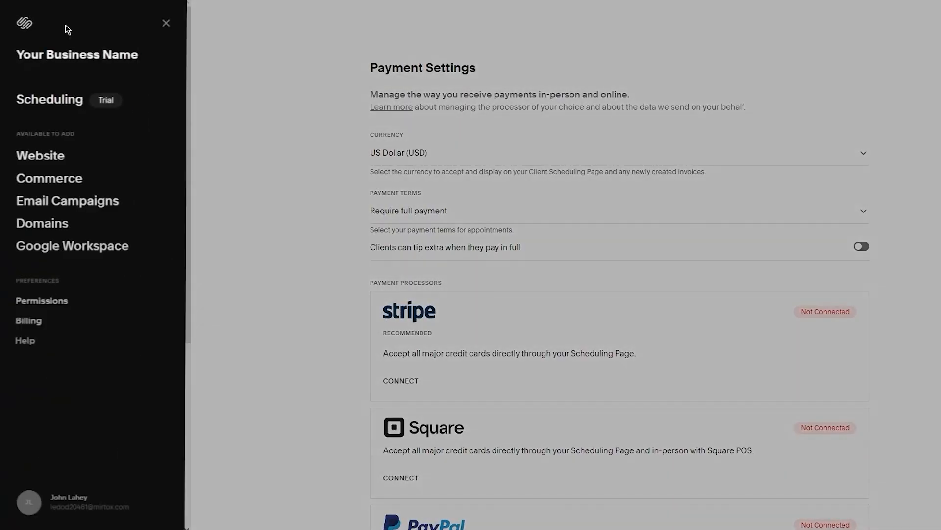
click(170, 25)
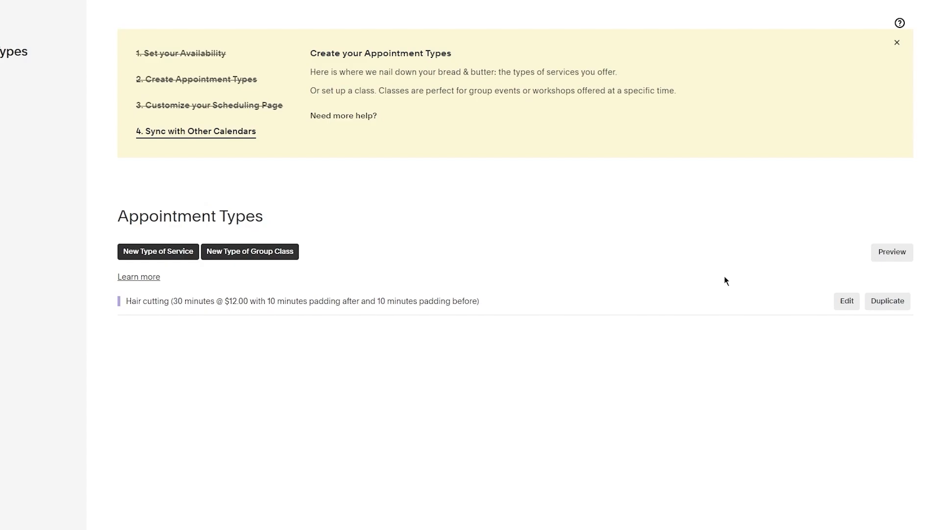
Preview the client scheduling page for the Hair cutting service.
click(892, 252)
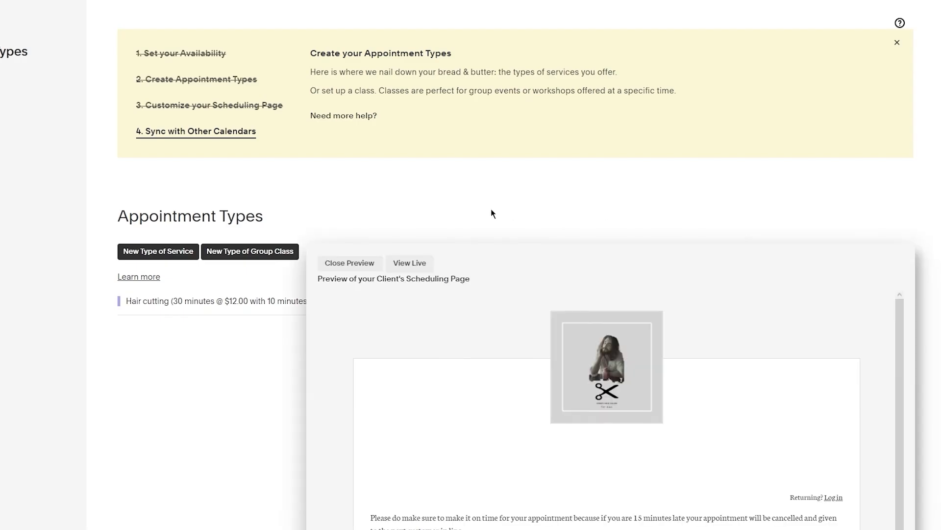
scroll(491, 211, down, 6)
scroll(341, 210, up, 3)
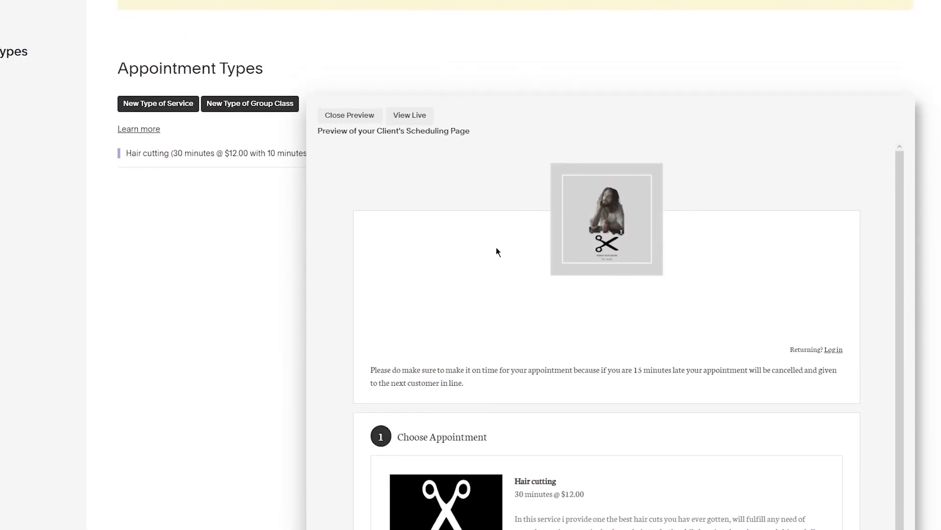
scroll(534, 286, down, 1)
scroll(647, 208, down, 1)
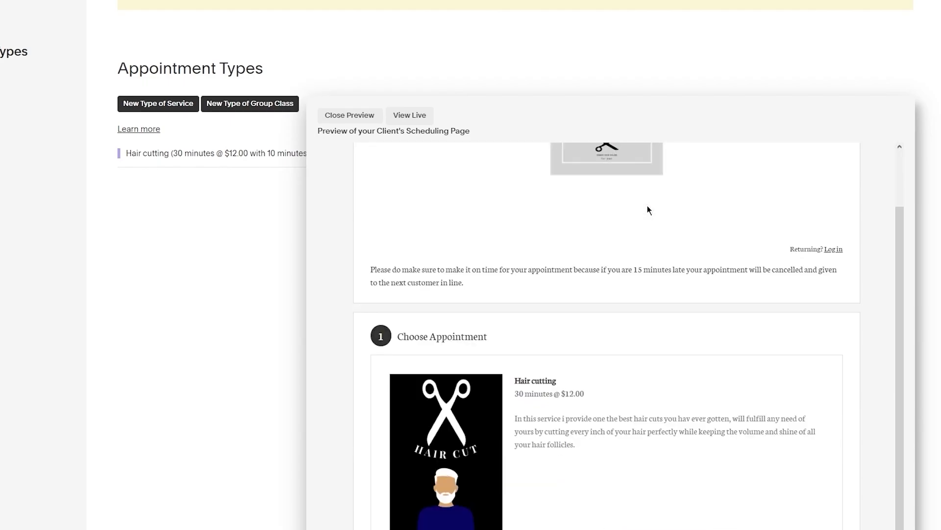
scroll(647, 209, down, 2)
scroll(616, 320, up, 3)
Open the live client scheduling page and browse the available appointment times.
click(410, 116)
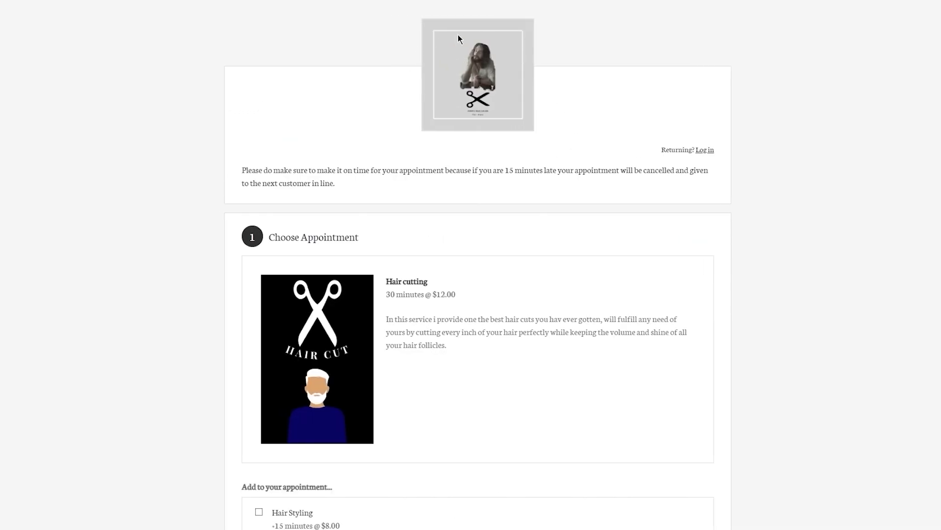
scroll(493, 152, down, 4)
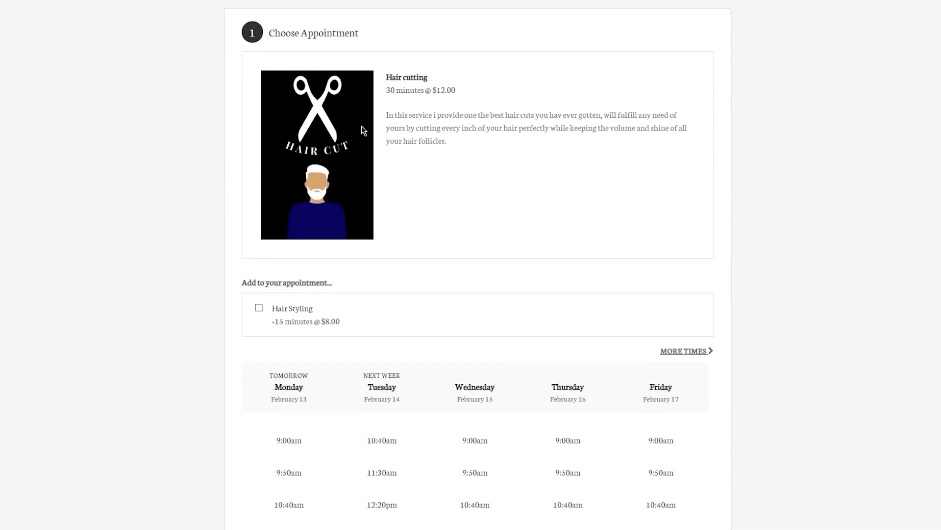
scroll(391, 153, down, 6)
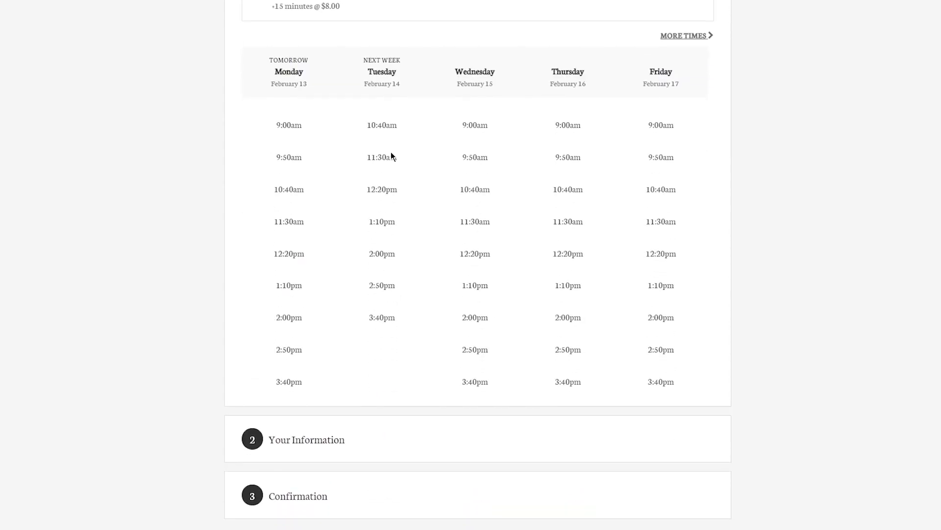
scroll(390, 154, up, 10)
scroll(391, 154, down, 10)
scroll(391, 154, up, 6)
scroll(391, 154, down, 2)
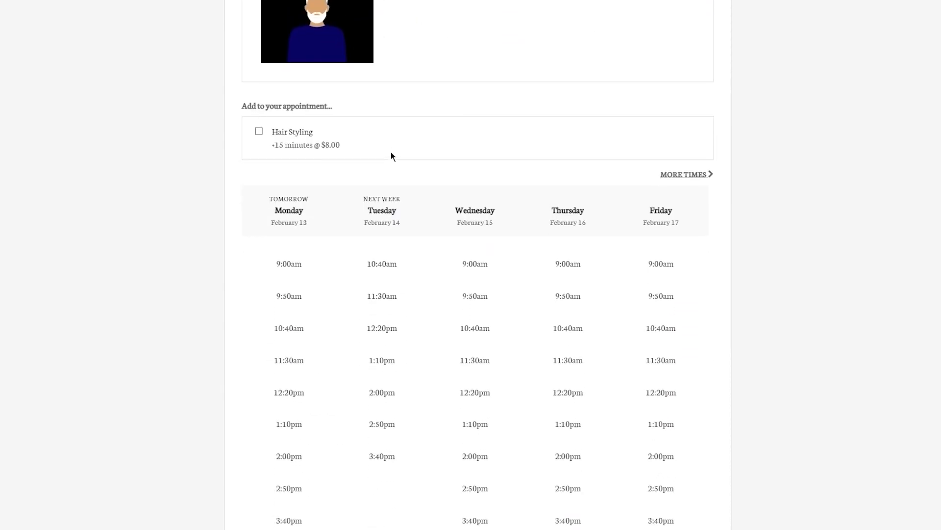
scroll(391, 154, up, 8)
scroll(515, 280, down, 5)
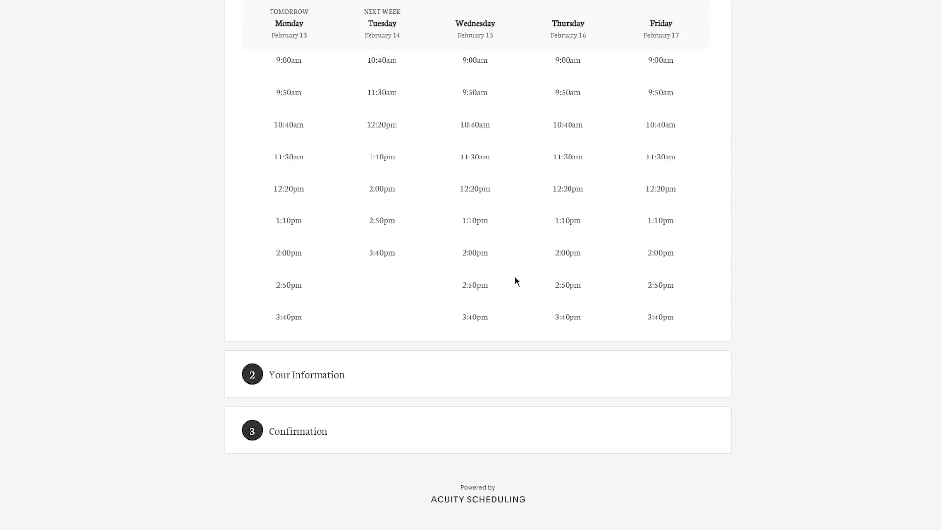
scroll(427, 79, up, 1)
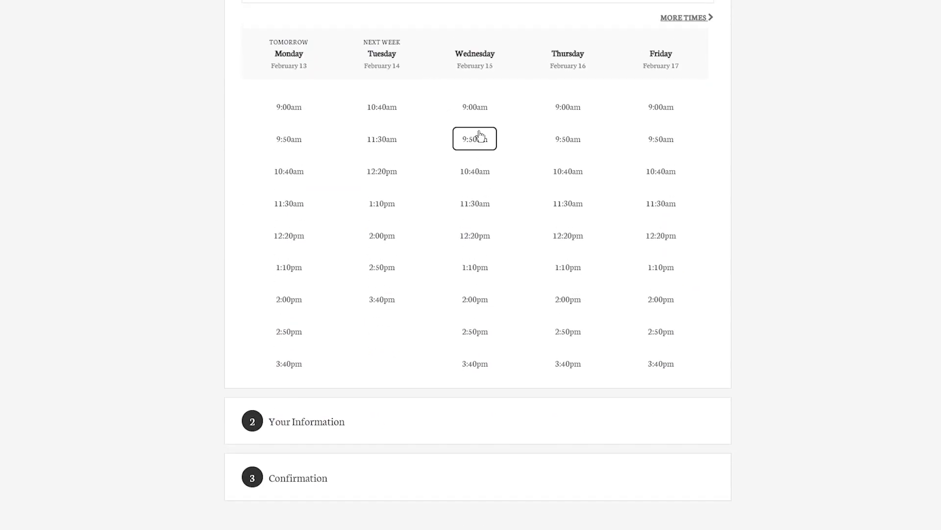
Choose the Wednesday, February 15 slot at 9:50am and confirm it.
click(477, 138)
click(494, 164)
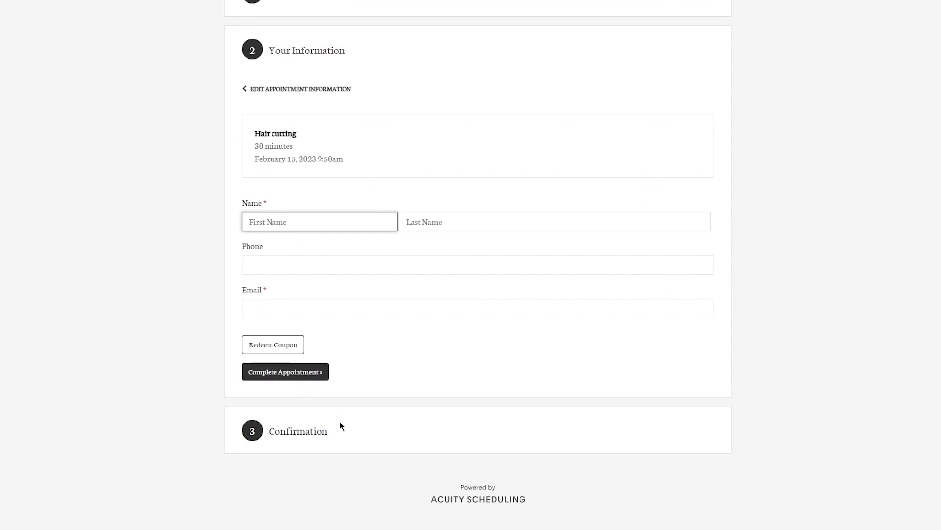
scroll(339, 422, up, 5)
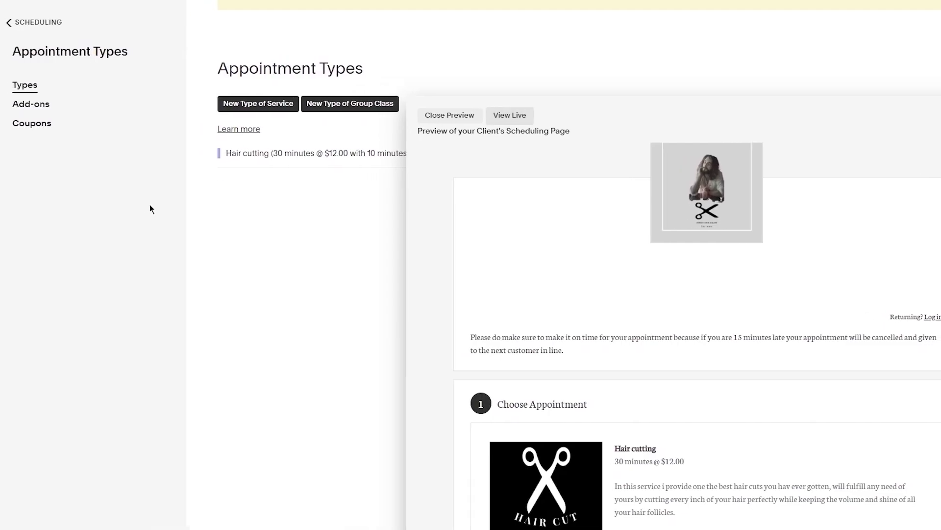
Return to Scheduling and view Payment Settings with Stripe, Square and PayPal unconnected.
click(10, 22)
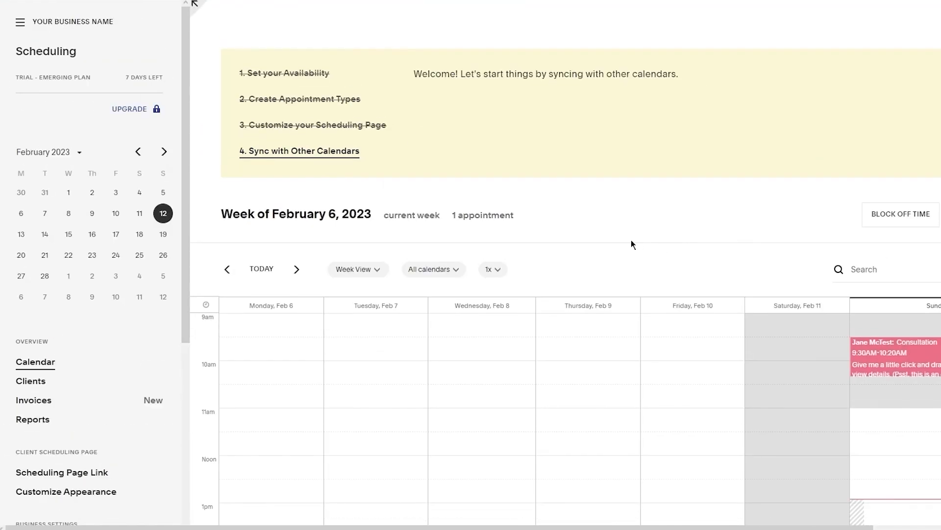
scroll(72, 434, down, 10)
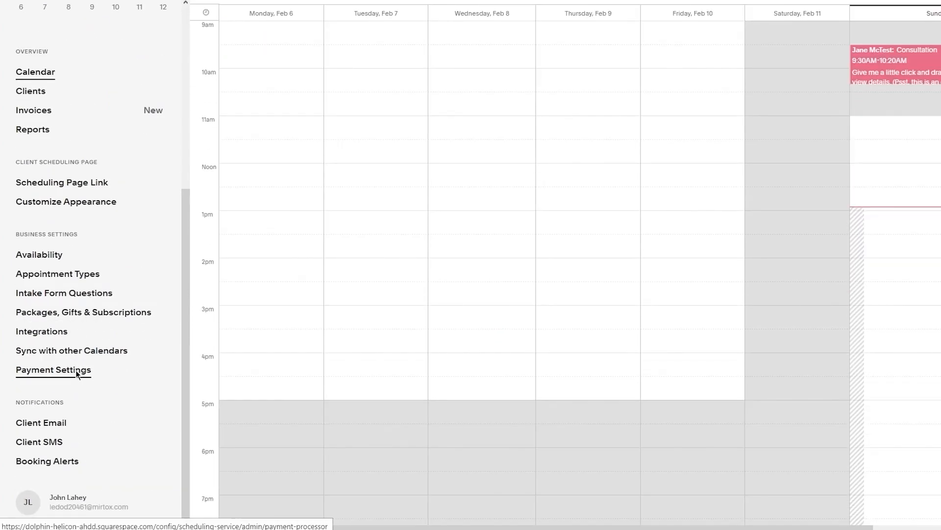
click(77, 373)
scroll(521, 218, down, 3)
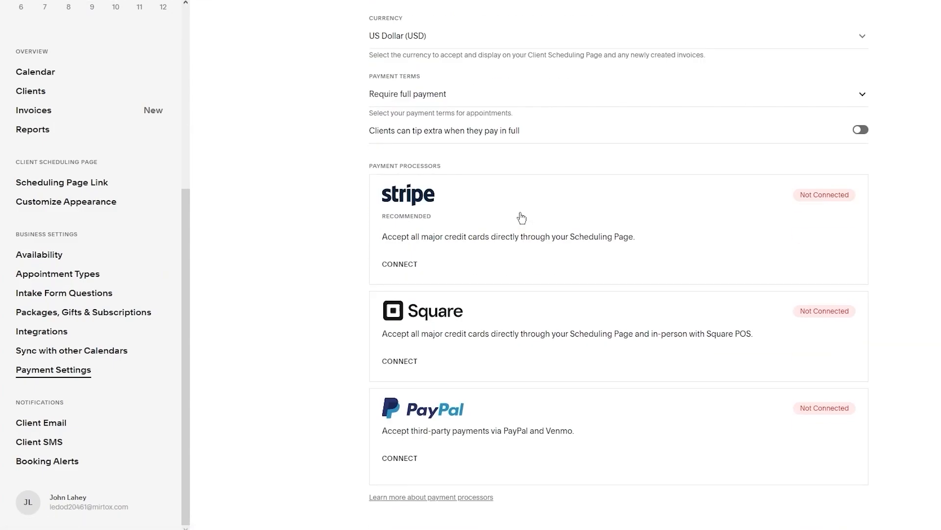